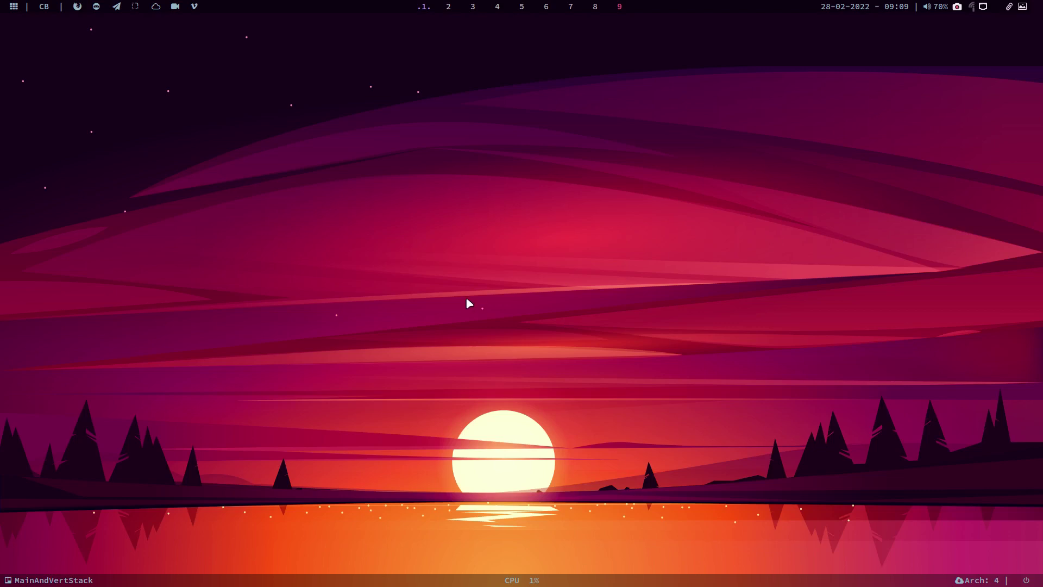
Step: Launch Chromium and load the arcolinuxb.com home page
{"action": "key", "text": "ctrl+alt+g"}
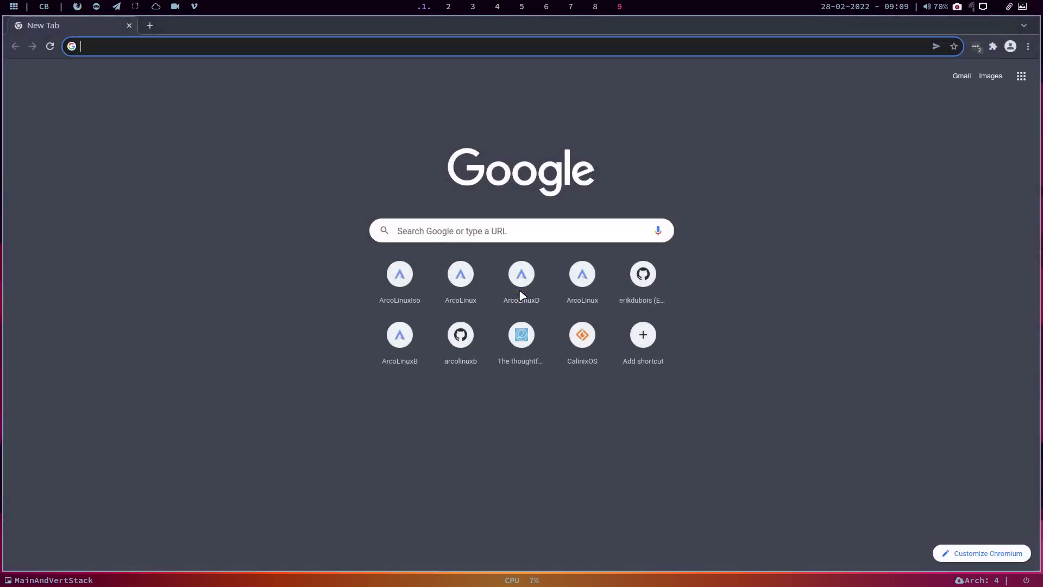
{"action": "type", "text": "arcolinuxb.com"}
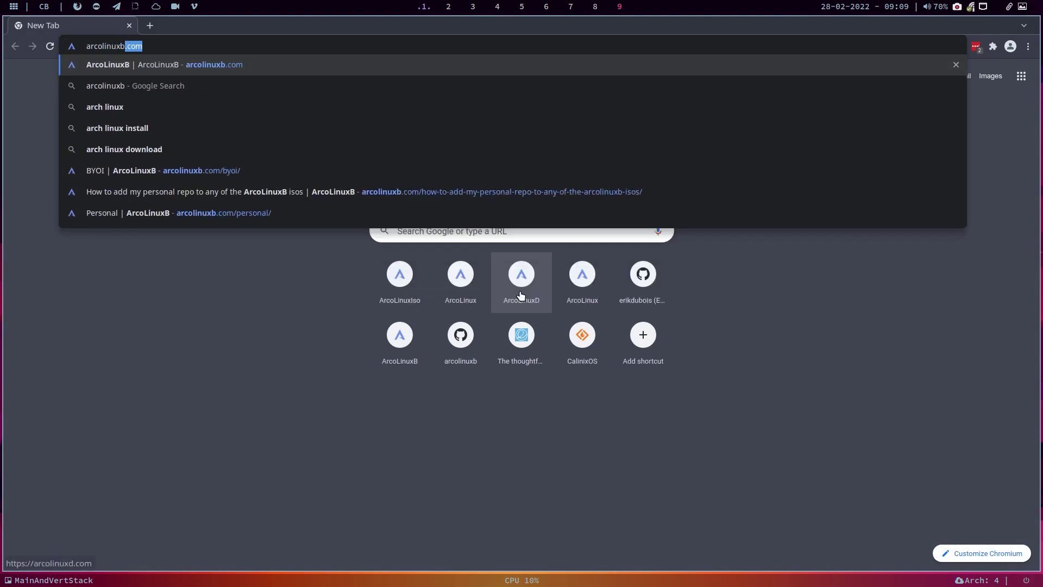
{"action": "key", "text": "Return"}
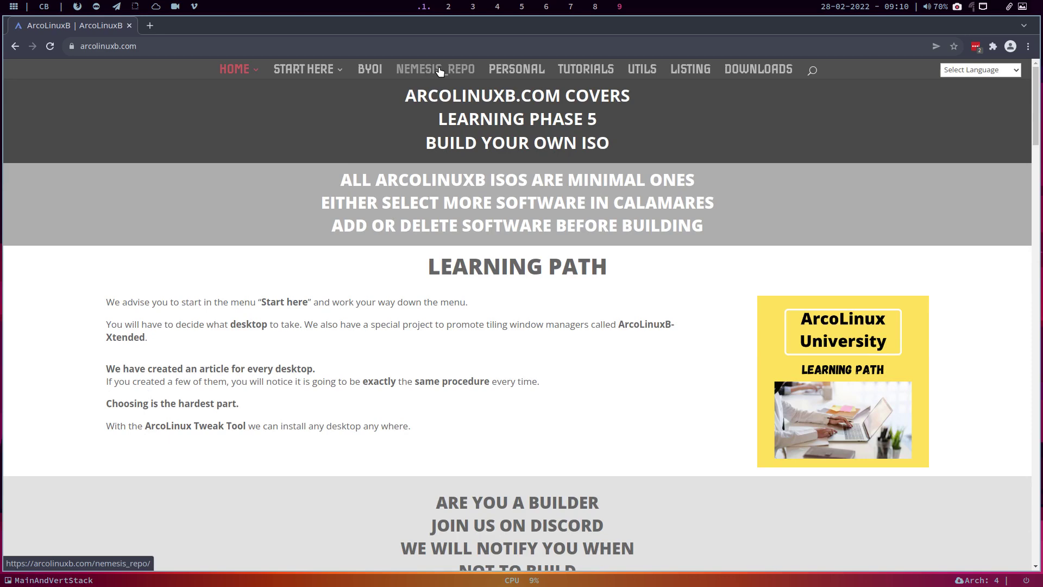
Step: Open the BYOI section and scroll through its build-your-own-ISO cards like ArcoLinuxL, Cwm and Cutefish
{"action": "left_click", "coordinate": [371, 70]}
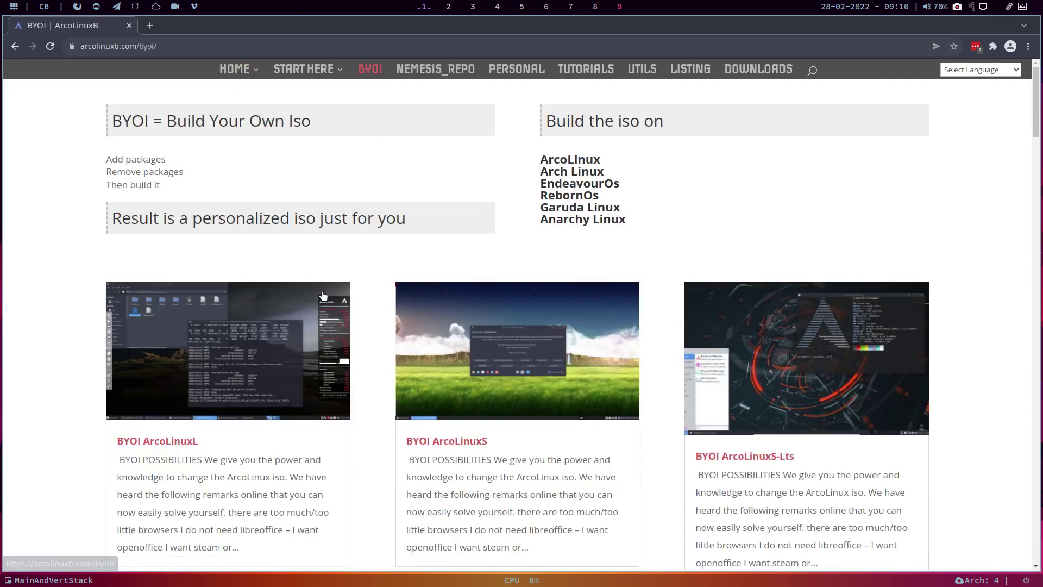
{"action": "scroll", "coordinate": [259, 377], "scroll_direction": "down", "scroll_amount": 2}
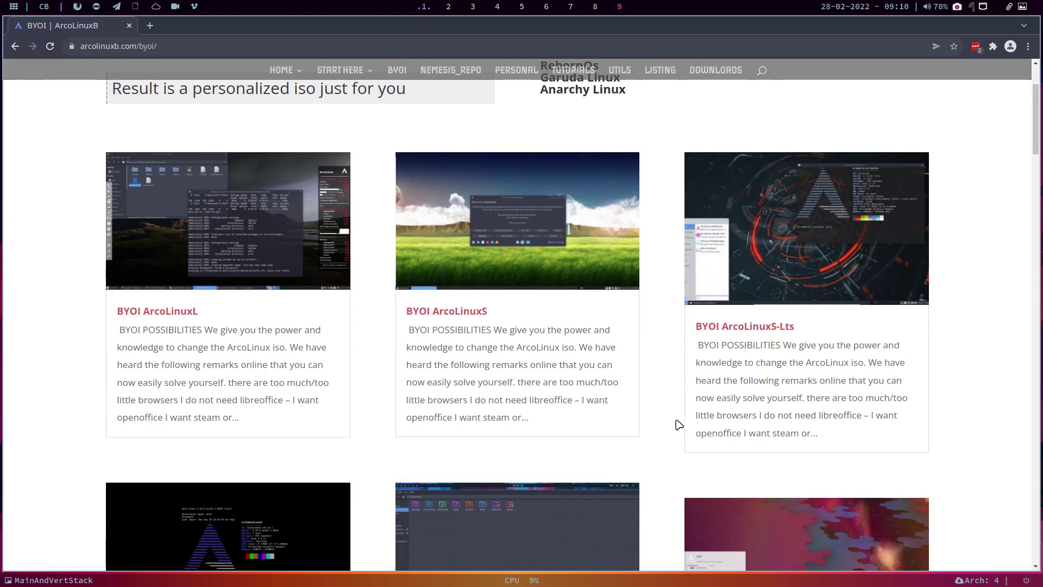
{"action": "scroll", "coordinate": [685, 380], "scroll_direction": "down", "scroll_amount": 5}
{"action": "scroll", "coordinate": [688, 305], "scroll_direction": "down", "scroll_amount": 3}
{"action": "scroll", "coordinate": [689, 333], "scroll_direction": "up", "scroll_amount": 8}
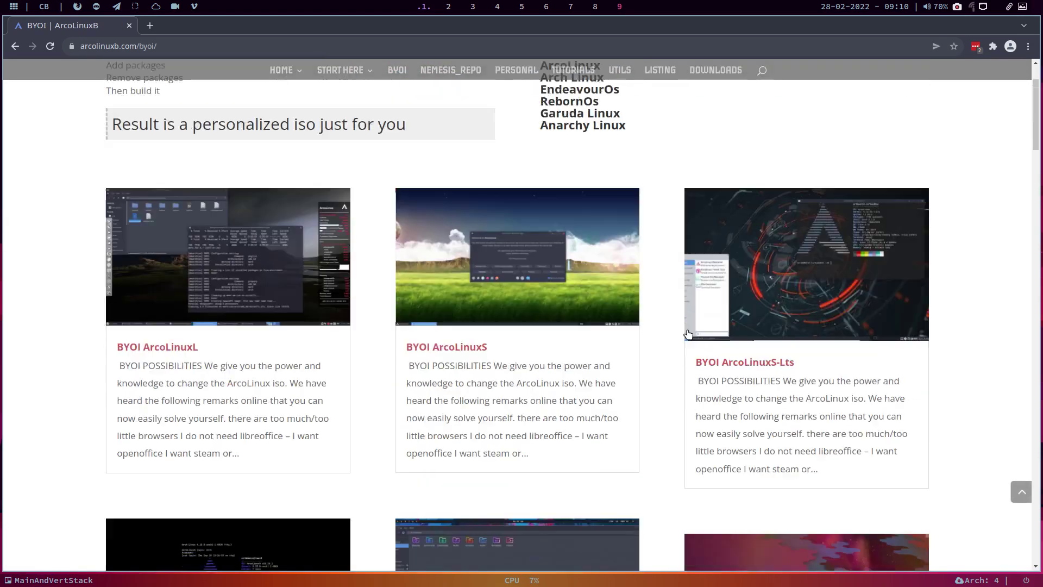
{"action": "scroll", "coordinate": [472, 361], "scroll_direction": "down", "scroll_amount": 2}
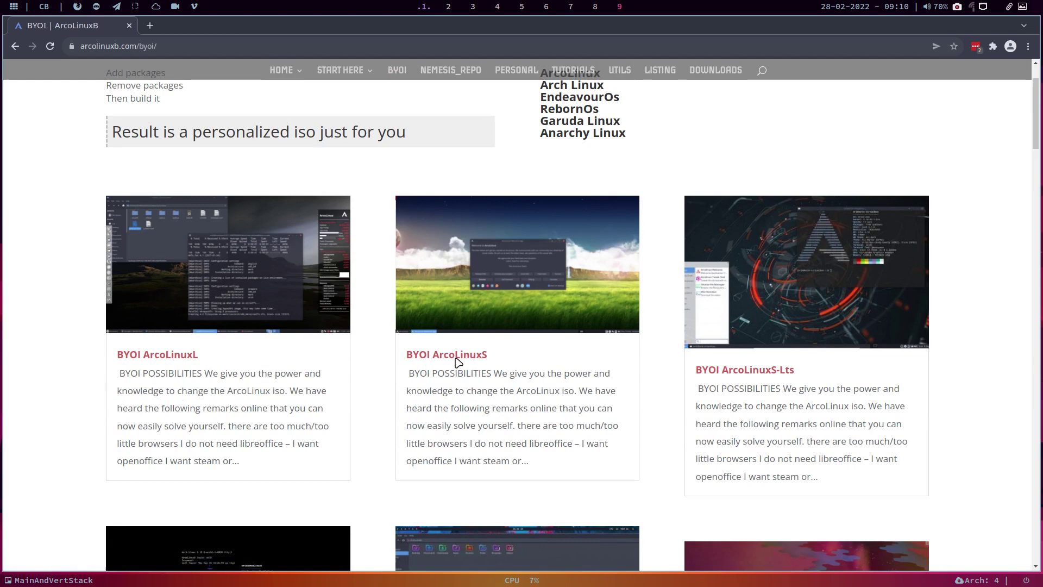
{"action": "scroll", "coordinate": [388, 423], "scroll_direction": "down", "scroll_amount": 4}
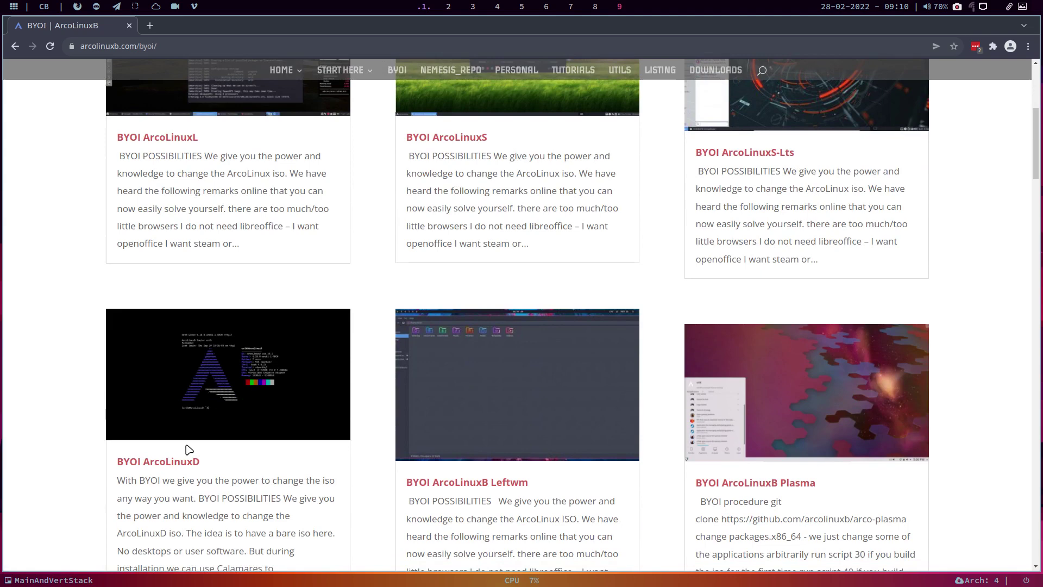
{"action": "scroll", "coordinate": [659, 454], "scroll_direction": "down", "scroll_amount": 9}
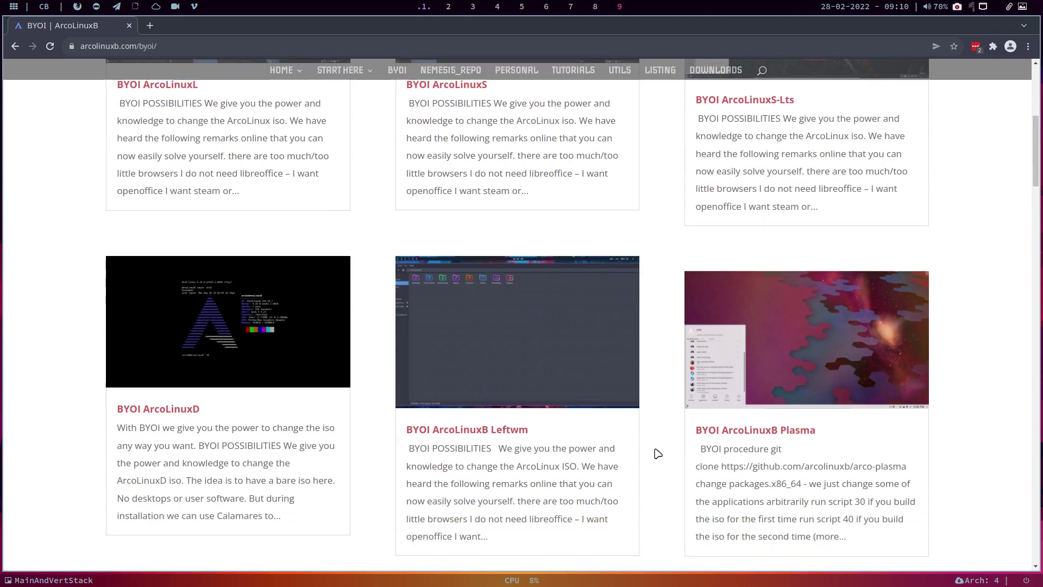
{"action": "scroll", "coordinate": [655, 389], "scroll_direction": "down", "scroll_amount": 1}
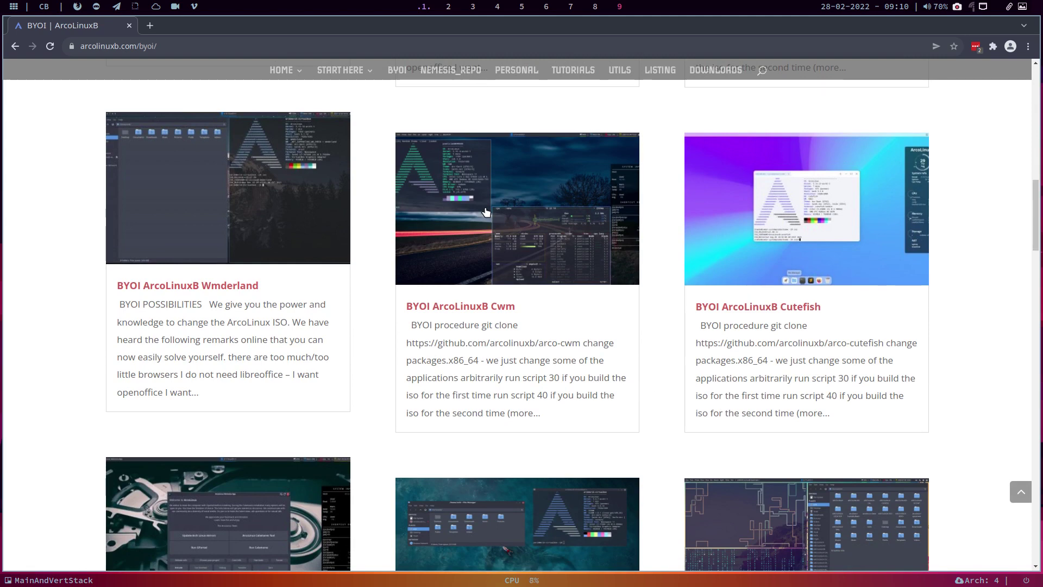
Step: Open the Nemesis_repo listing and find the Xfce iso personal configuration article
{"action": "left_click", "coordinate": [453, 76]}
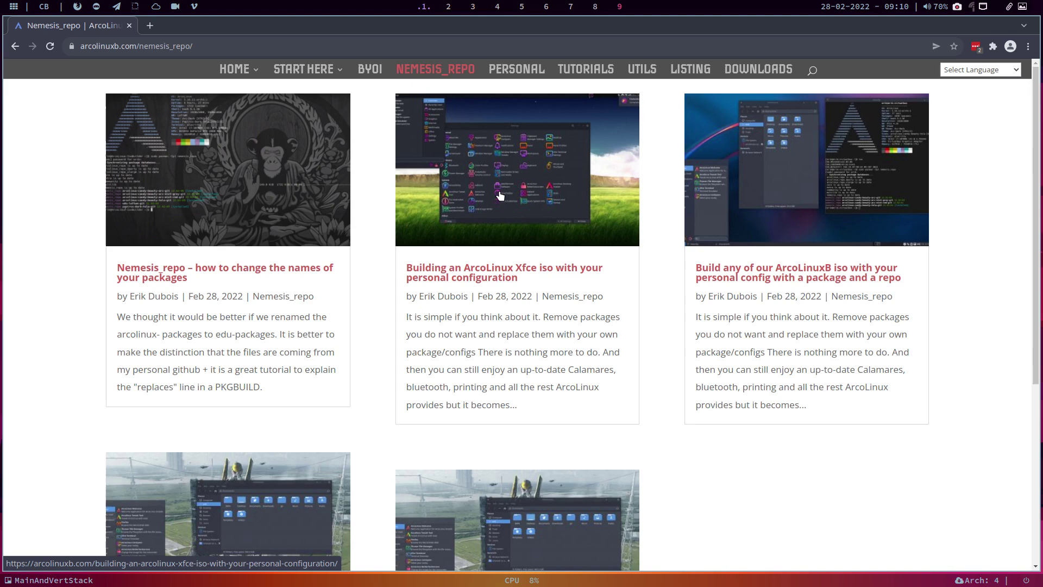
{"action": "scroll", "coordinate": [519, 204], "scroll_direction": "down", "scroll_amount": 2}
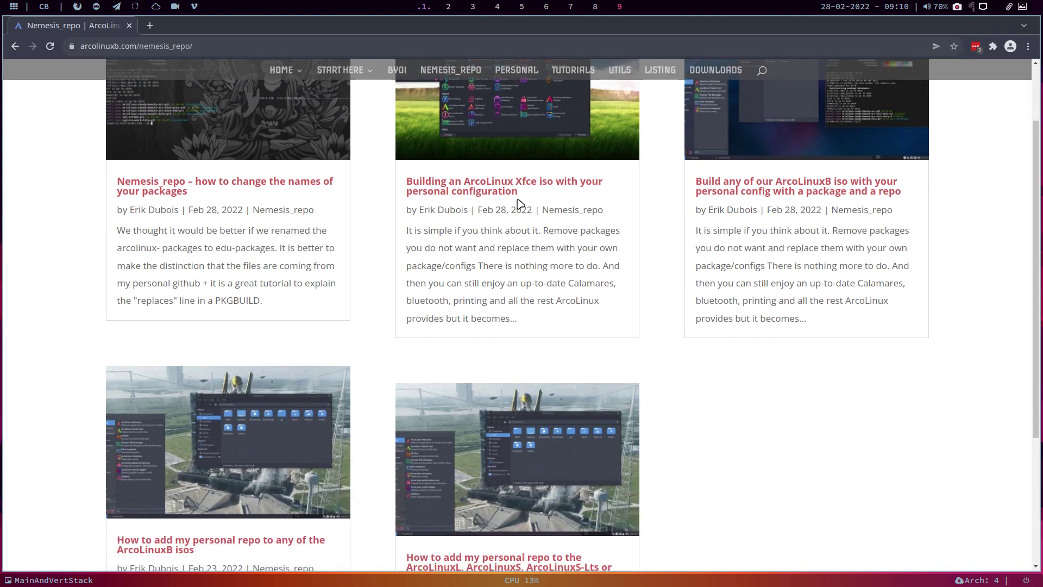
{"action": "scroll", "coordinate": [518, 203], "scroll_direction": "up", "scroll_amount": 2}
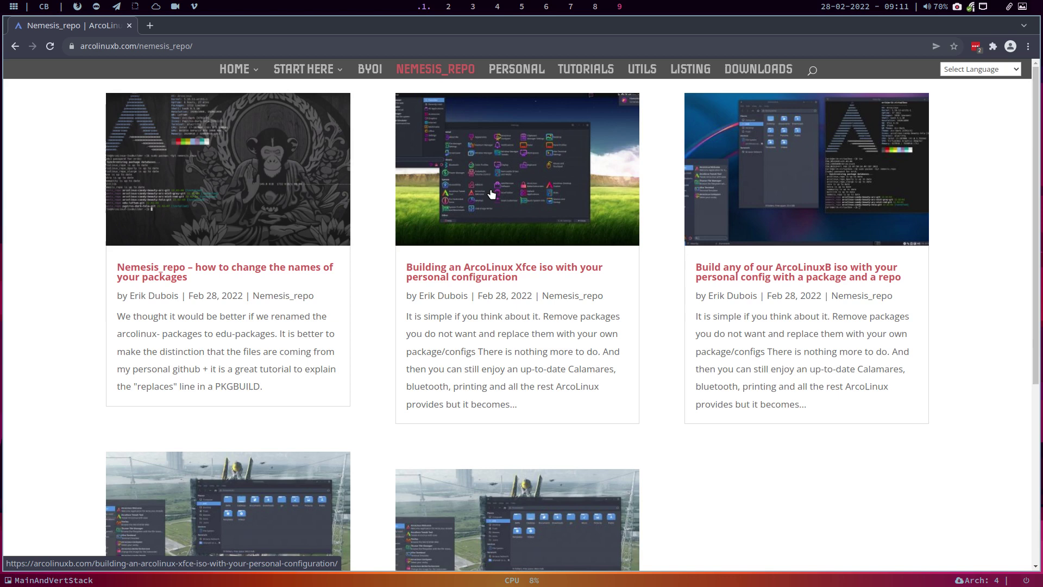
Step: Read the Xfce iso personal configuration article down to its YouTube video, then close Chromium
{"action": "left_click", "coordinate": [466, 271]}
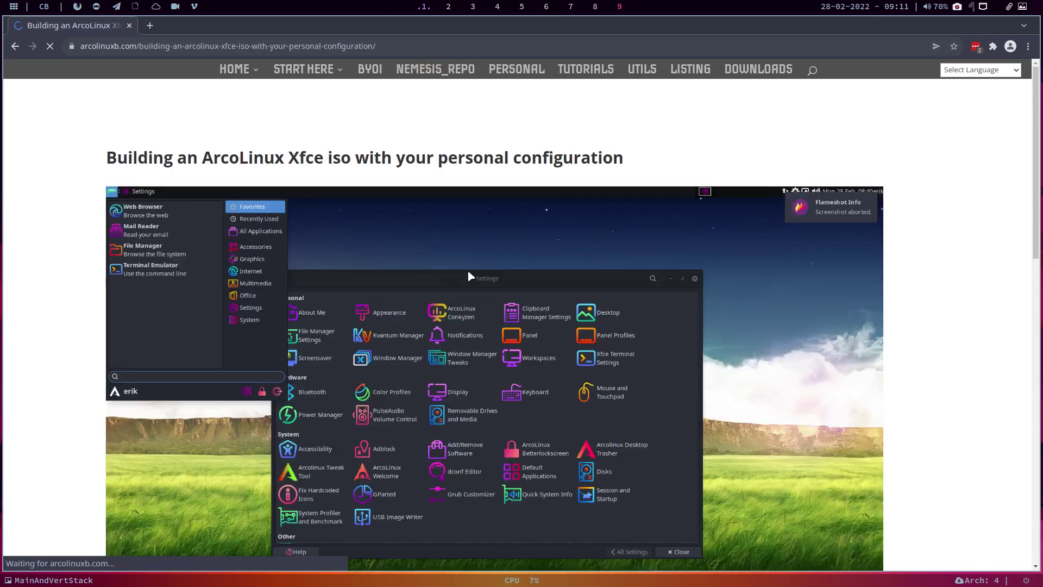
{"action": "scroll", "coordinate": [332, 192], "scroll_direction": "down", "scroll_amount": 3}
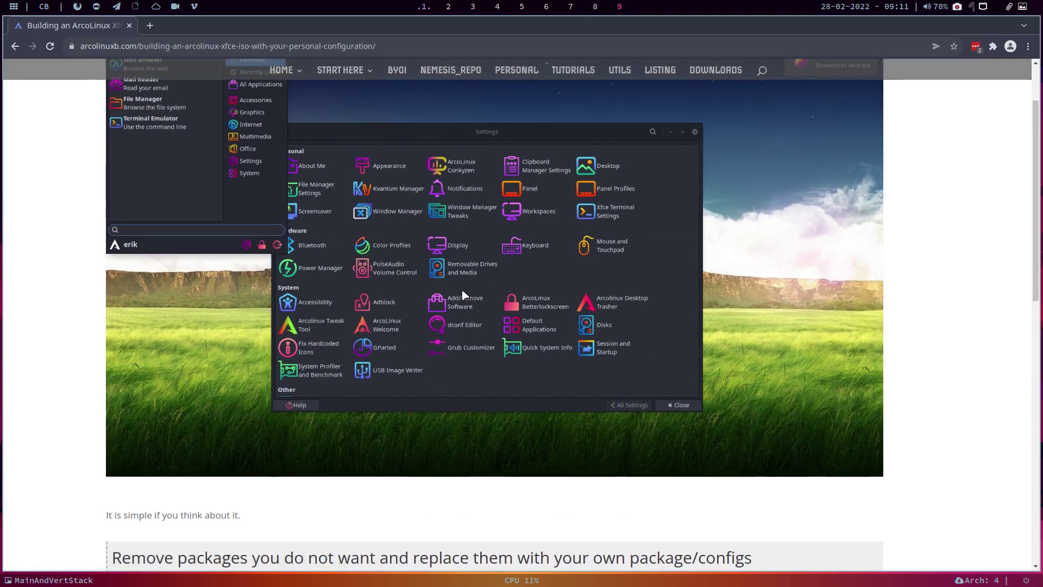
{"action": "scroll", "coordinate": [456, 296], "scroll_direction": "up", "scroll_amount": 2}
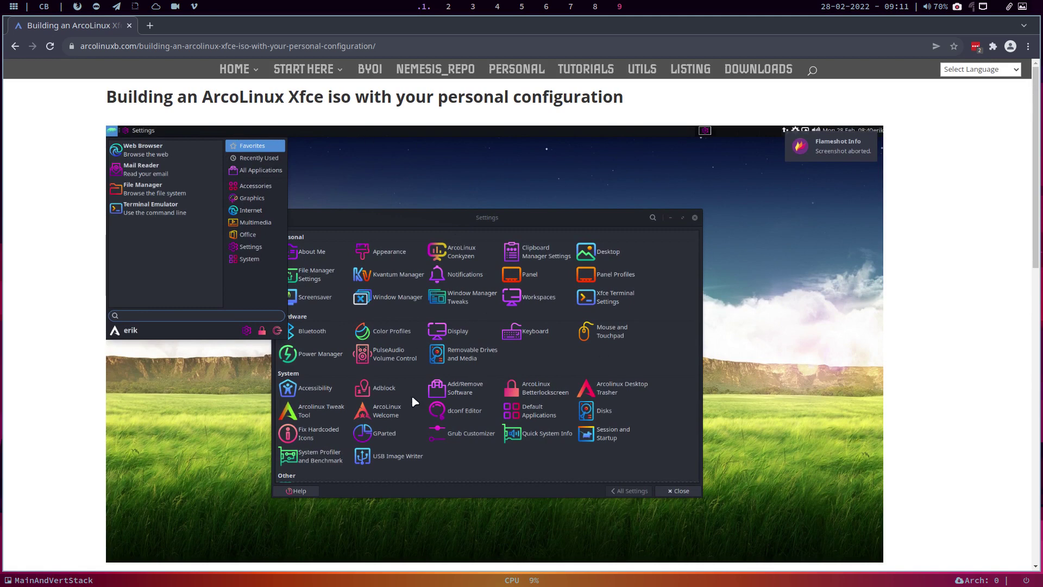
{"action": "scroll", "coordinate": [458, 400], "scroll_direction": "down", "scroll_amount": 6}
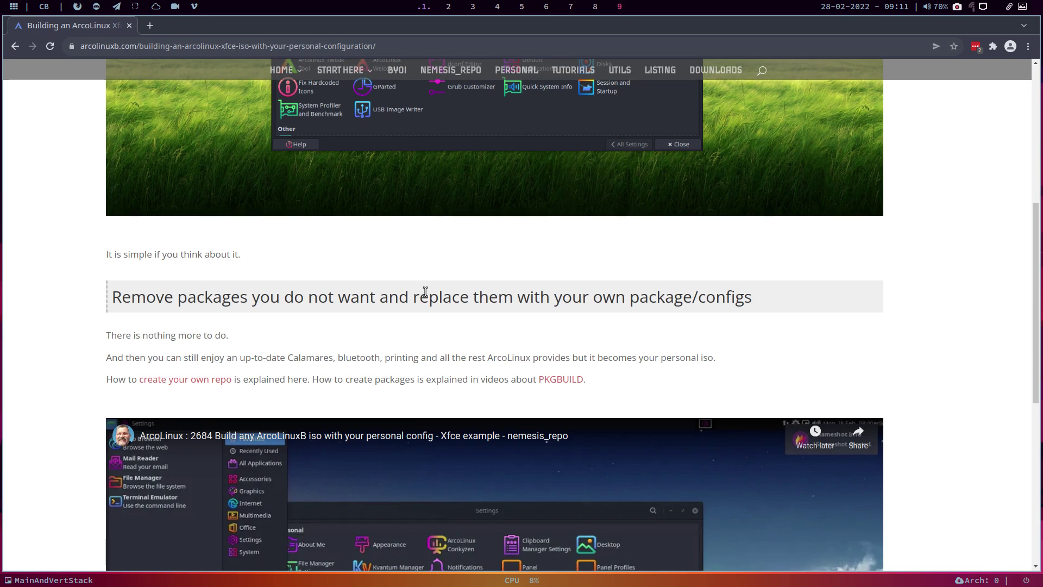
{"action": "scroll", "coordinate": [425, 291], "scroll_direction": "down", "scroll_amount": 5}
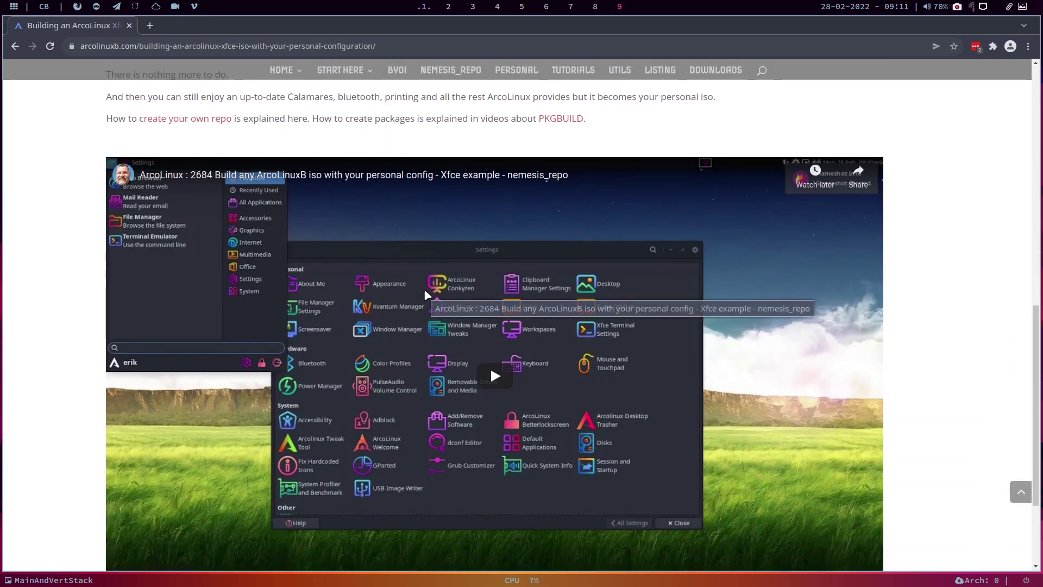
{"action": "key", "text": "super+q"}
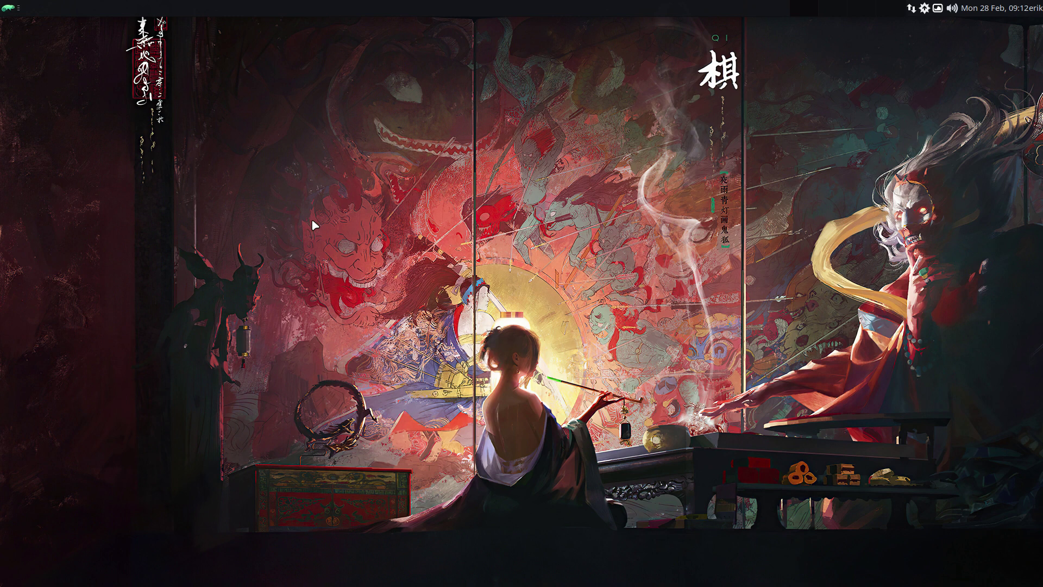
Step: Open a terminal, check that neofetch lists the edu-candy-beauty-tela icons, then close it
{"action": "key", "text": "ctrl+alt+t"}
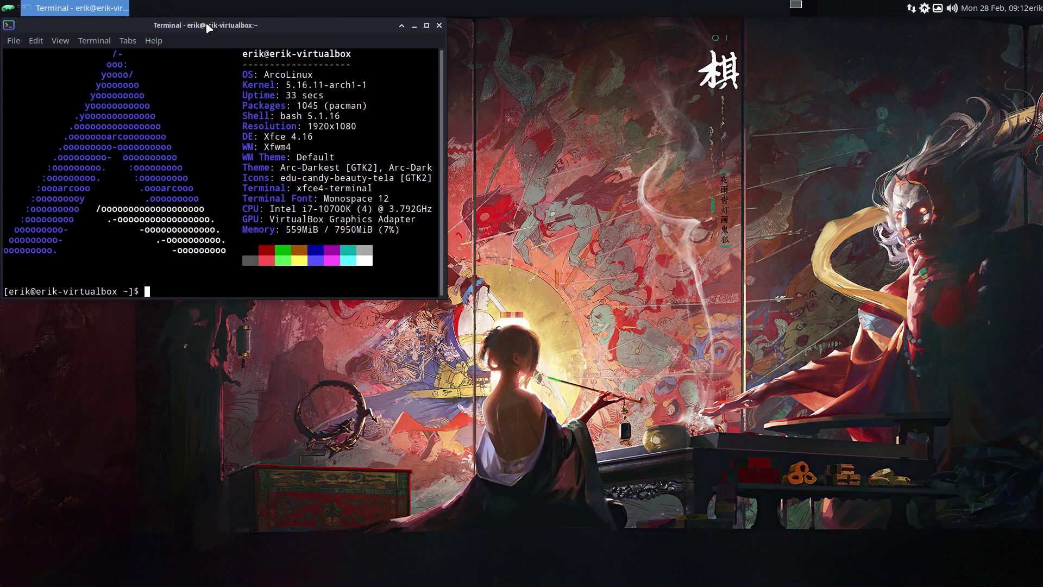
{"action": "left_click_drag", "start_coordinate": [208, 28], "coordinate": [548, 105]}
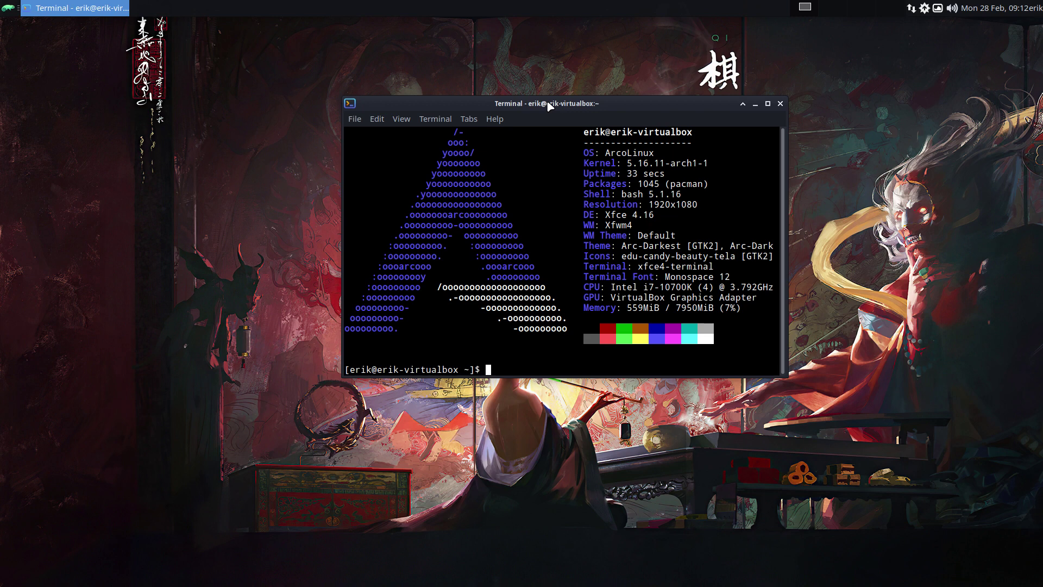
{"action": "left_click", "coordinate": [780, 103]}
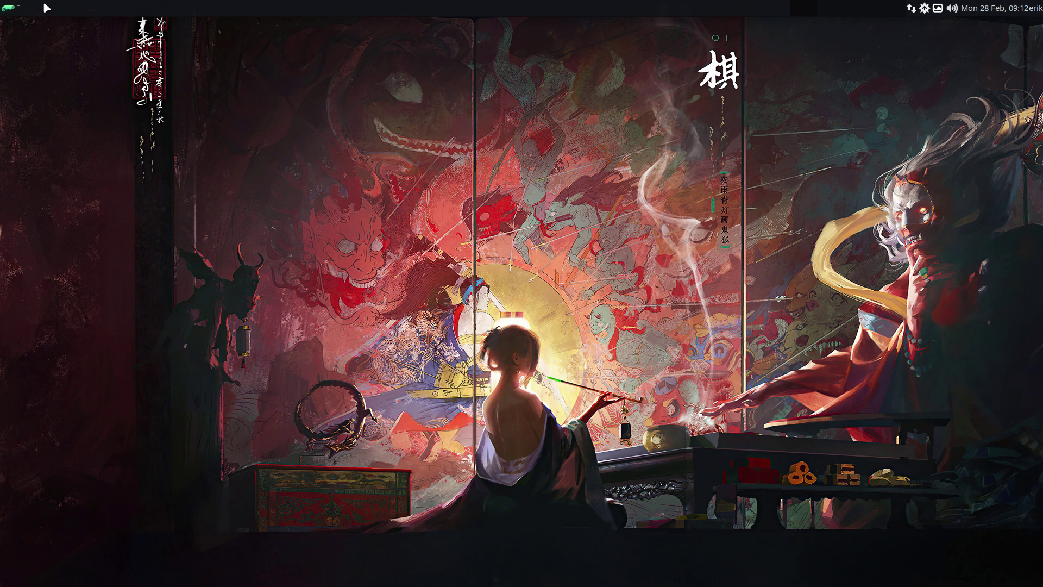
Step: Launch Thunar, enlarge its window and show hidden files in the home folder
{"action": "left_click", "coordinate": [6, 8]}
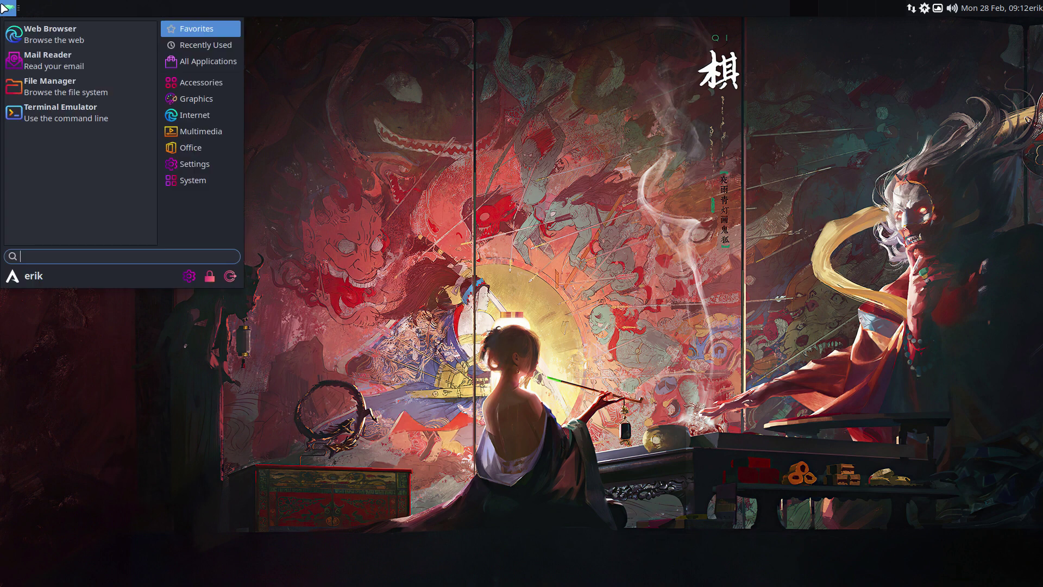
{"action": "left_click", "coordinate": [68, 87]}
{"action": "left_click_drag", "start_coordinate": [514, 170], "coordinate": [517, 79]}
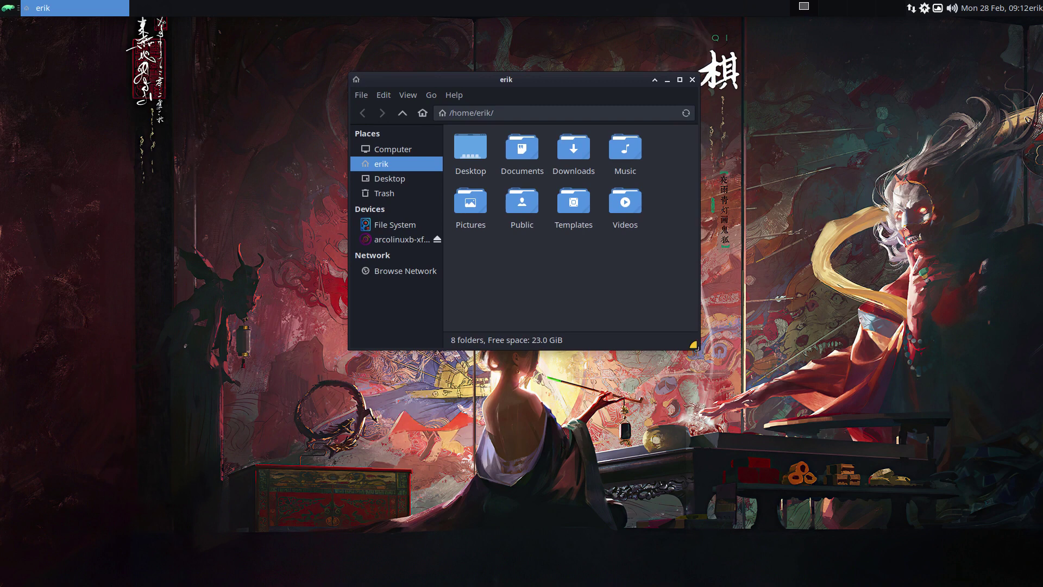
{"action": "left_click_drag", "start_coordinate": [694, 345], "coordinate": [845, 503]}
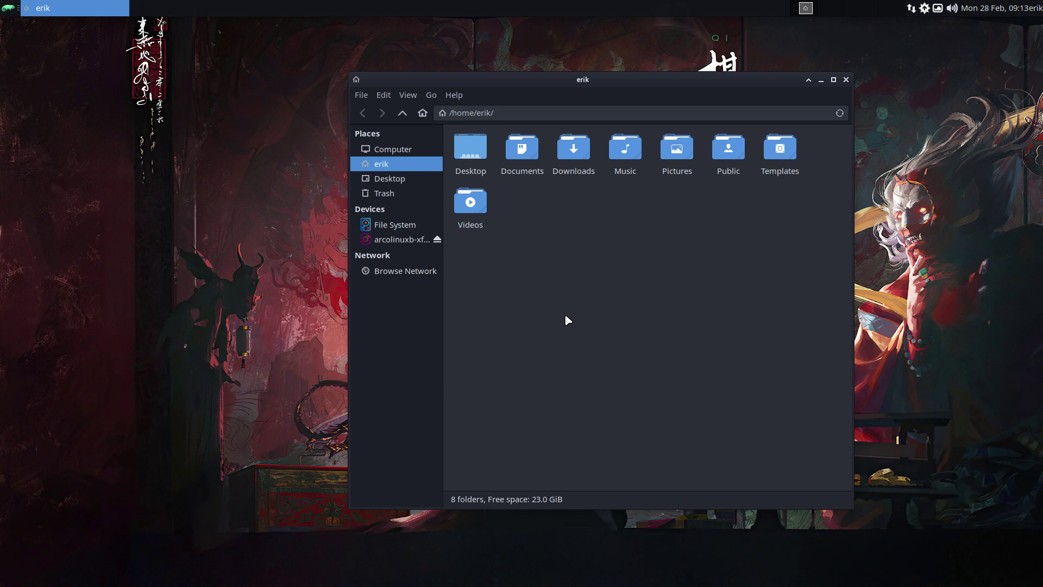
{"action": "key", "text": "ctrl+h"}
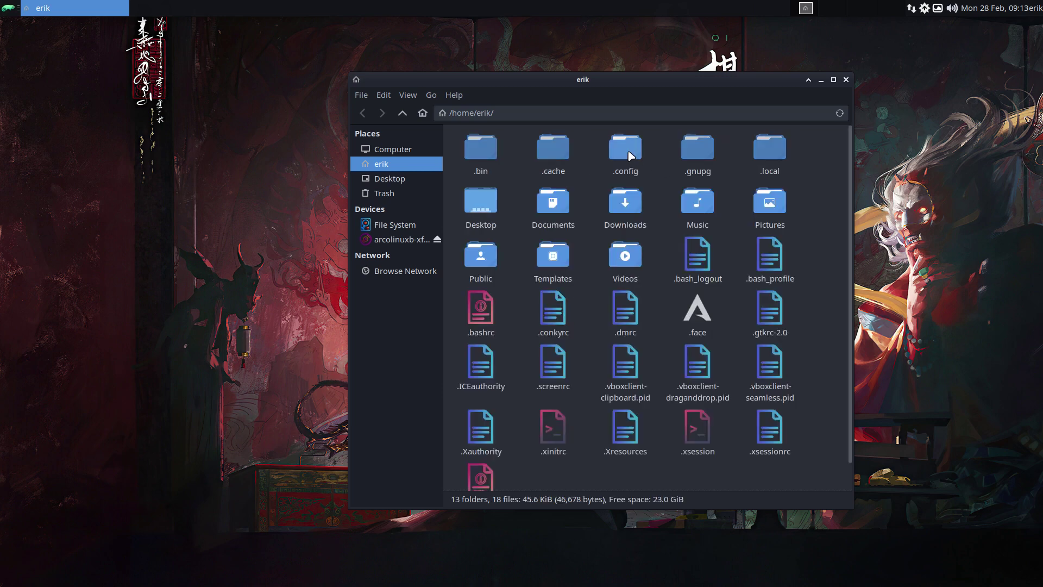
Step: Duplicate the .config folder as .config (copy 1) in /home/erik
{"action": "left_click", "coordinate": [630, 157]}
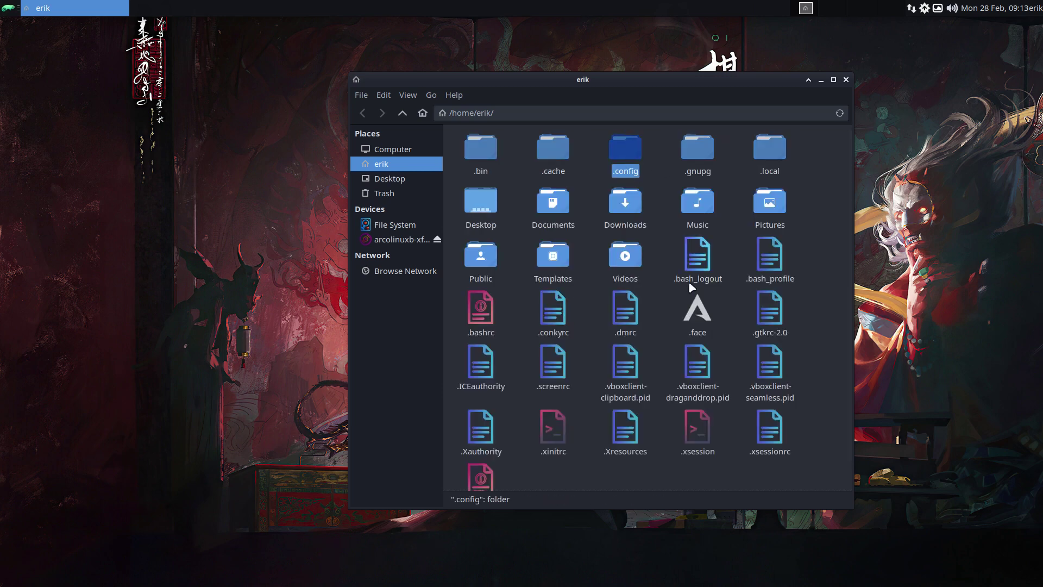
{"action": "key", "text": "ctrl+c"}
{"action": "key", "text": "ctrl+v"}
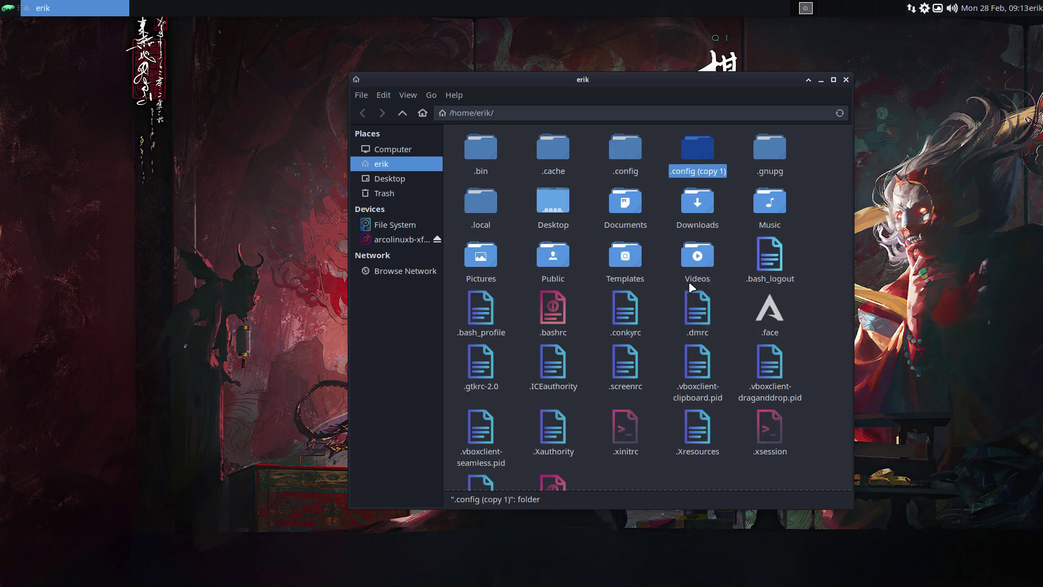
Step: Select .config and its copy and try to compare them from the context menu
{"action": "left_click_drag", "start_coordinate": [589, 147], "coordinate": [711, 158]}
{"action": "right_click", "coordinate": [701, 160]}
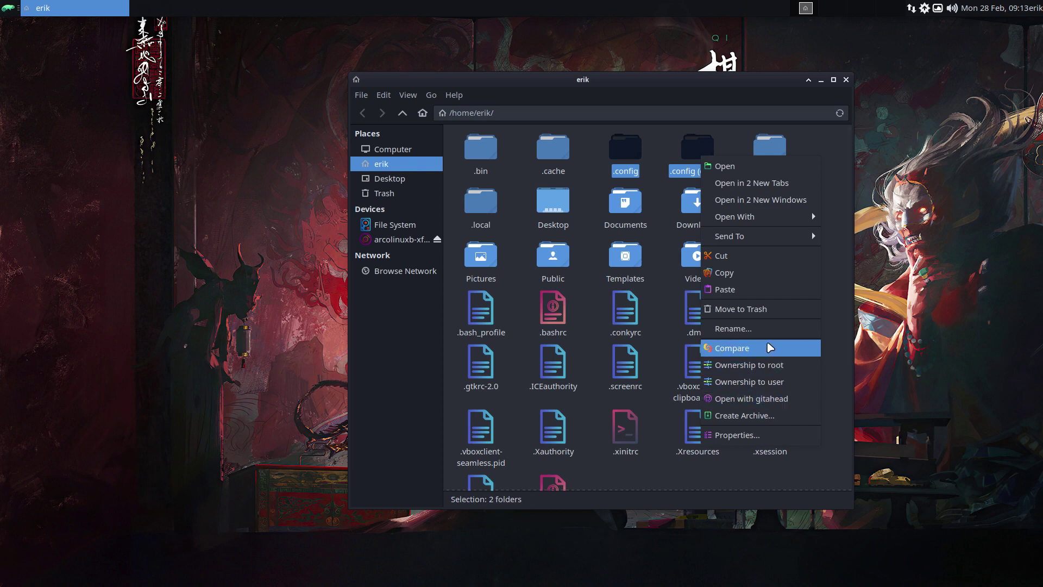
{"action": "left_click", "coordinate": [771, 348]}
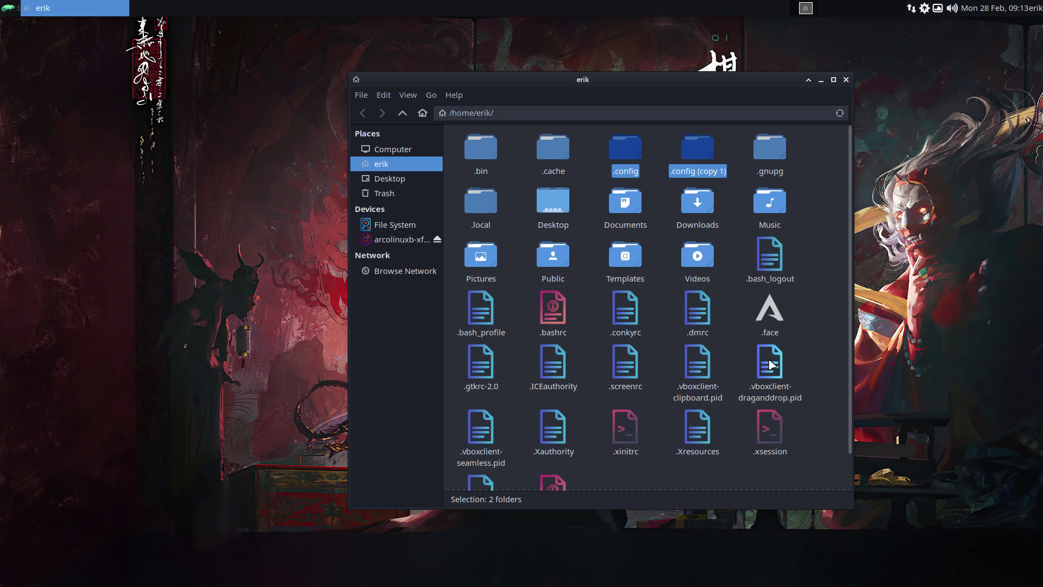
{"action": "right_click", "coordinate": [704, 160]}
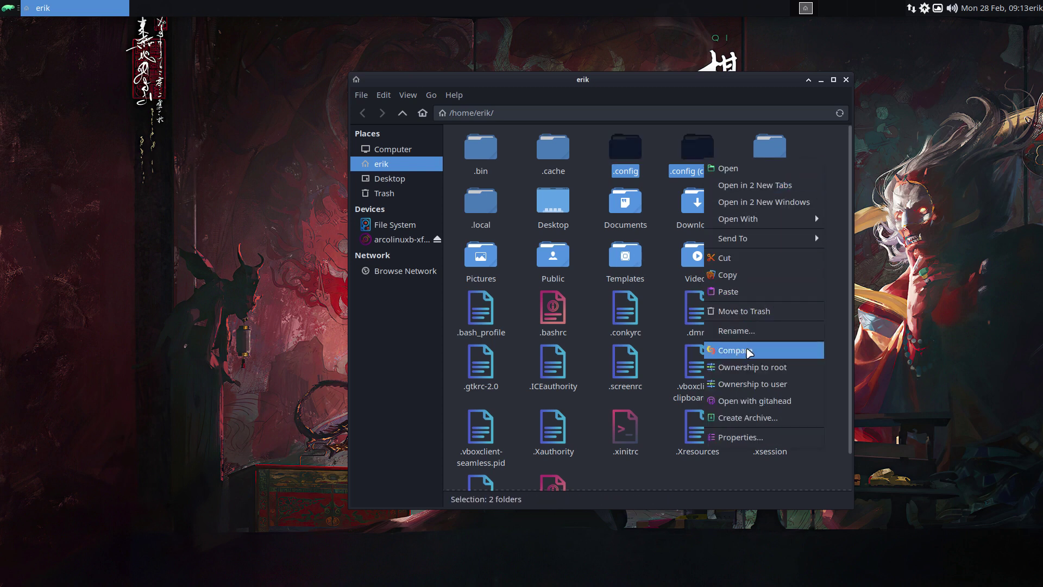
{"action": "left_click", "coordinate": [747, 348]}
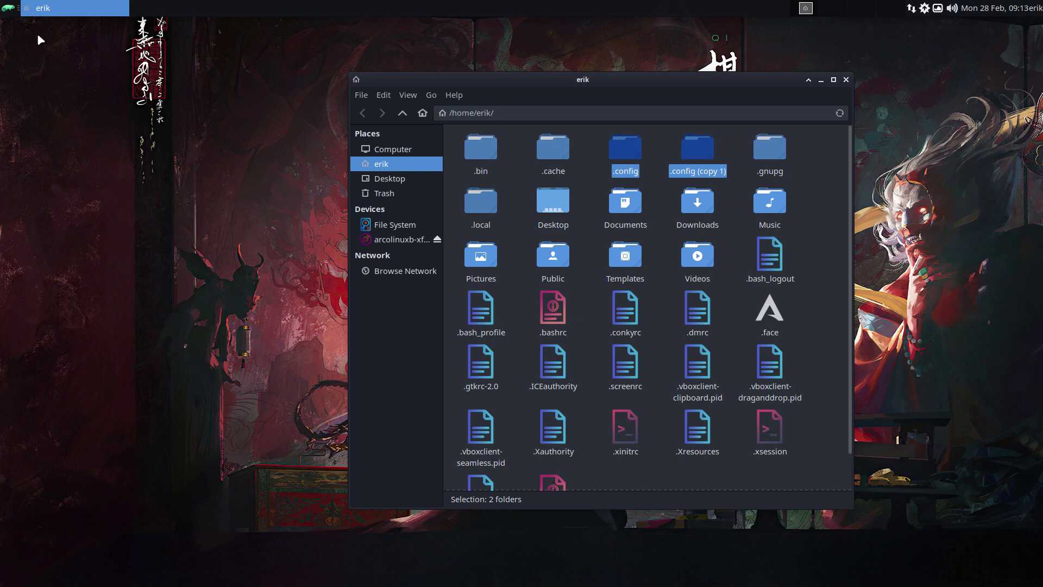
Step: Open a terminal from the Whisker menu and run iso to show the release details
{"action": "left_click", "coordinate": [7, 8]}
{"action": "type", "text": "ter"}
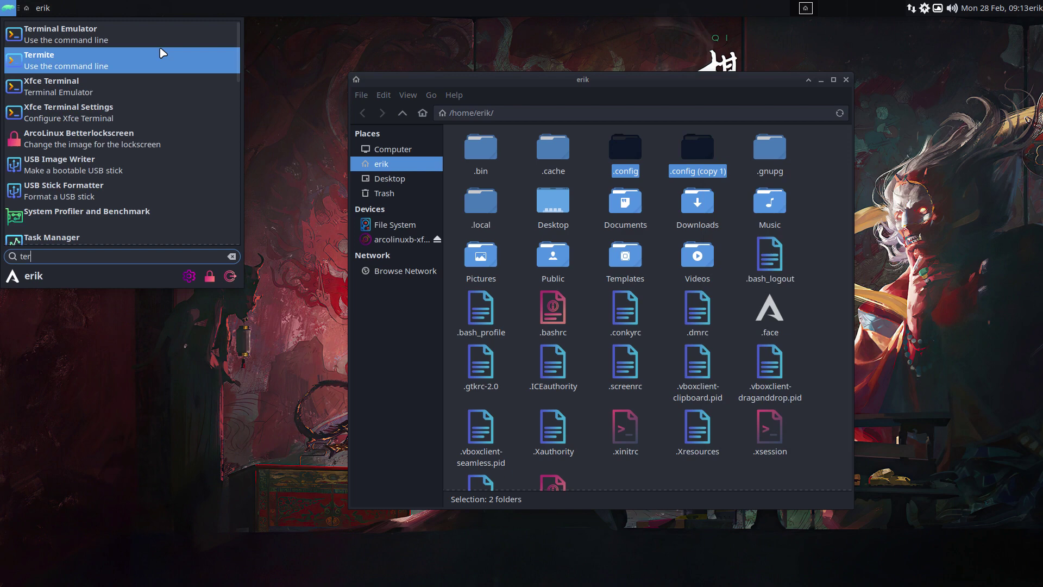
{"action": "left_click", "coordinate": [157, 35]}
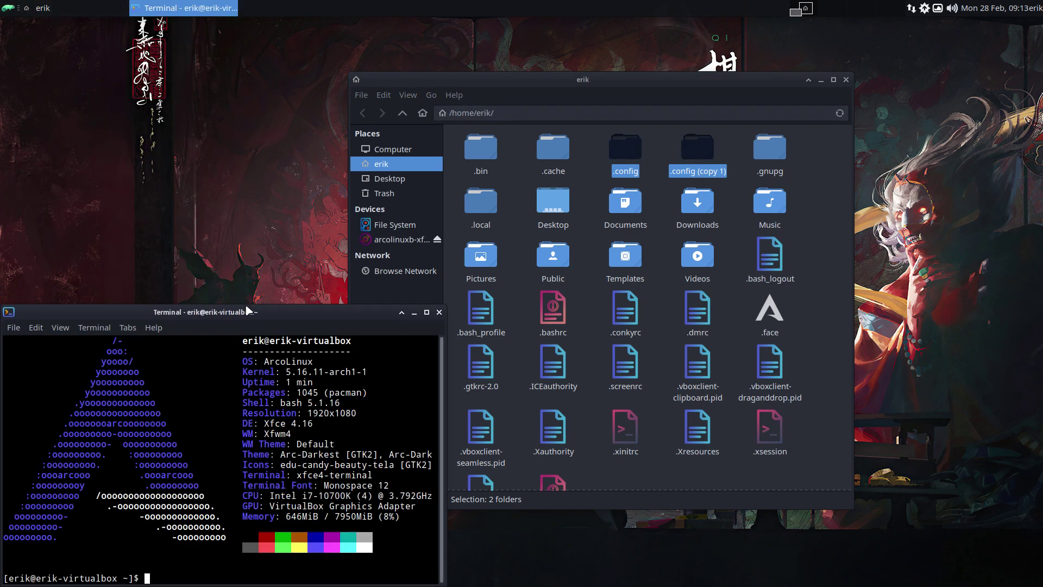
{"action": "type", "text": "sudo pacman"}
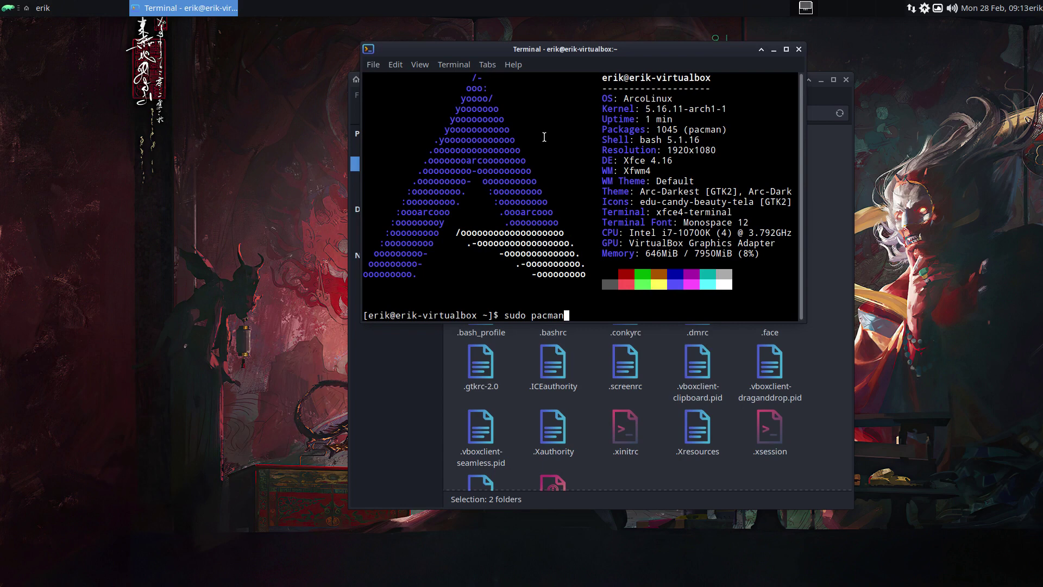
{"action": "key", "text": "ctrl+w"}
{"action": "key", "text": "ctrl+w"}
{"action": "type", "text": "iso"}
{"action": "key", "text": "Return"}
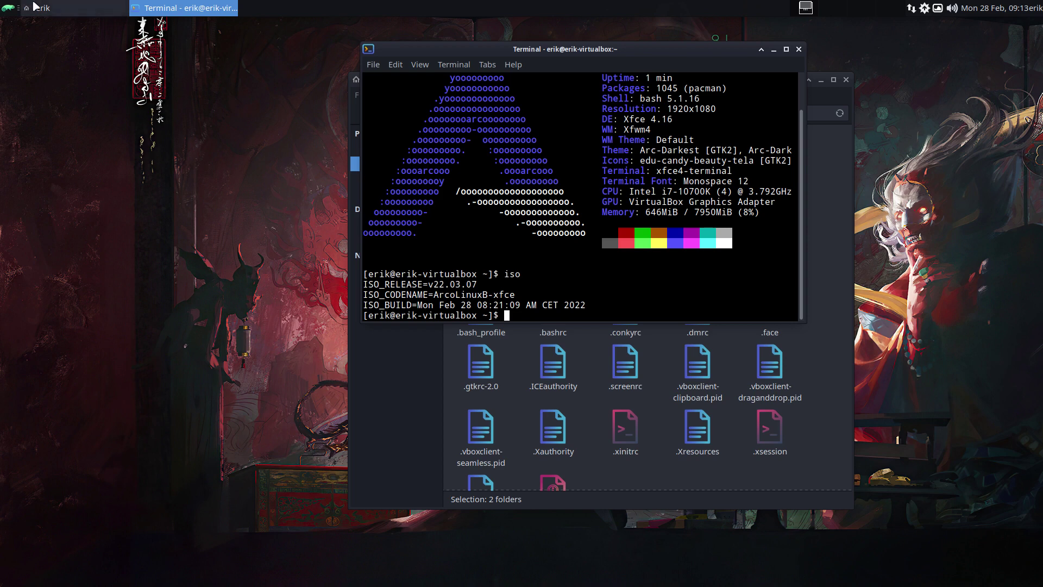
Step: Browse the Accessories, Graphics, Internet, Multimedia and Office menu categories
{"action": "left_click", "coordinate": [10, 8]}
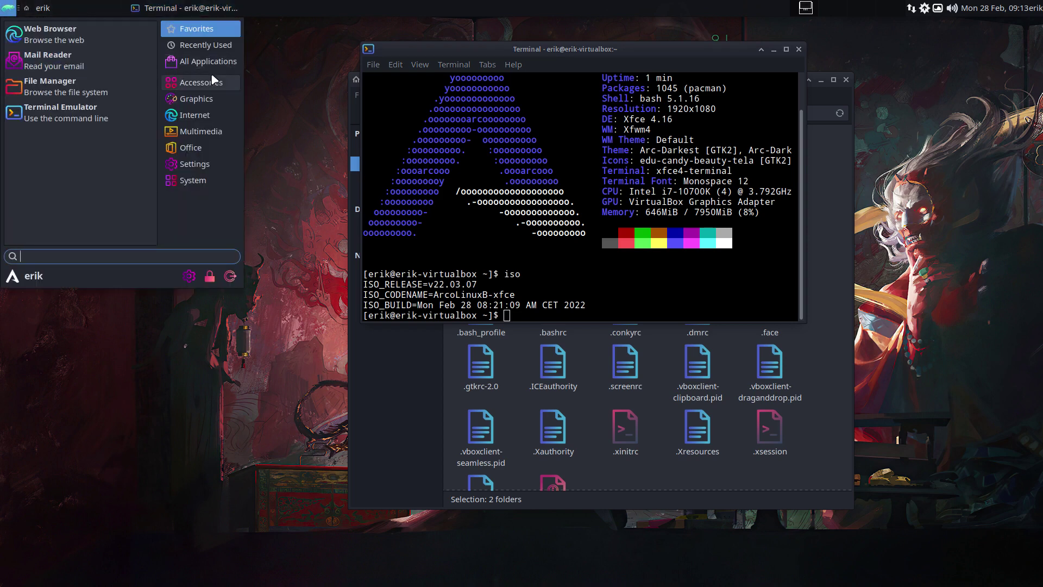
{"action": "left_click", "coordinate": [198, 82]}
{"action": "left_click", "coordinate": [215, 100]}
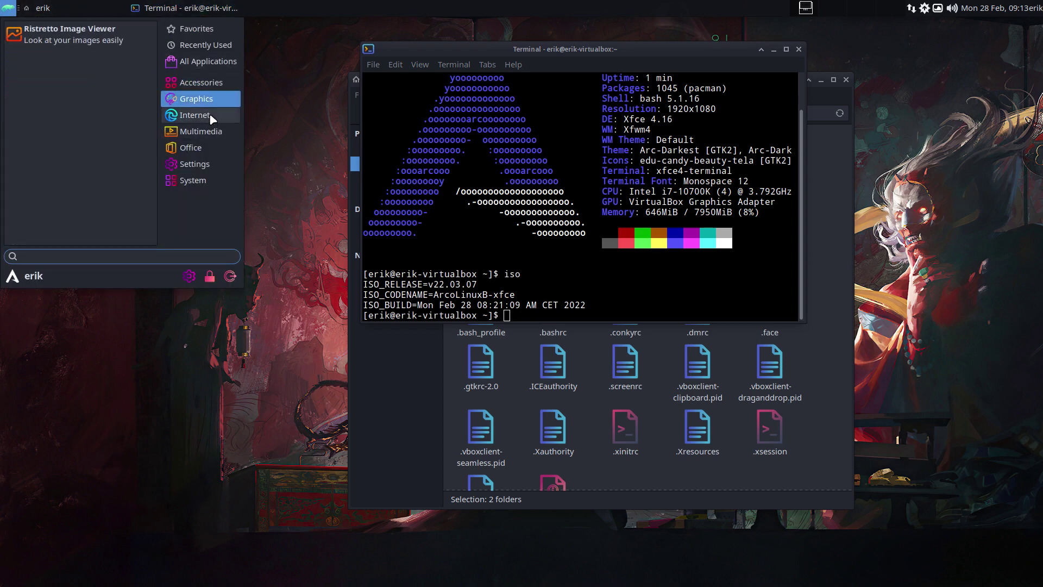
{"action": "left_click", "coordinate": [217, 115]}
{"action": "left_click", "coordinate": [227, 131]}
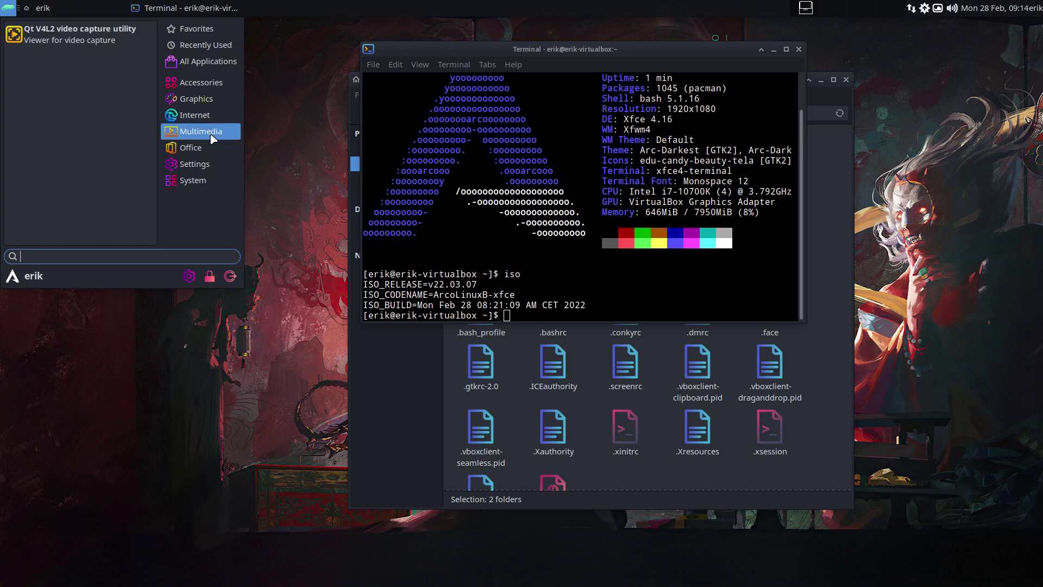
{"action": "left_click", "coordinate": [209, 147]}
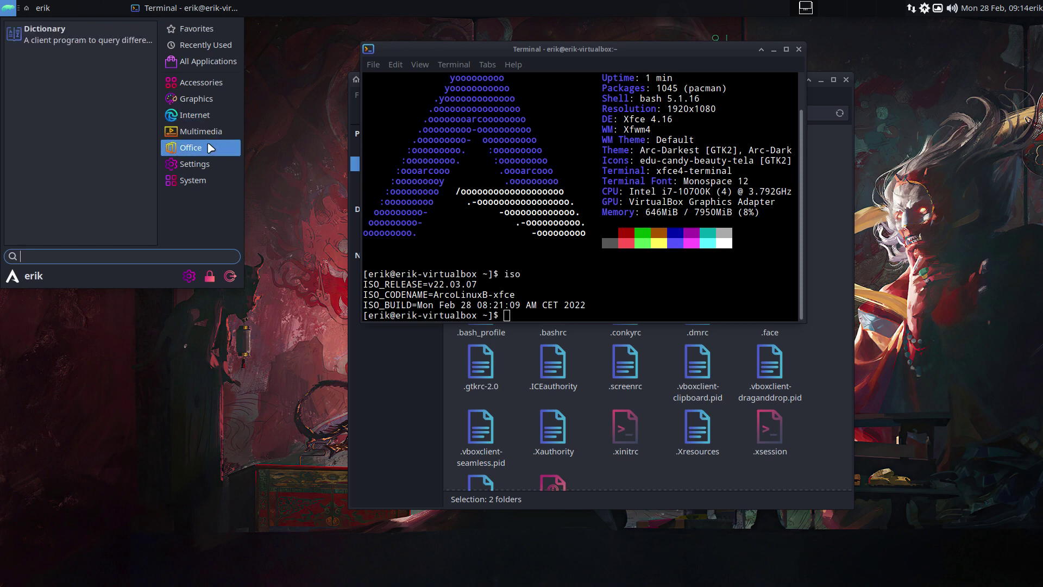
{"action": "left_click", "coordinate": [599, 307]}
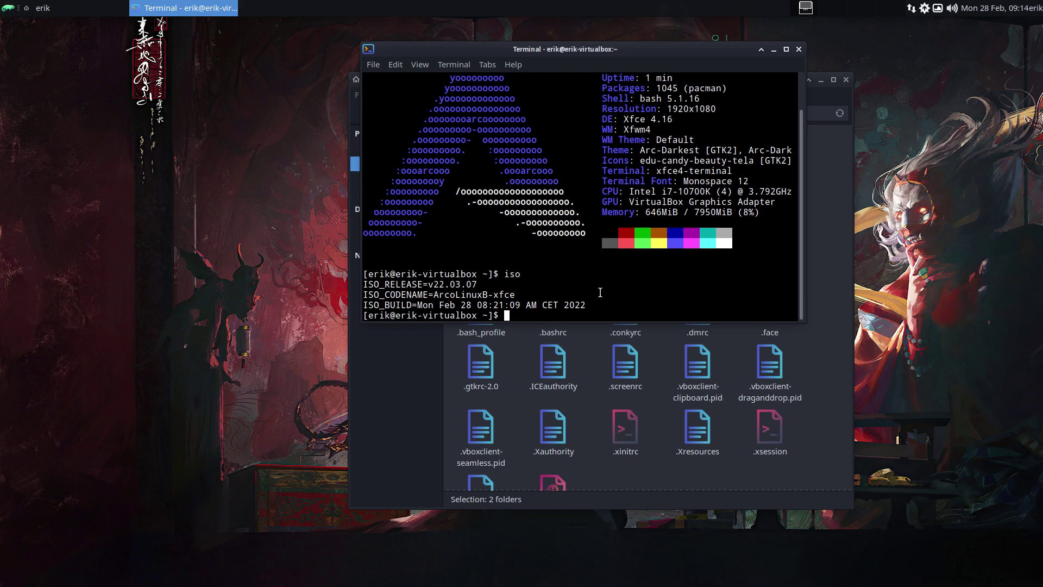
Step: Run arco-dev with the sudo password to install meld and the_platinum_searcher-bin
{"action": "type", "text": "arco-dev"}
{"action": "key", "text": "Return"}
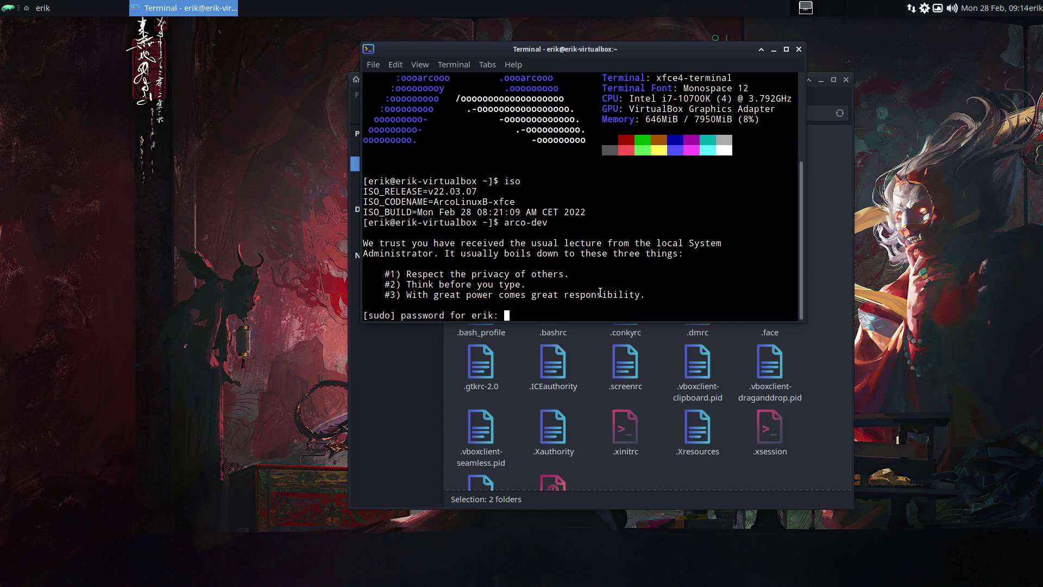
{"action": "key", "text": "Return"}
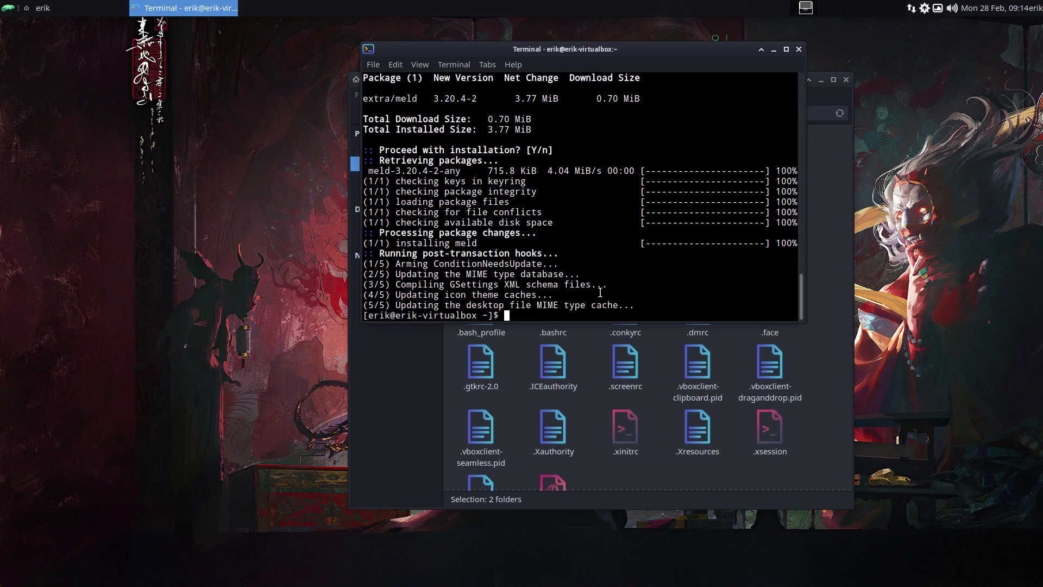
Step: Close the terminal and notification, then compare .config with .config (copy 1) in Meld
{"action": "left_click", "coordinate": [799, 48]}
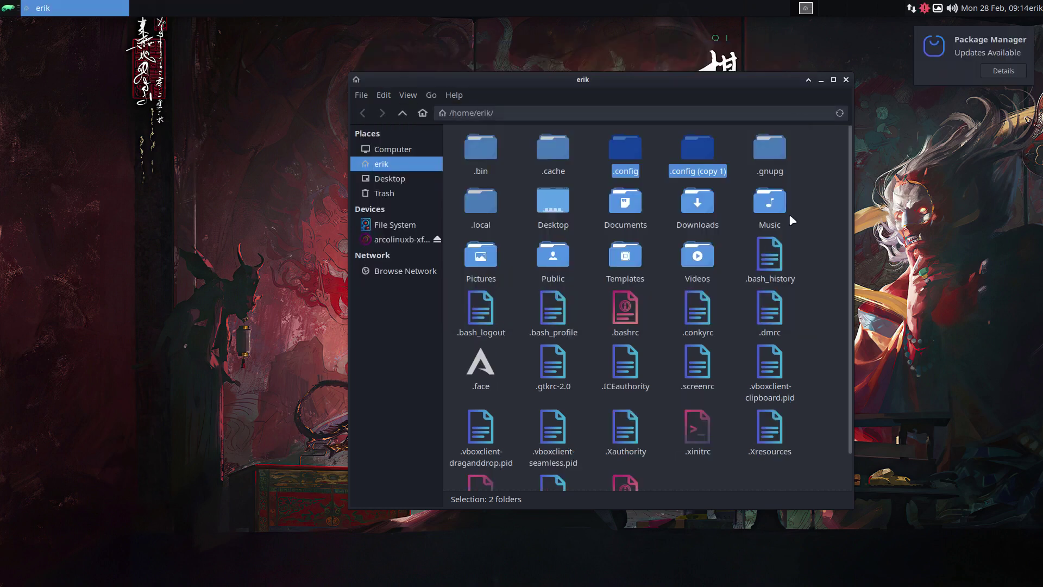
{"action": "left_click", "coordinate": [1003, 71]}
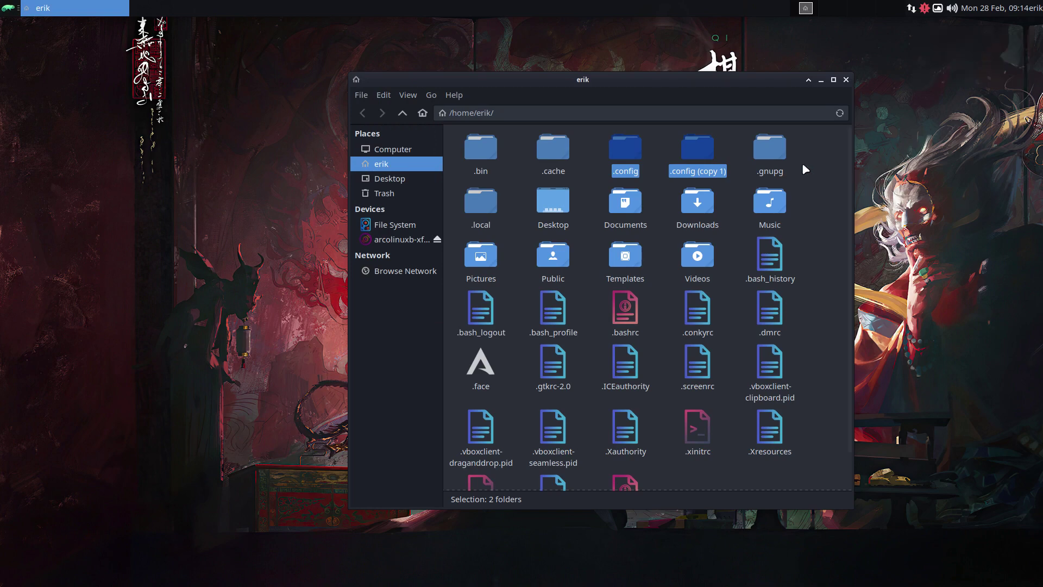
{"action": "right_click", "coordinate": [701, 153]}
{"action": "left_click", "coordinate": [735, 343]}
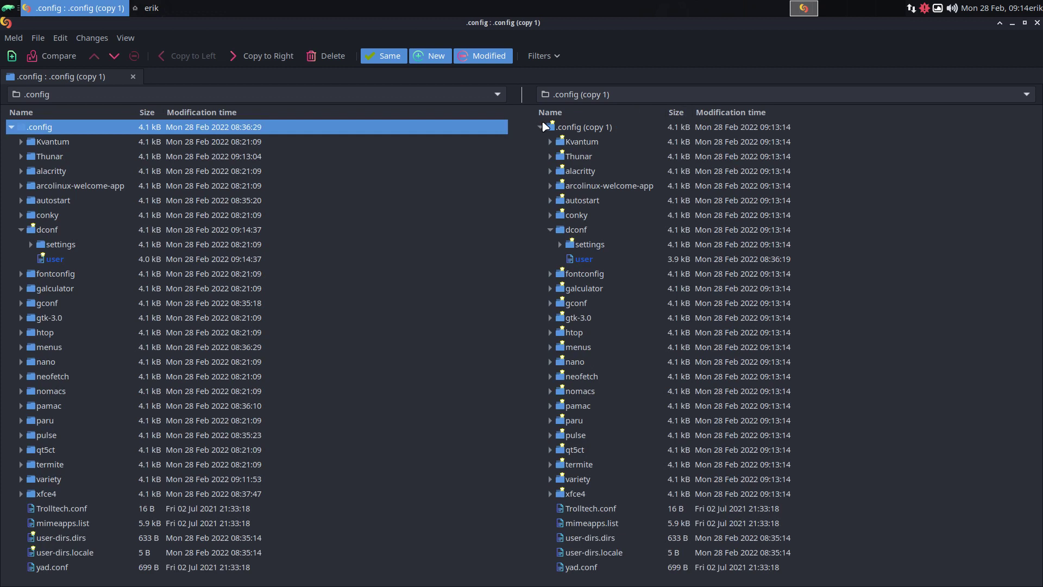
Step: Hide identical files, inspect the differing dconf/user file, and close Meld
{"action": "left_click", "coordinate": [395, 59]}
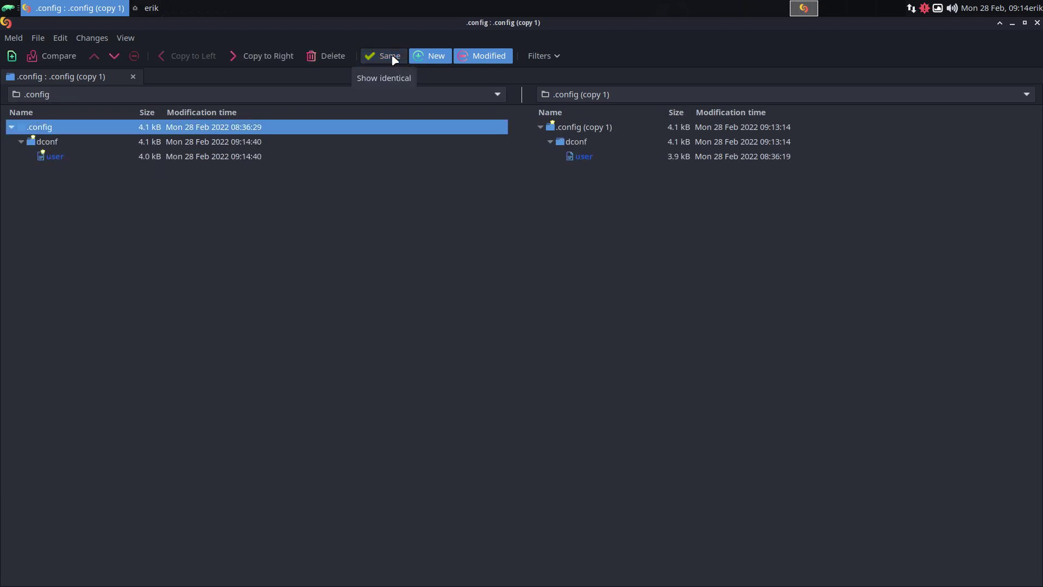
{"action": "left_click", "coordinate": [571, 156]}
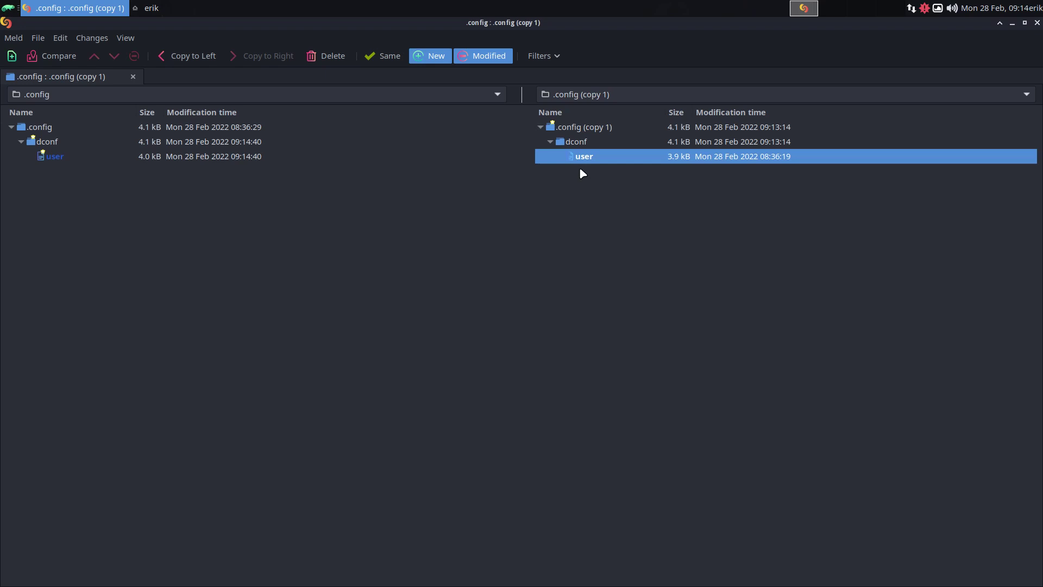
{"action": "type", "text": "q"}
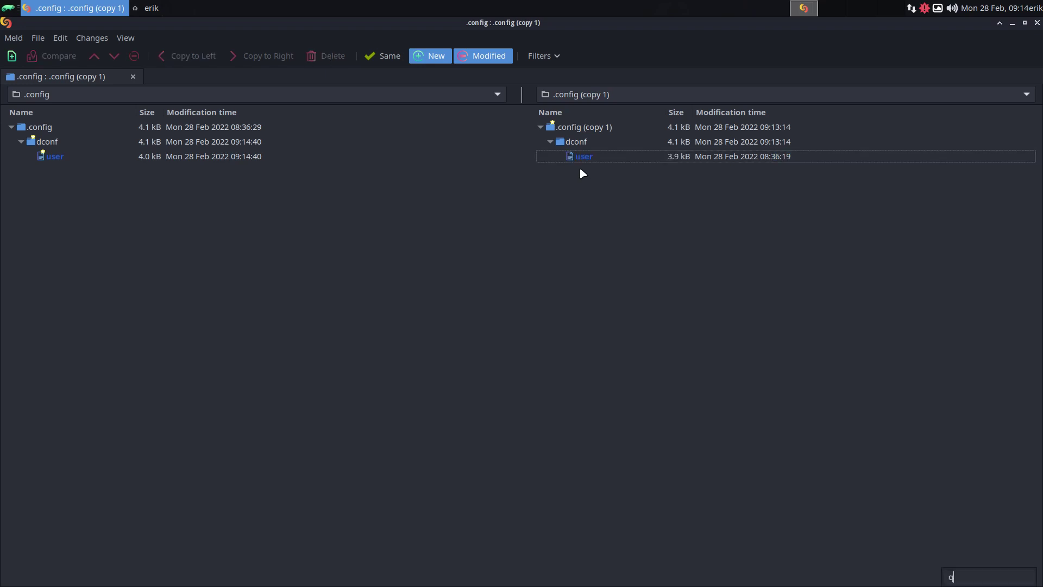
{"action": "left_click", "coordinate": [808, 46]}
{"action": "left_click", "coordinate": [1036, 23]}
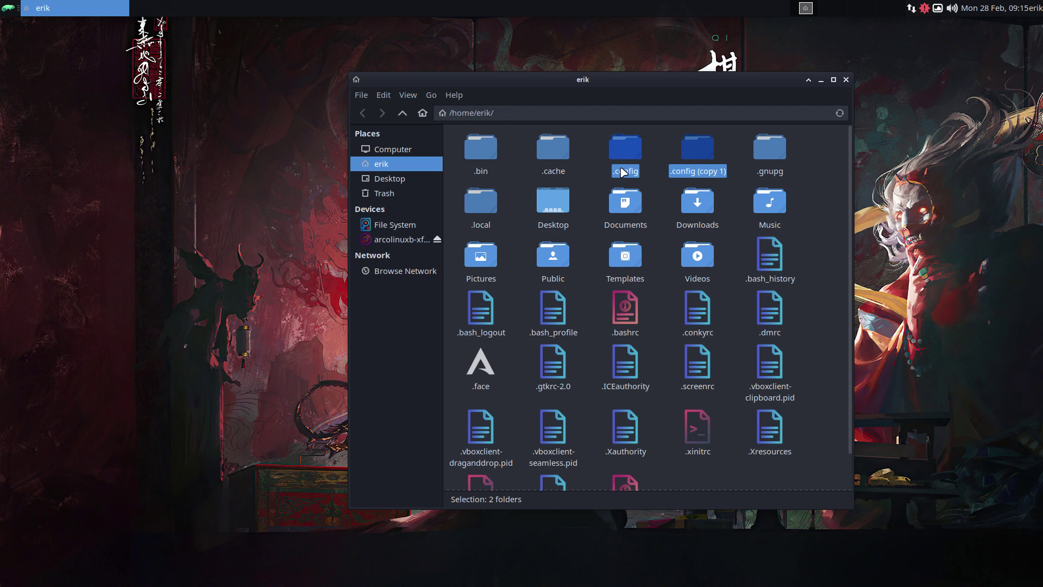
Step: Deselect the folders, move Thunar to the right, and place a new terminal beside it
{"action": "left_click", "coordinate": [664, 134]}
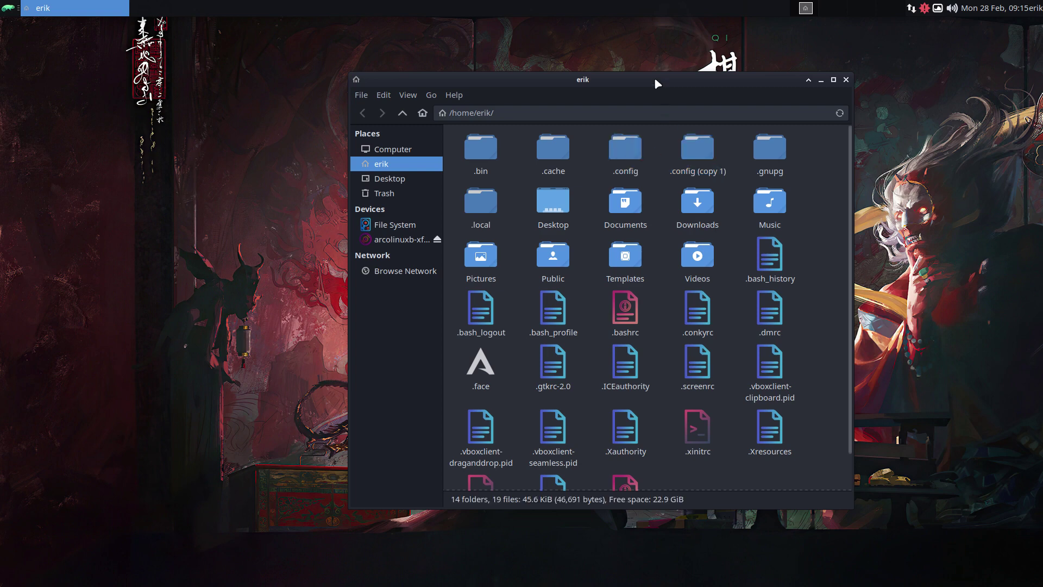
{"action": "left_click_drag", "start_coordinate": [654, 77], "coordinate": [848, 50]}
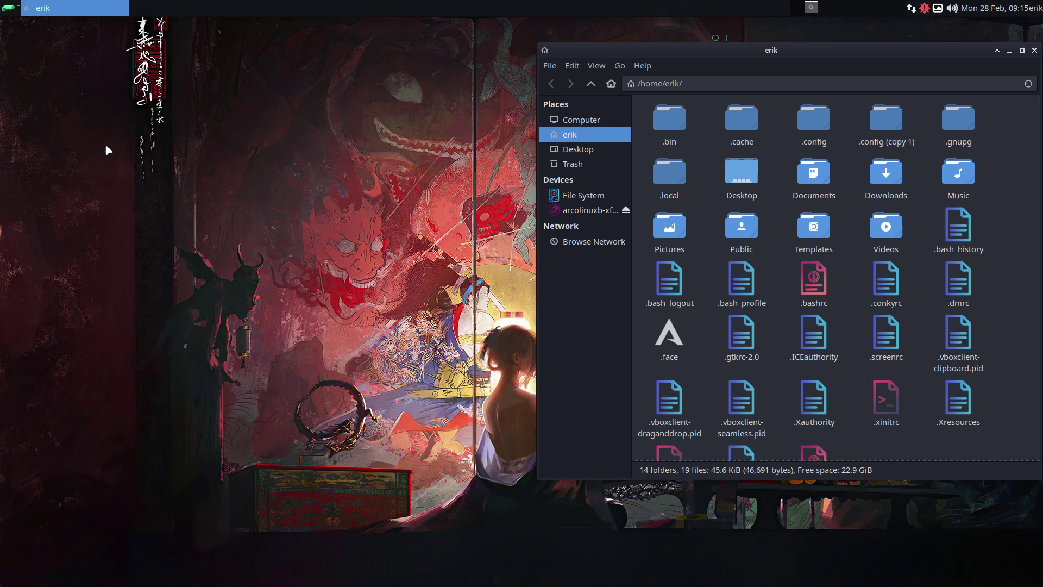
{"action": "key", "text": "ctrl+alt+t"}
{"action": "left_click_drag", "start_coordinate": [208, 25], "coordinate": [267, 113]}
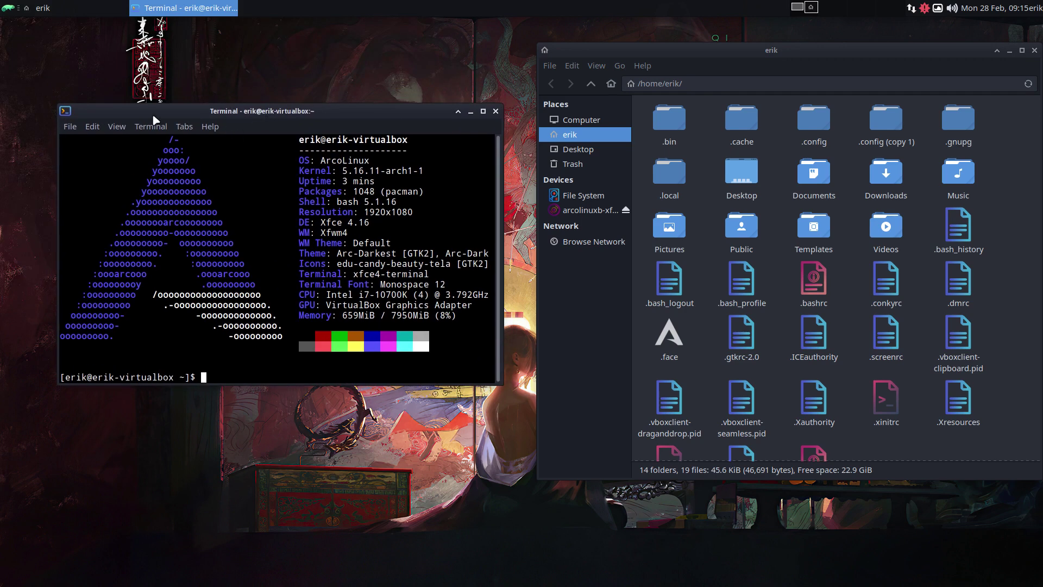
Step: In terminal Preferences, disable the scrollbar, enable unlimited scrollback and use an Underline cursor
{"action": "left_click", "coordinate": [93, 127]}
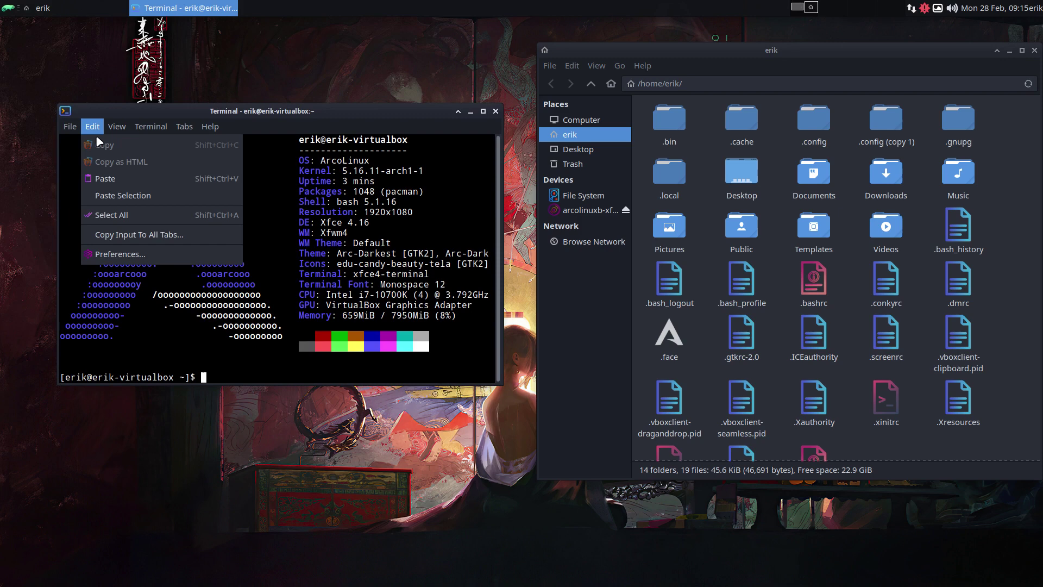
{"action": "left_click", "coordinate": [132, 253]}
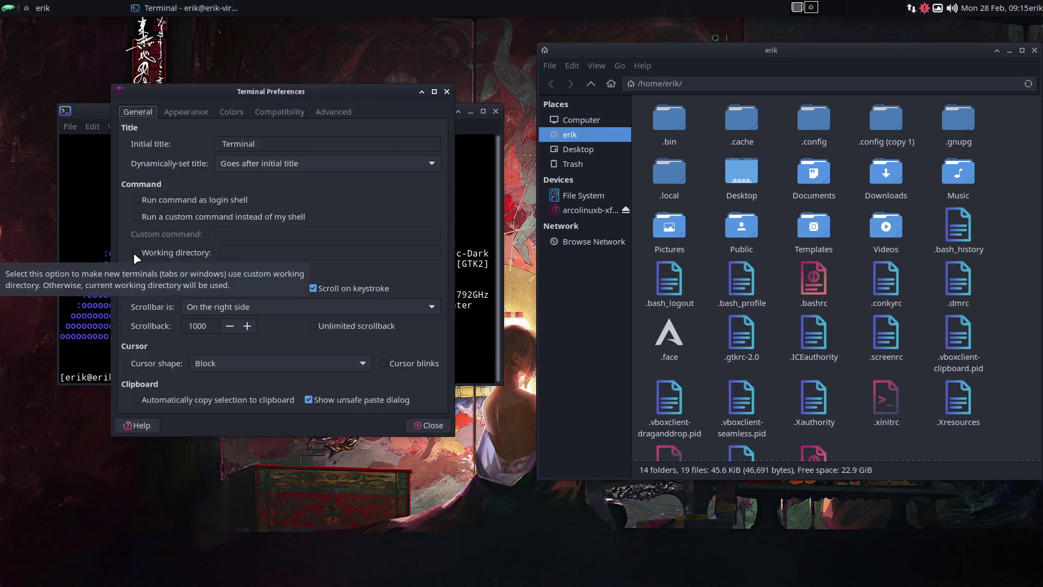
{"action": "left_click_drag", "start_coordinate": [252, 93], "coordinate": [260, 122]}
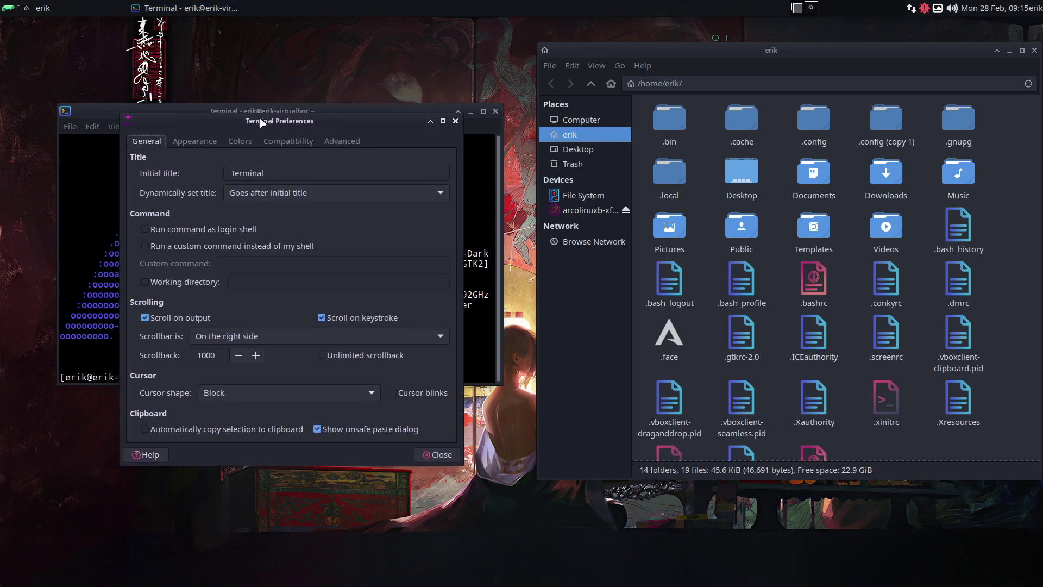
{"action": "left_click", "coordinate": [277, 336]}
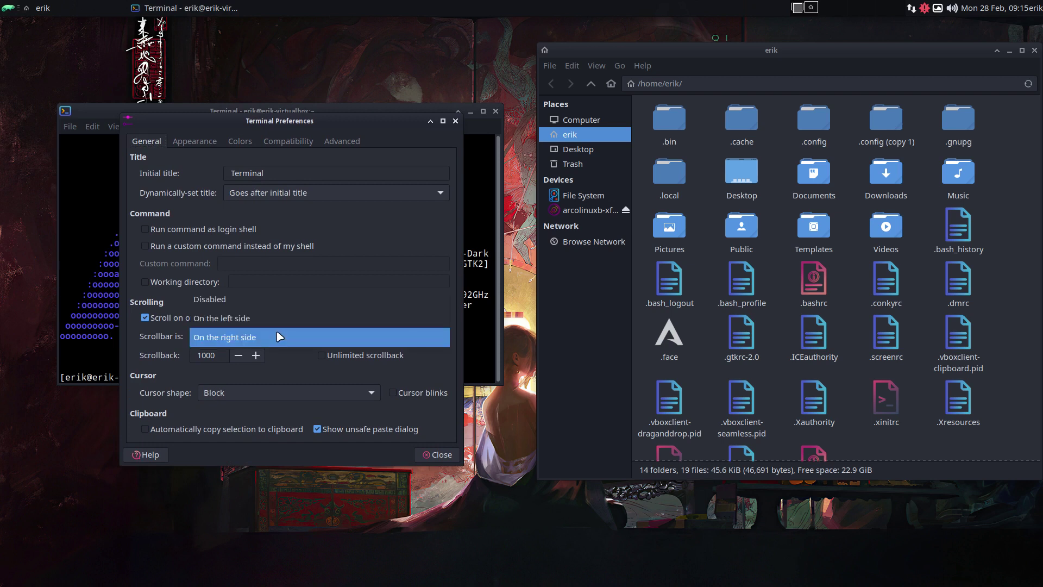
{"action": "left_click", "coordinate": [258, 299]}
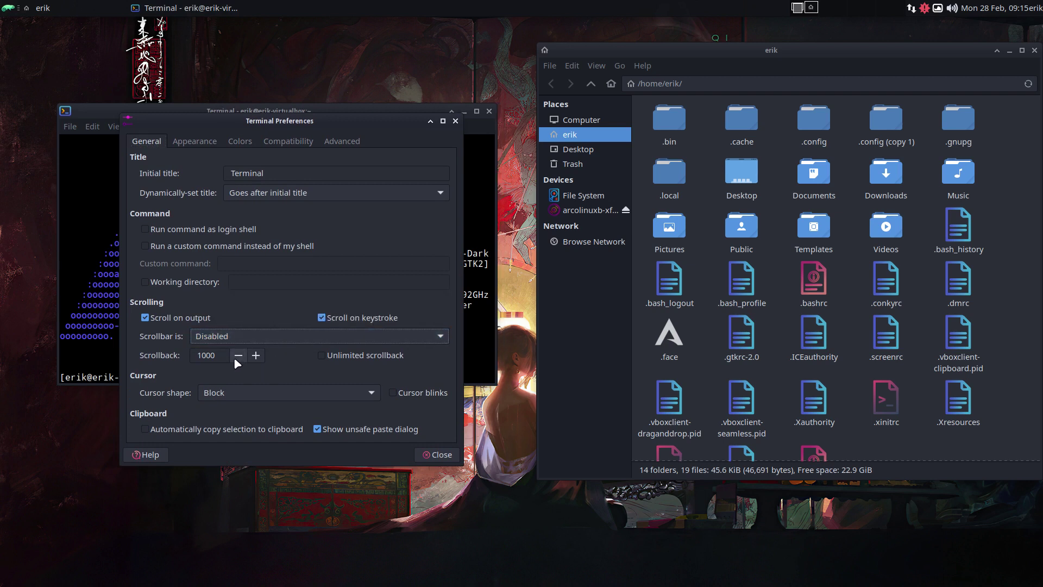
{"action": "left_click", "coordinate": [324, 354]}
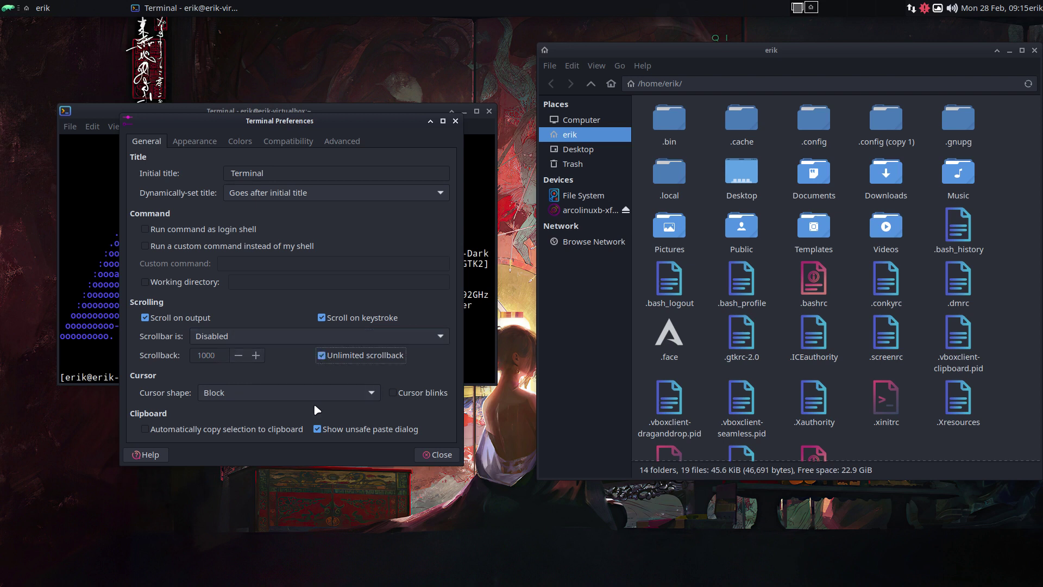
{"action": "left_click", "coordinate": [288, 395]}
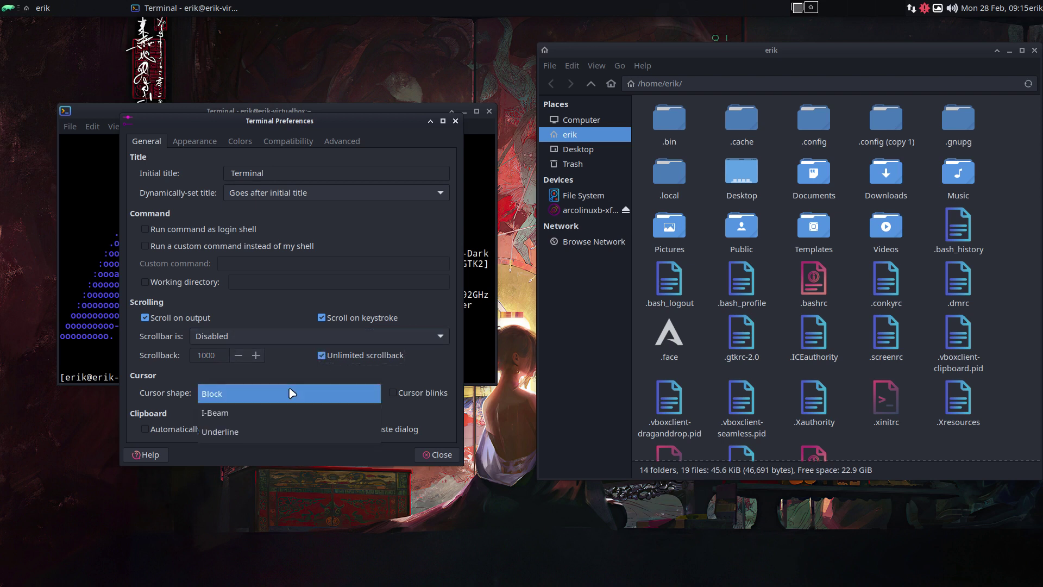
{"action": "left_click", "coordinate": [288, 431]}
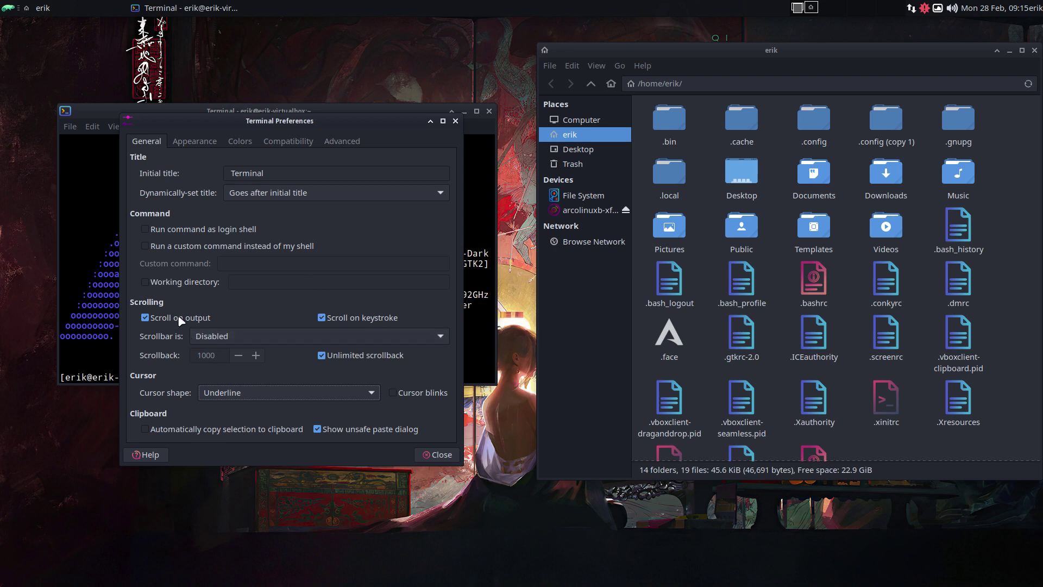
{"action": "left_click", "coordinate": [190, 142]}
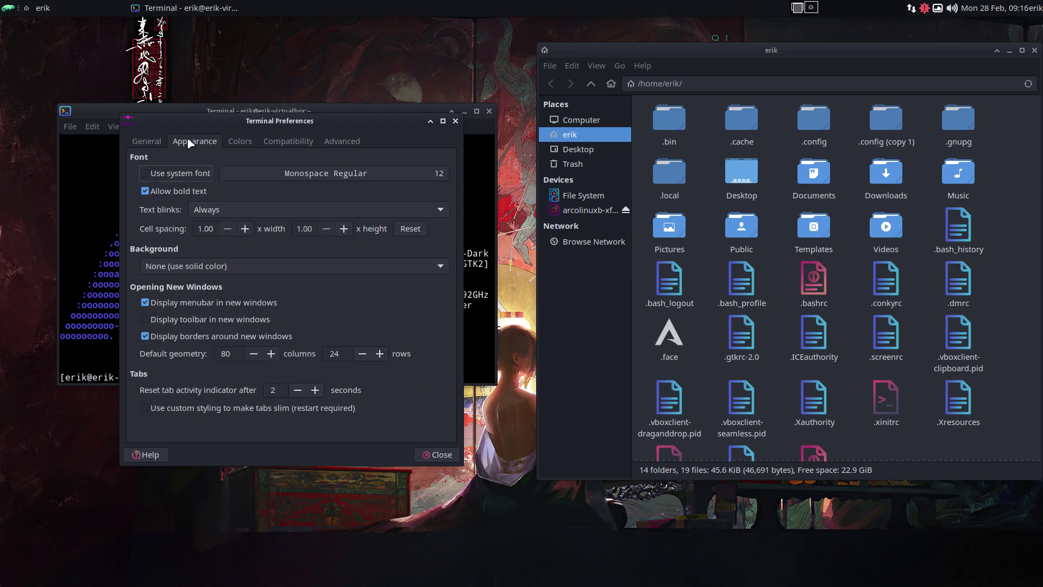
Step: Keep the system font and hide the menubar in new terminal windows
{"action": "left_click", "coordinate": [176, 174]}
{"action": "left_click_drag", "start_coordinate": [243, 123], "coordinate": [594, 97]}
{"action": "left_click", "coordinate": [517, 149]}
{"action": "left_click", "coordinate": [517, 149]}
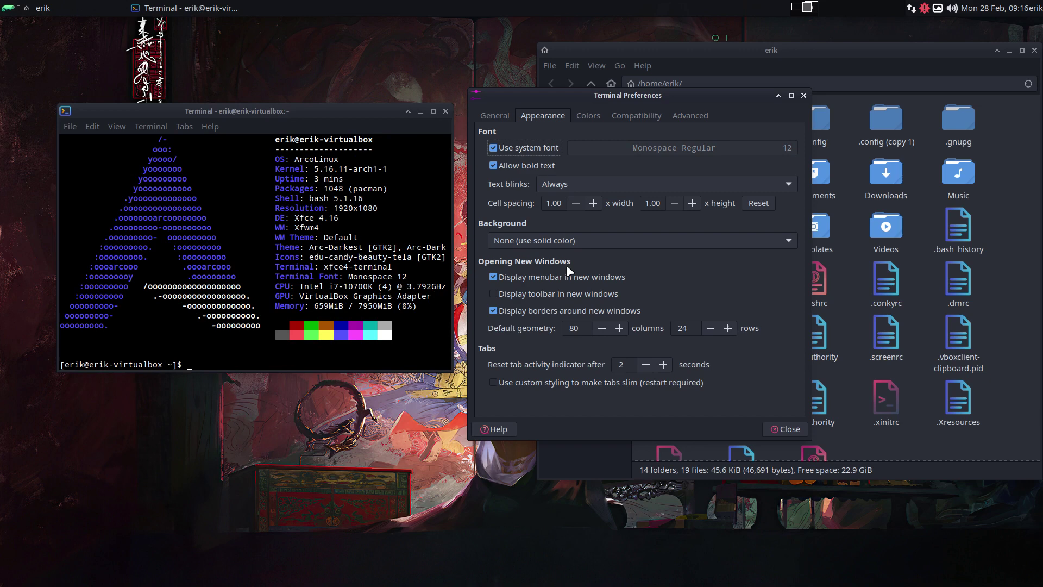
{"action": "left_click", "coordinate": [518, 280]}
Step: Make the terminal background transparent at about 0.58 opacity
{"action": "left_click", "coordinate": [561, 242]}
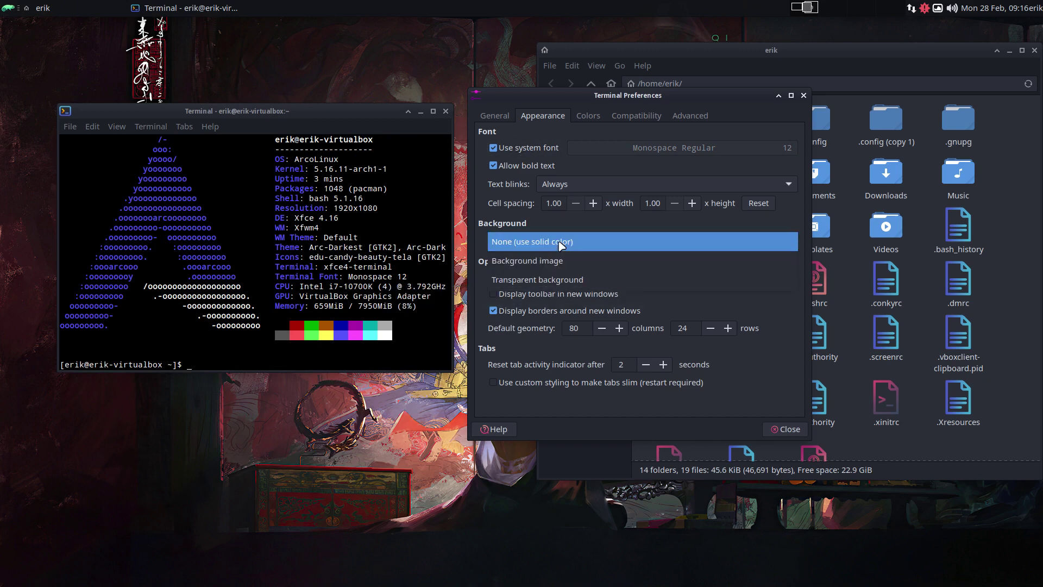
{"action": "left_click", "coordinate": [559, 283]}
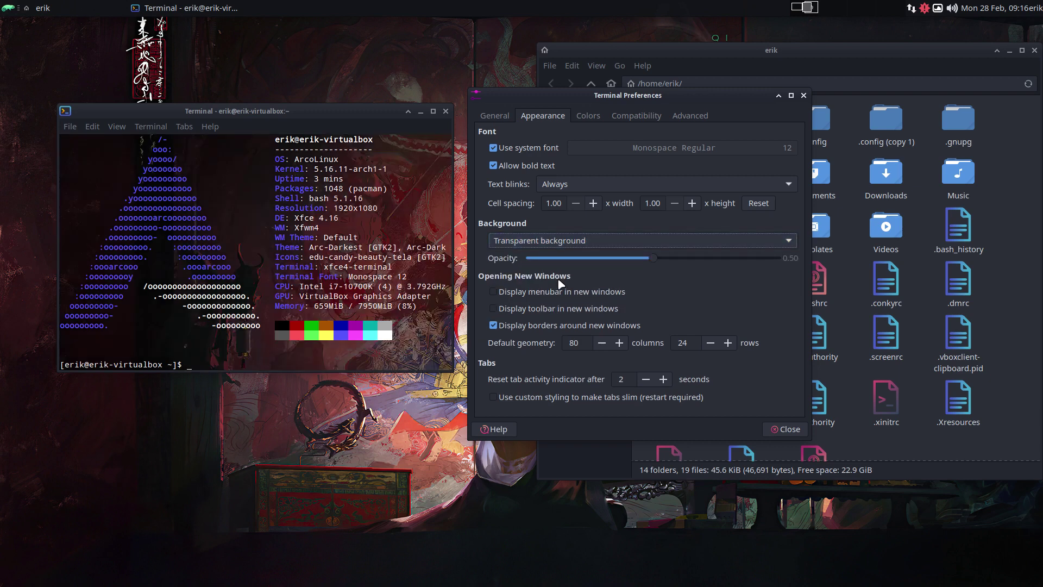
{"action": "left_click_drag", "start_coordinate": [652, 262], "coordinate": [676, 266]}
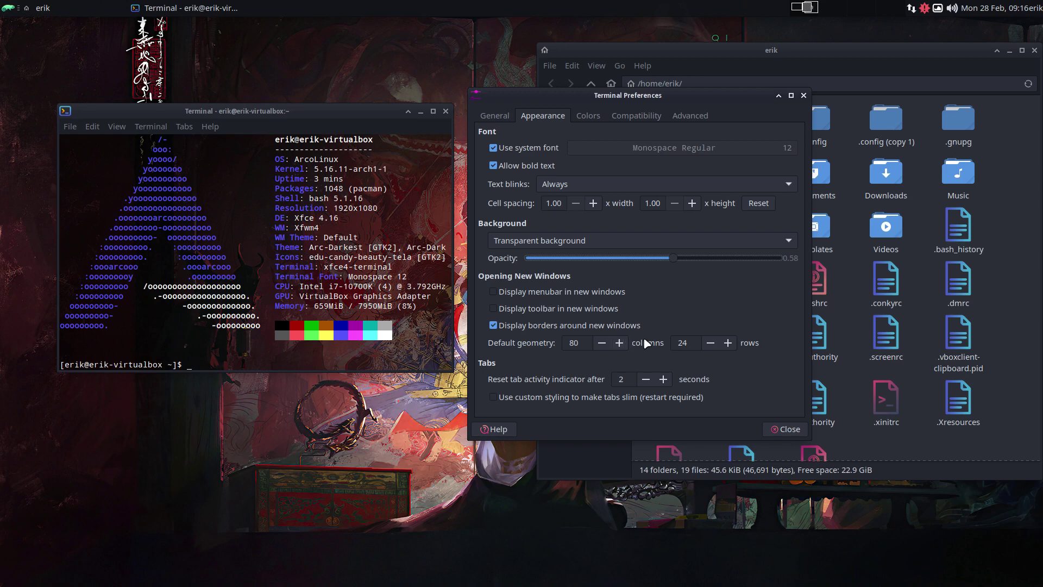
Step: Set the default geometry for new windows to 95 columns by 34 rows
{"action": "left_click", "coordinate": [620, 342]}
{"action": "left_click", "coordinate": [619, 342]}
{"action": "left_click", "coordinate": [619, 342]}
{"action": "left_click", "coordinate": [619, 342]}
{"action": "left_click", "coordinate": [619, 342]}
{"action": "left_click", "coordinate": [619, 342]}
{"action": "left_click", "coordinate": [619, 342]}
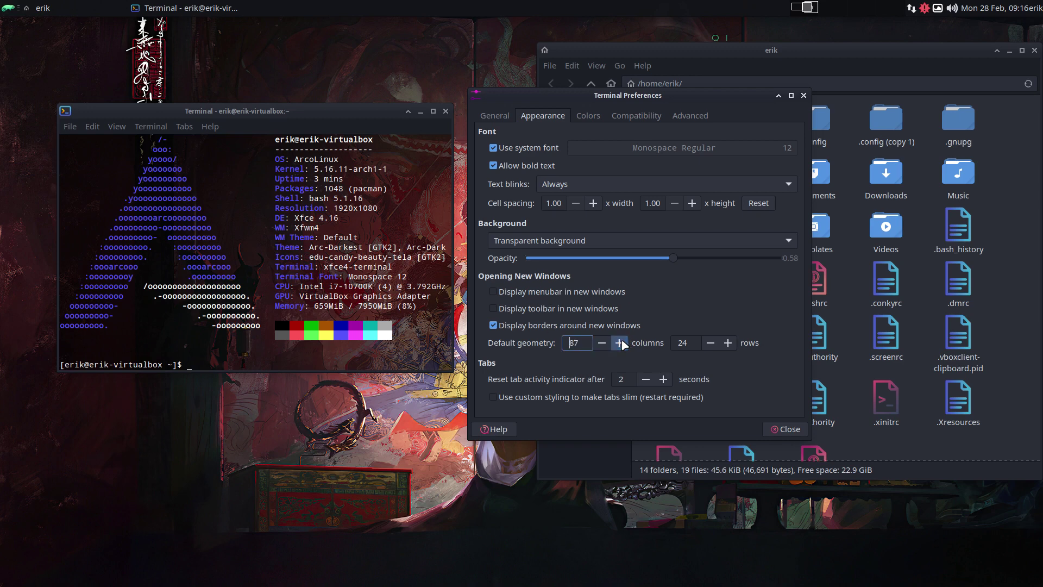
{"action": "left_click", "coordinate": [619, 342]}
{"action": "left_click", "coordinate": [619, 342]}
{"action": "left_click", "coordinate": [619, 343]}
{"action": "left_click", "coordinate": [620, 343]}
{"action": "left_click", "coordinate": [619, 342]}
{"action": "left_click", "coordinate": [620, 342]}
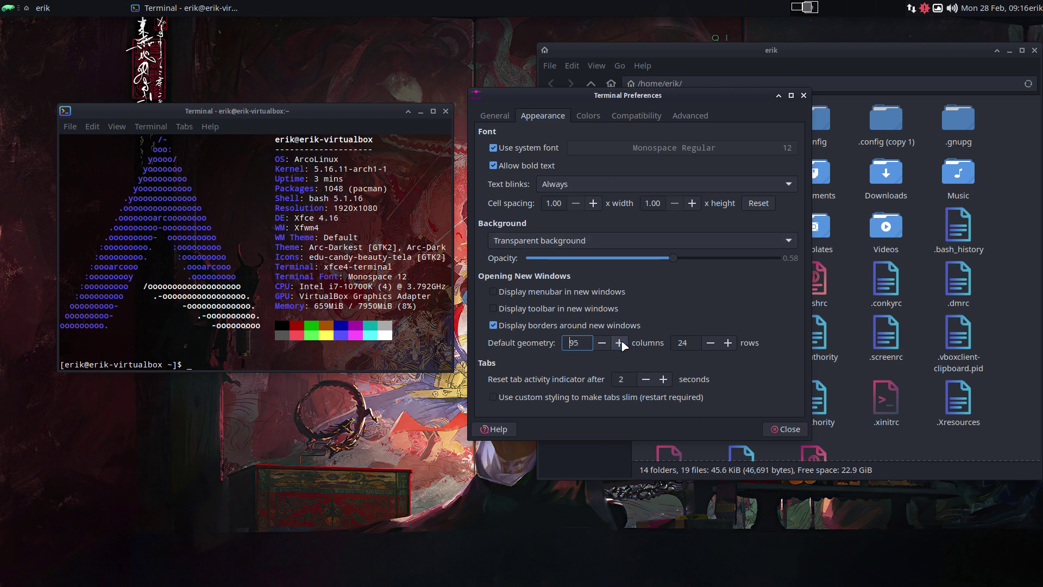
{"action": "left_click", "coordinate": [728, 342]}
{"action": "left_click", "coordinate": [728, 342]}
{"action": "left_click", "coordinate": [728, 343]}
{"action": "left_click", "coordinate": [728, 342]}
{"action": "left_click", "coordinate": [728, 343]}
{"action": "left_click", "coordinate": [728, 342]}
{"action": "left_click", "coordinate": [728, 343]}
{"action": "left_click", "coordinate": [728, 342]}
{"action": "left_click", "coordinate": [728, 342]}
{"action": "left_click", "coordinate": [728, 343]}
Step: Apply the Dark Pastels colour preset after trying Black on White
{"action": "left_click", "coordinate": [587, 117]}
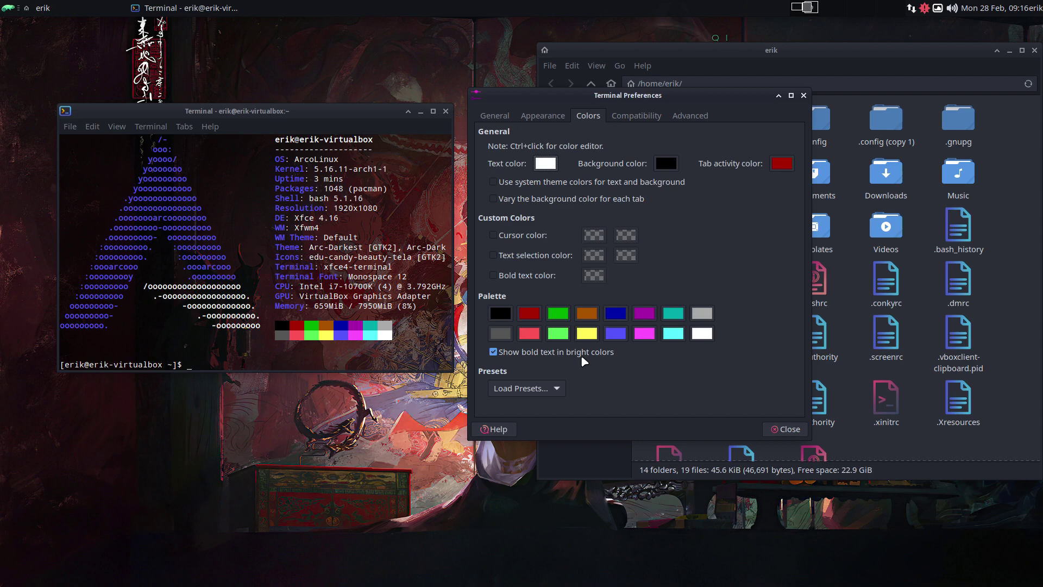
{"action": "left_click", "coordinate": [543, 388]}
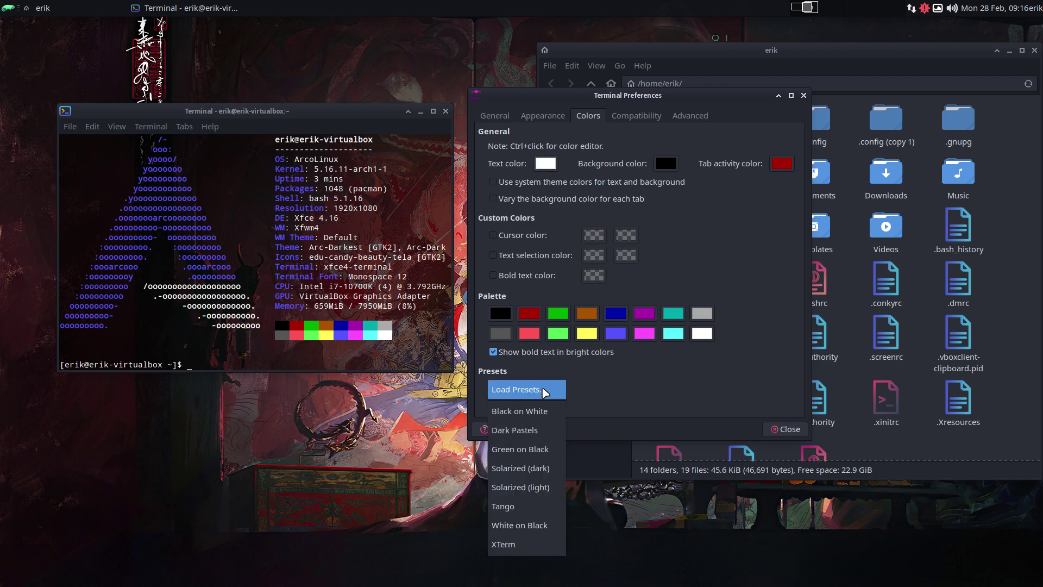
{"action": "left_click", "coordinate": [540, 408]}
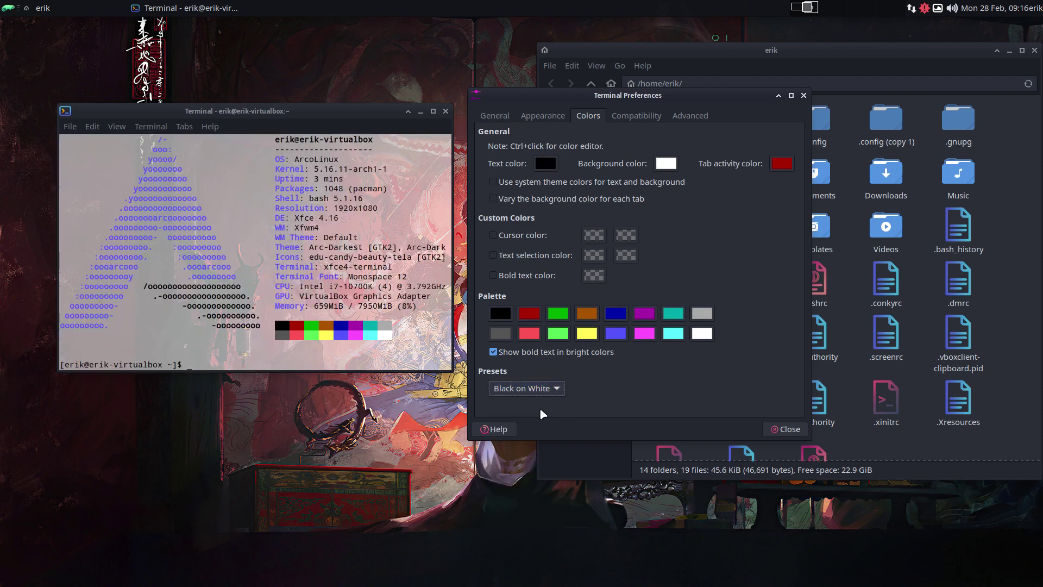
{"action": "left_click", "coordinate": [535, 390]}
{"action": "left_click", "coordinate": [535, 413]}
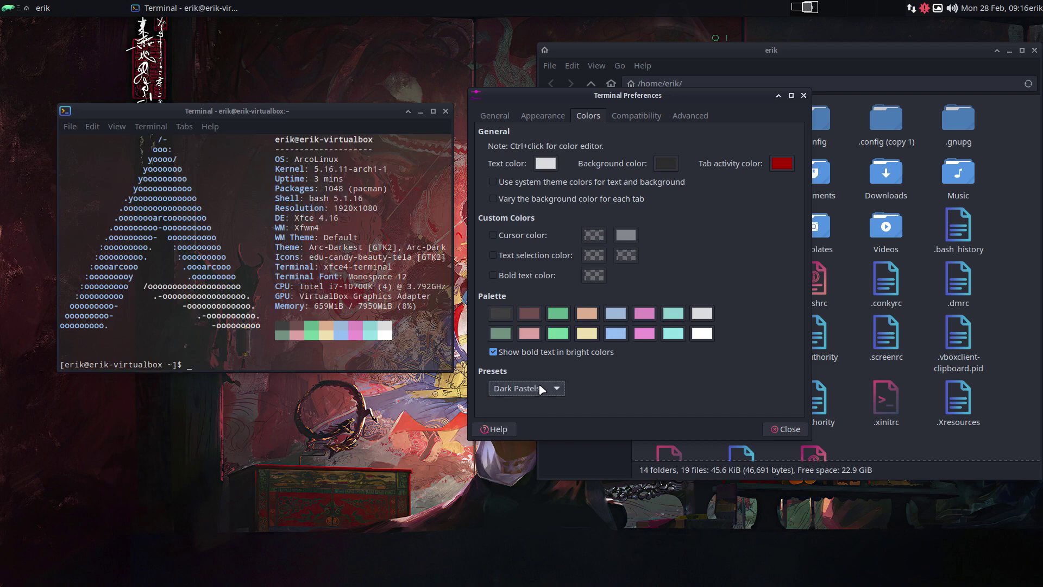
{"action": "left_click", "coordinate": [542, 389]}
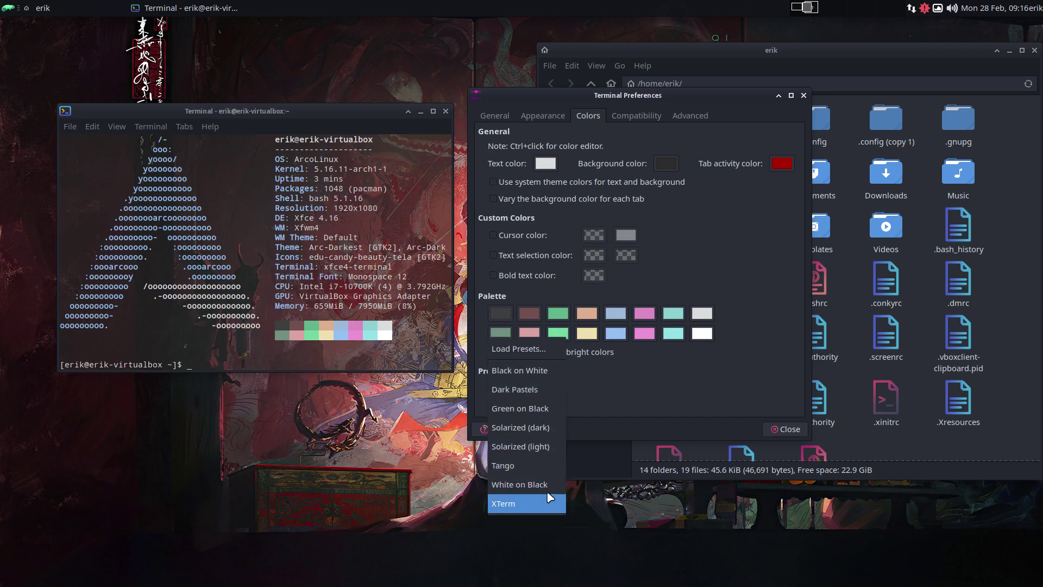
{"action": "left_click", "coordinate": [529, 390]}
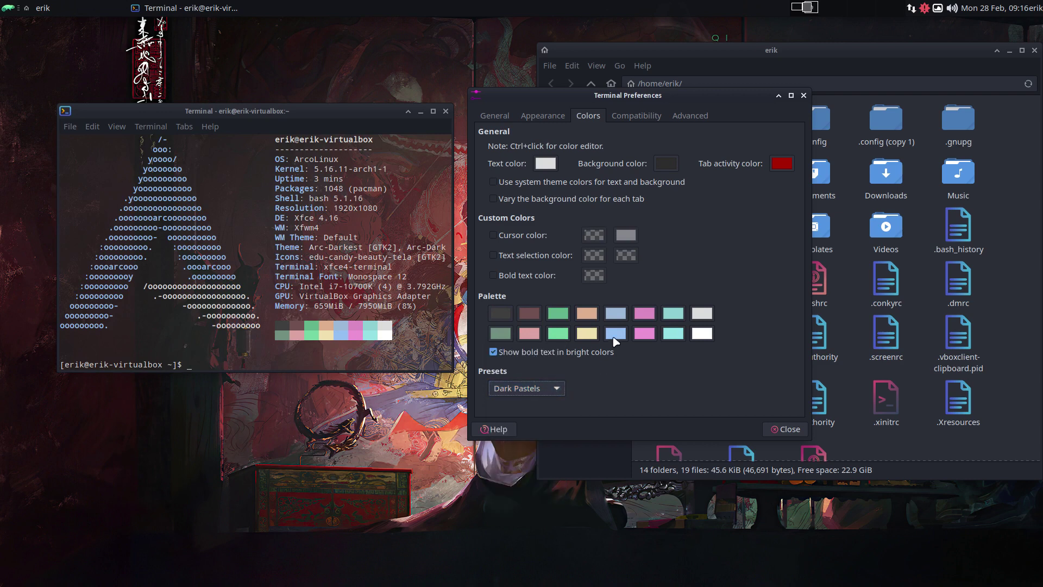
Step: Raise background opacity to 0.70, review Compatibility and Advanced, then close Preferences
{"action": "left_click", "coordinate": [553, 117]}
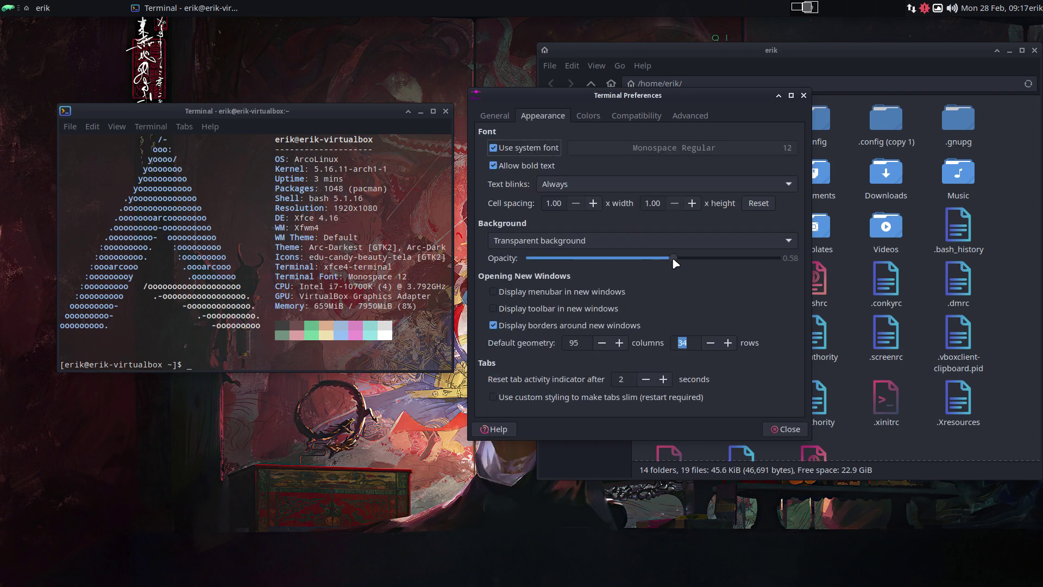
{"action": "left_click_drag", "start_coordinate": [672, 257], "coordinate": [703, 259]}
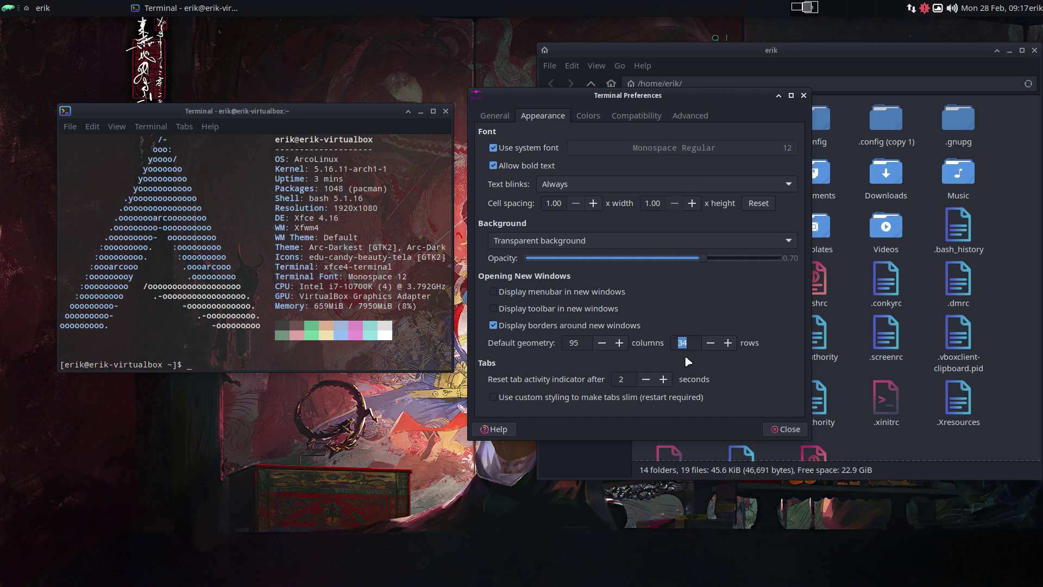
{"action": "left_click", "coordinate": [588, 117]}
{"action": "left_click", "coordinate": [652, 117]}
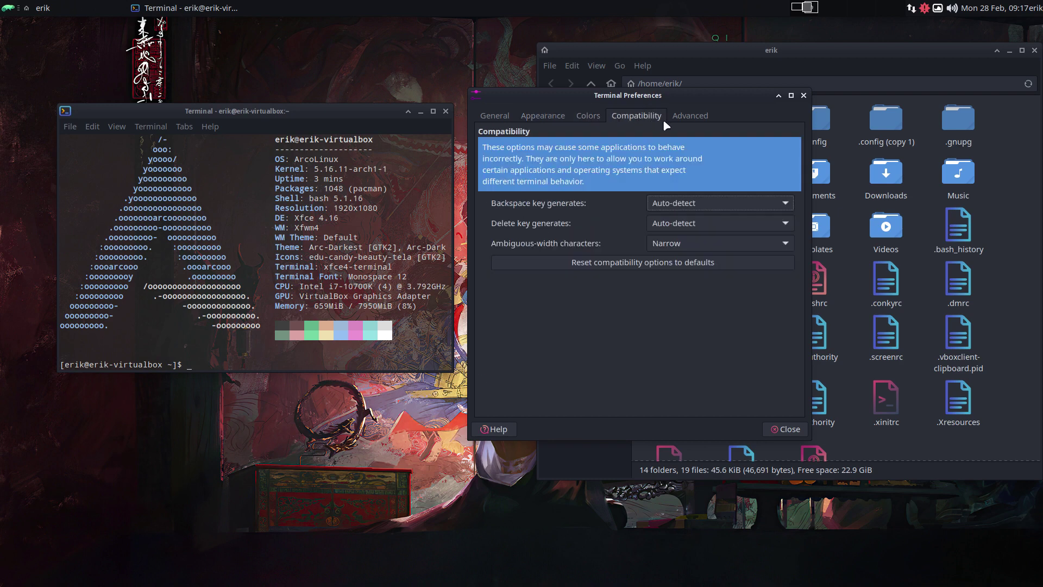
{"action": "left_click", "coordinate": [696, 118]}
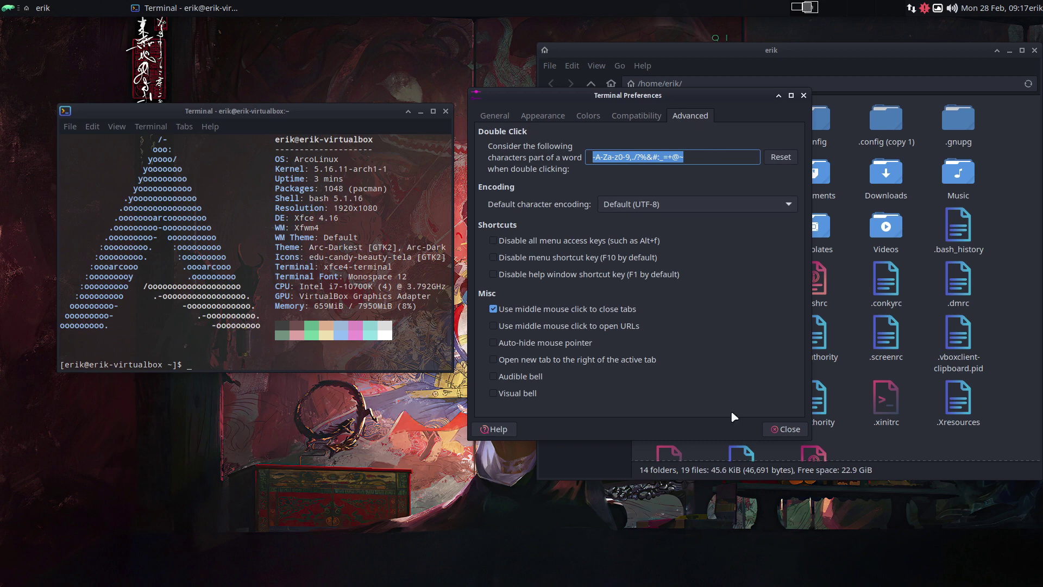
{"action": "left_click", "coordinate": [780, 429]}
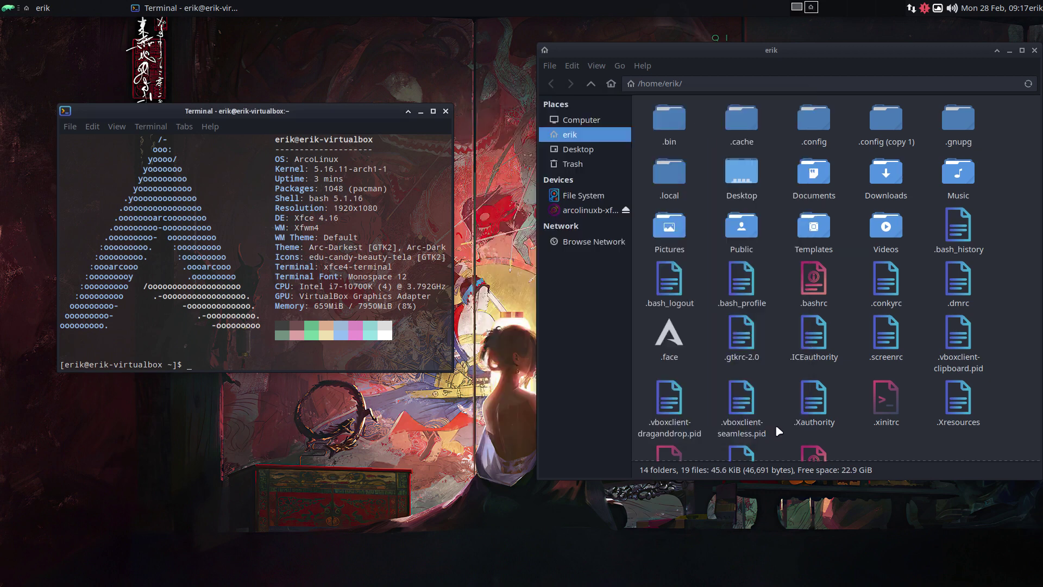
{"action": "left_click", "coordinate": [444, 111]}
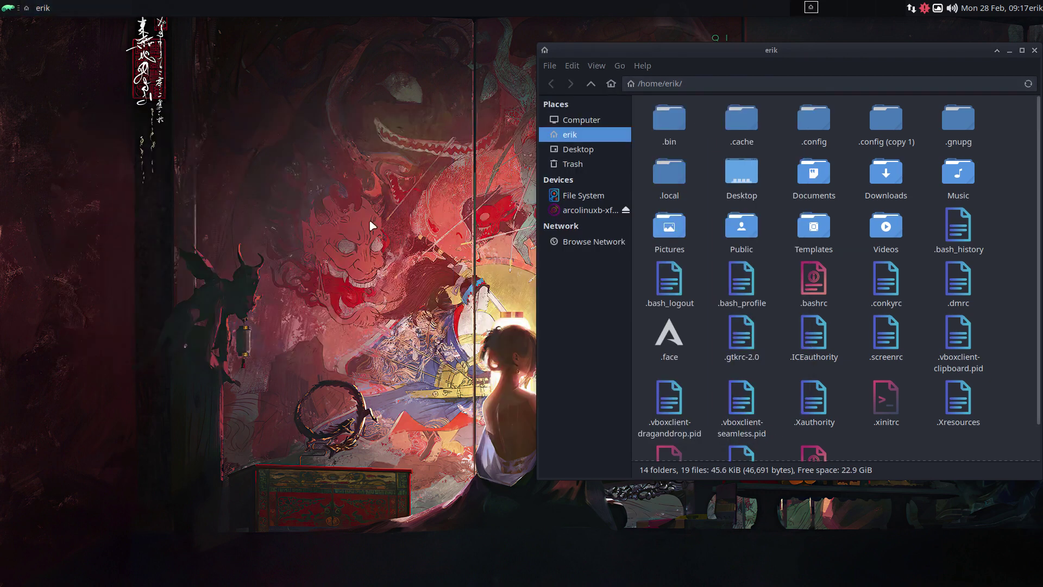
{"action": "key", "text": "ctrl+alt+t"}
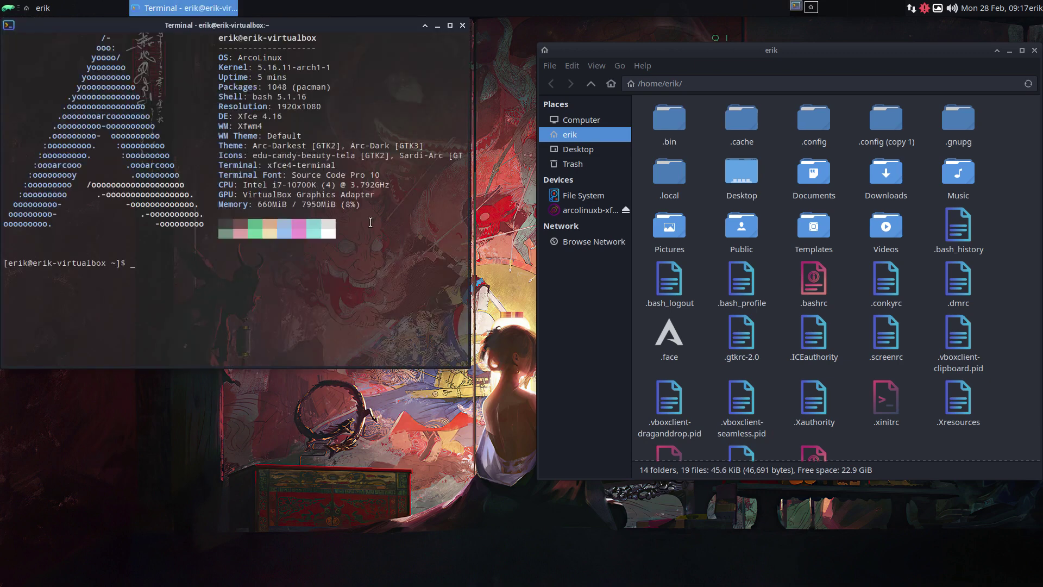
{"action": "left_click_drag", "start_coordinate": [313, 33], "coordinate": [345, 129]}
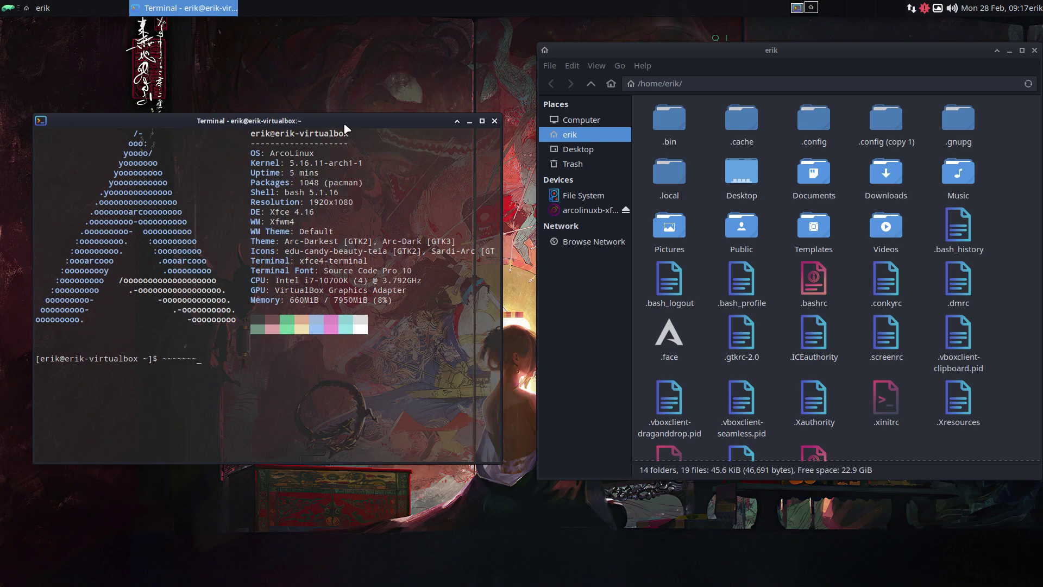
{"action": "left_click", "coordinate": [493, 122]}
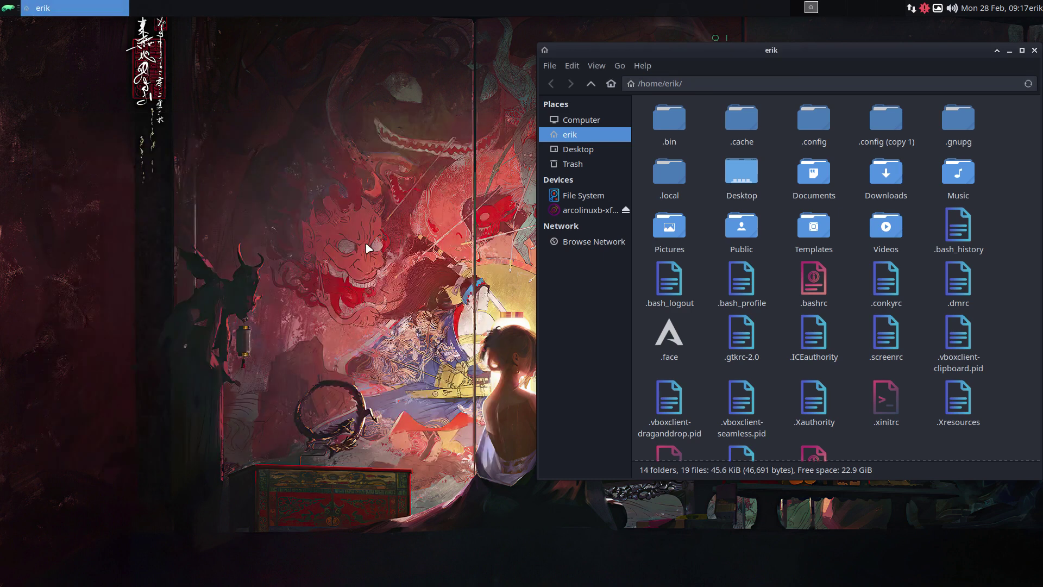
{"action": "left_click", "coordinate": [223, 181]}
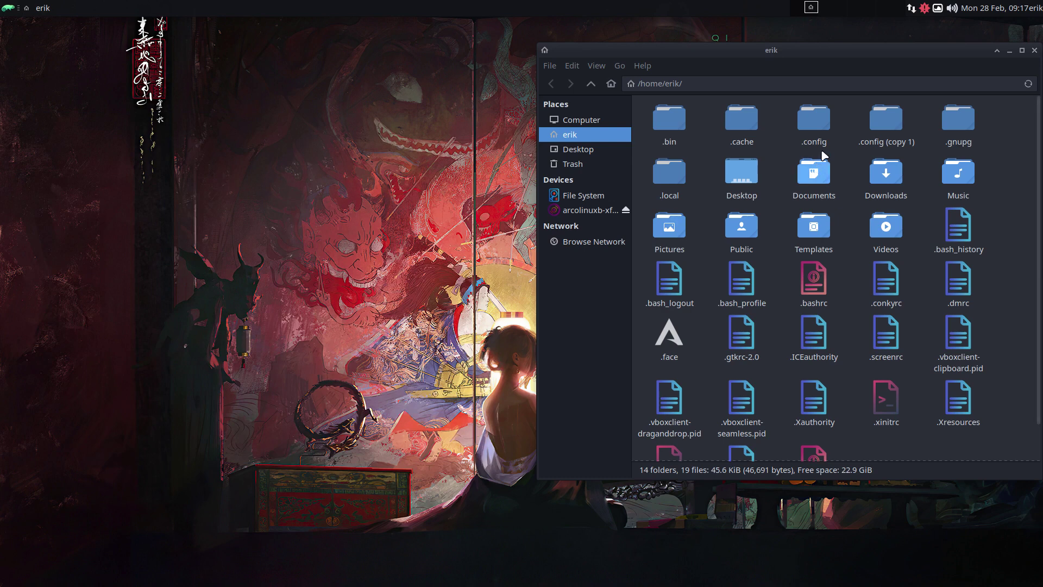
{"action": "left_click_drag", "start_coordinate": [784, 110], "coordinate": [899, 132]}
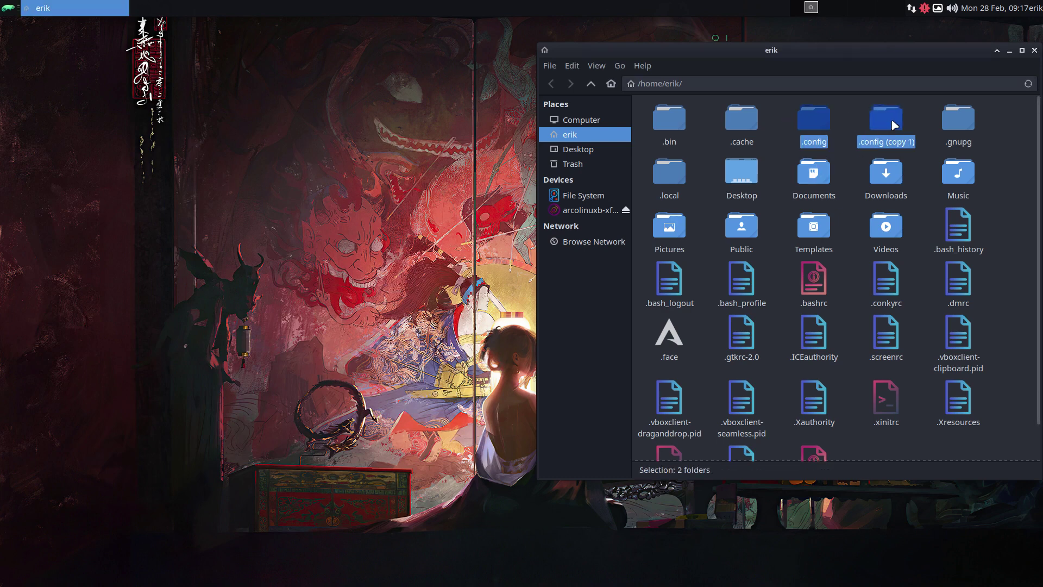
{"action": "right_click", "coordinate": [899, 132]}
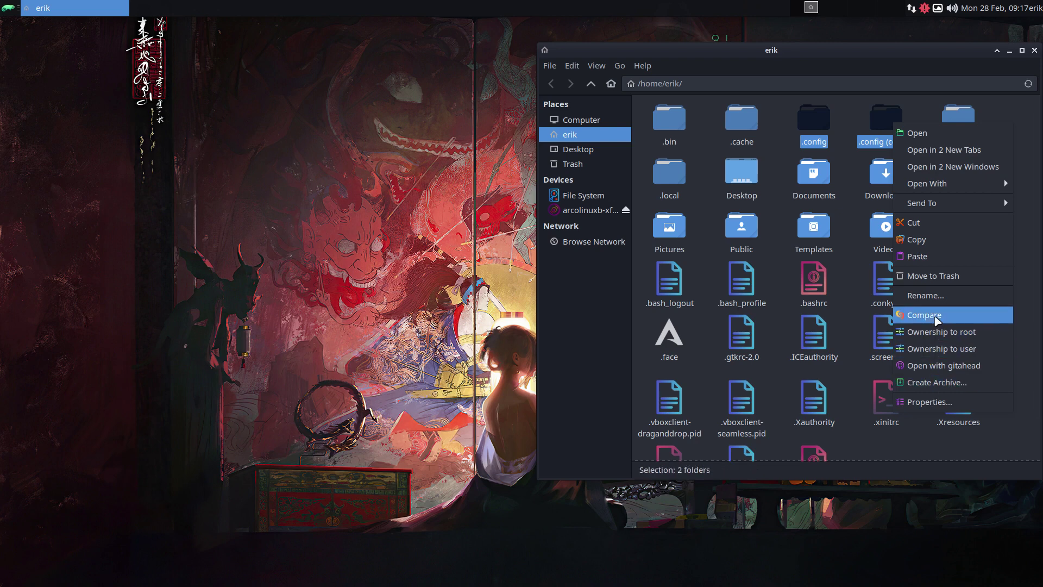
{"action": "left_click", "coordinate": [937, 320]}
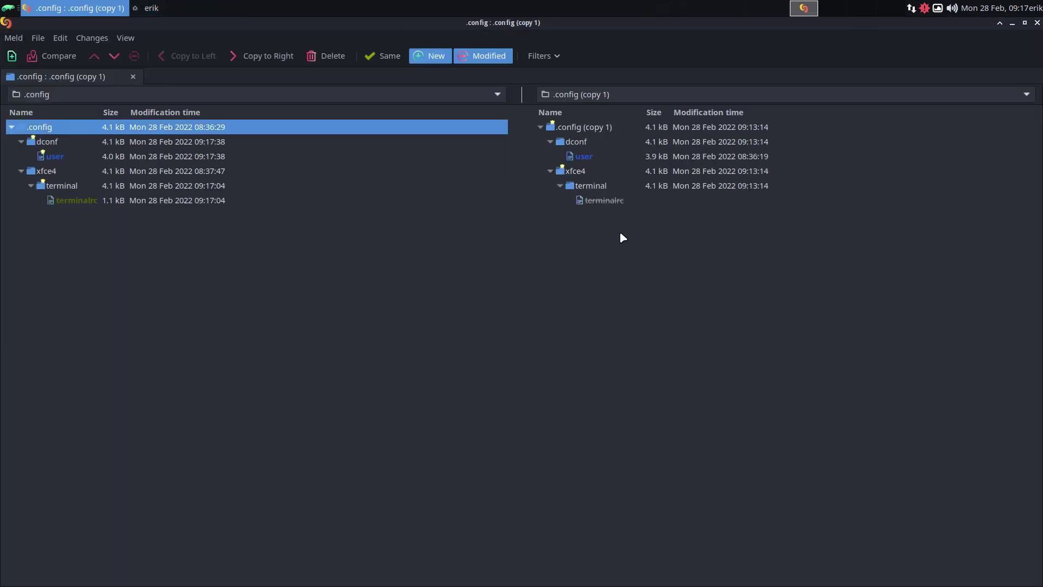
{"action": "left_click", "coordinate": [81, 204]}
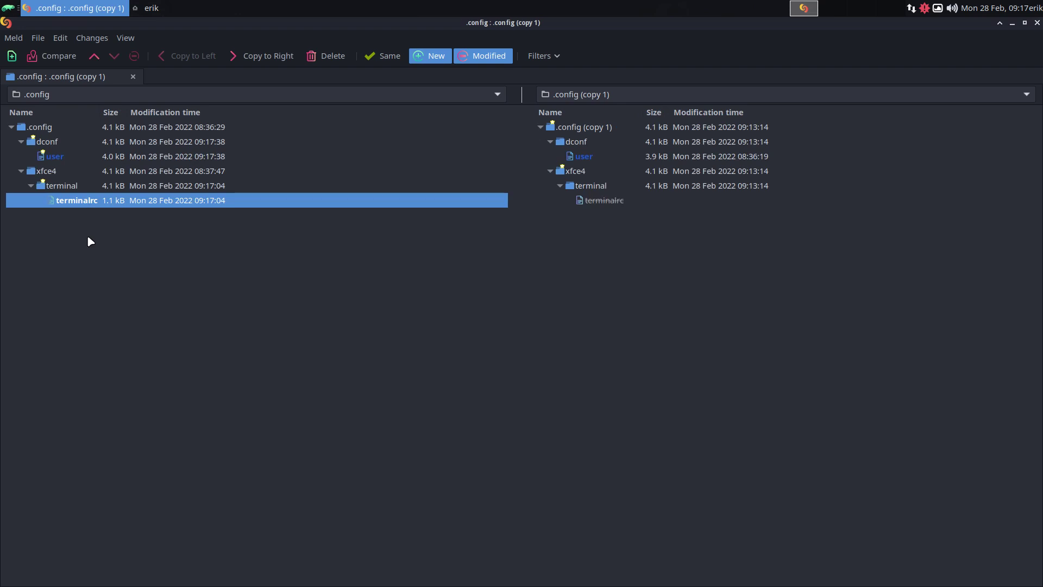
{"action": "double_click", "coordinate": [93, 203]}
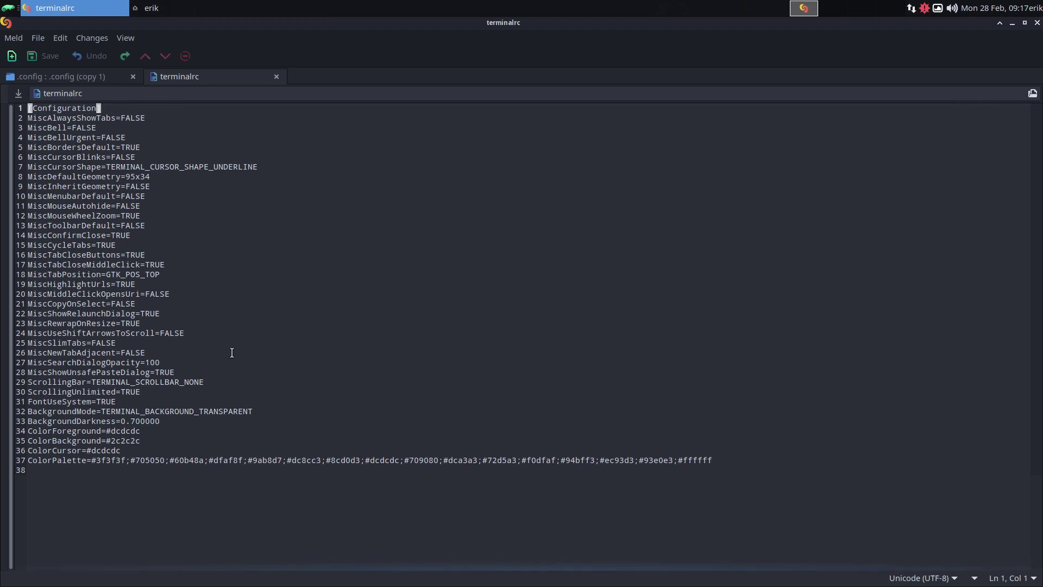
Step: Open ~/.config/xfce4/terminal/terminalrc in Sublime Text from Thunar
{"action": "left_click", "coordinate": [1035, 23]}
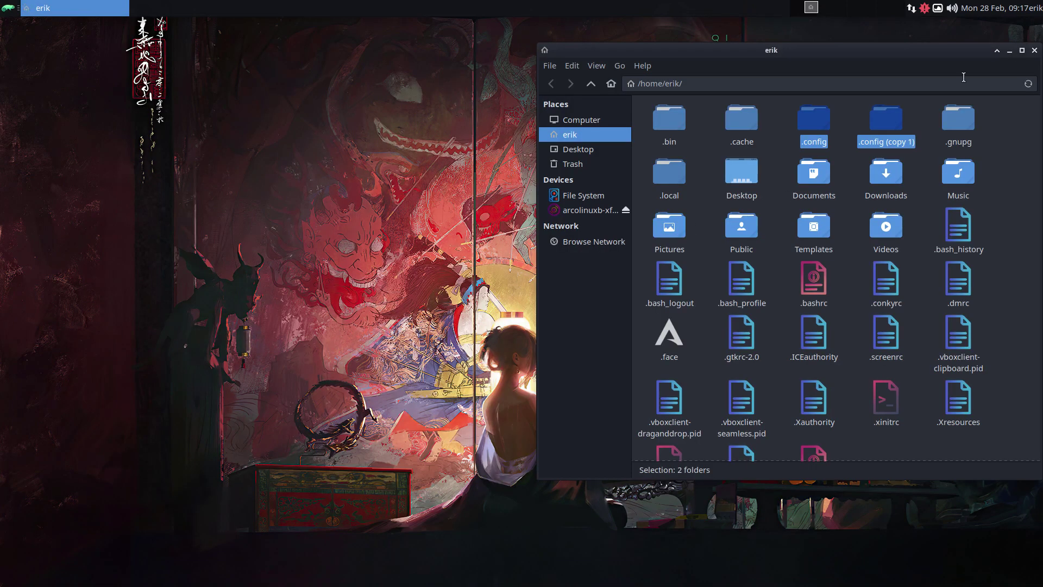
{"action": "double_click", "coordinate": [814, 120]}
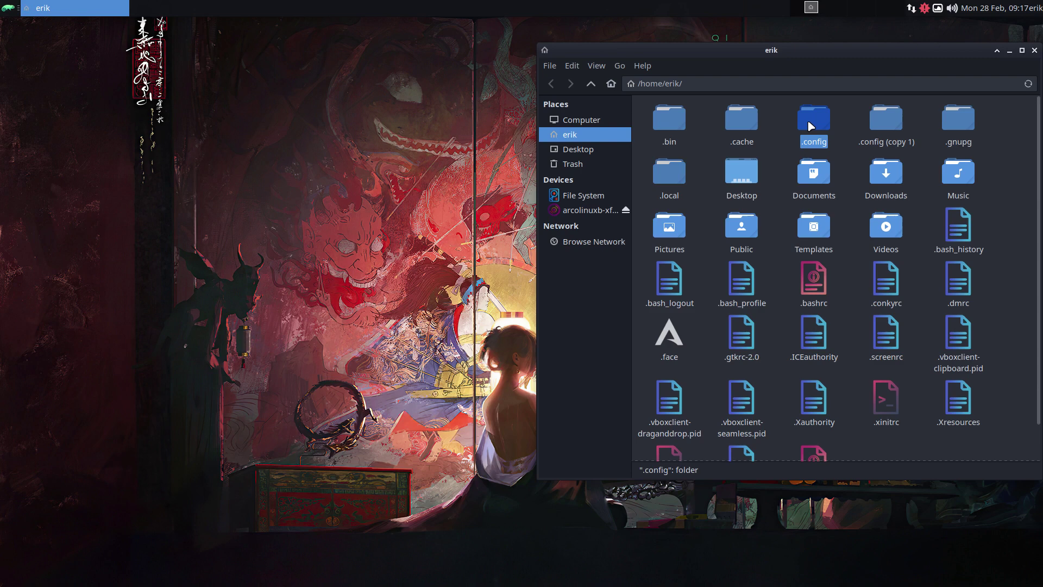
{"action": "double_click", "coordinate": [916, 299]}
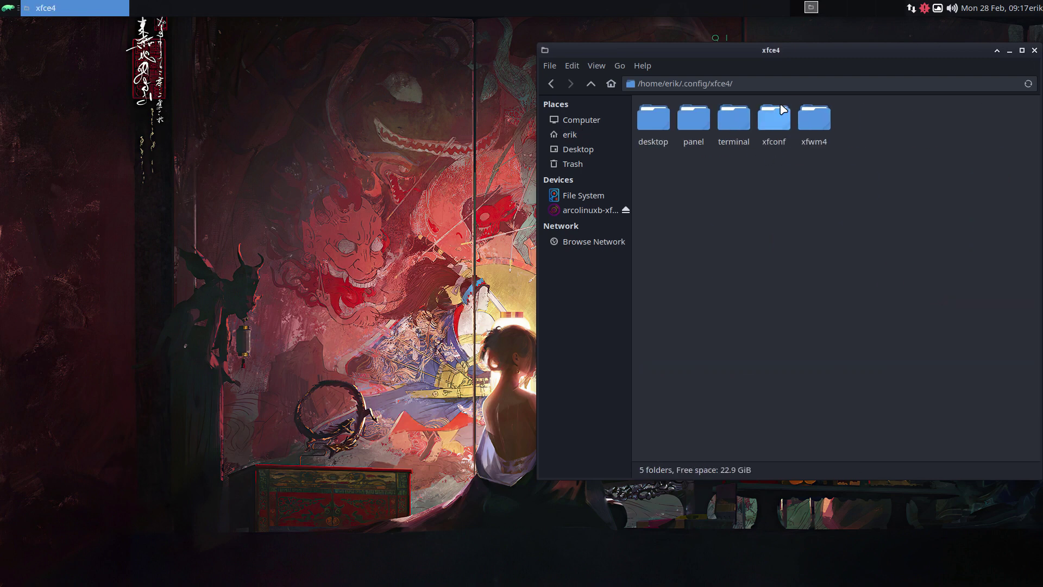
{"action": "double_click", "coordinate": [738, 125]}
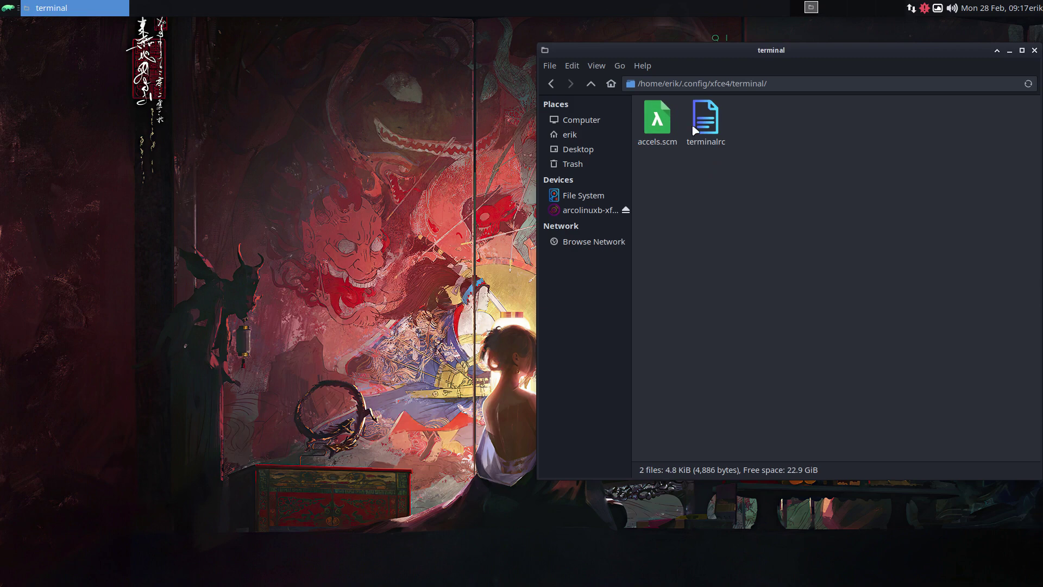
{"action": "double_click", "coordinate": [705, 121]}
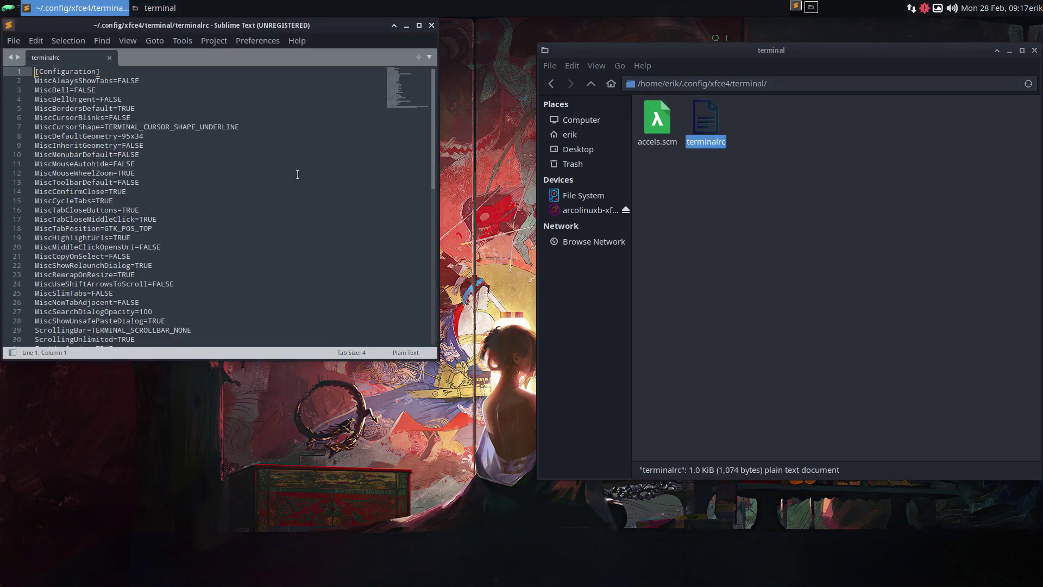
Step: Maximize the editor and select the 95x34 default geometry value
{"action": "left_click", "coordinate": [419, 25]}
{"action": "scroll", "coordinate": [378, 238], "scroll_direction": "up", "scroll_amount": 2, "text": "ctrl"}
{"action": "scroll", "coordinate": [378, 238], "scroll_direction": "down", "scroll_amount": 5}
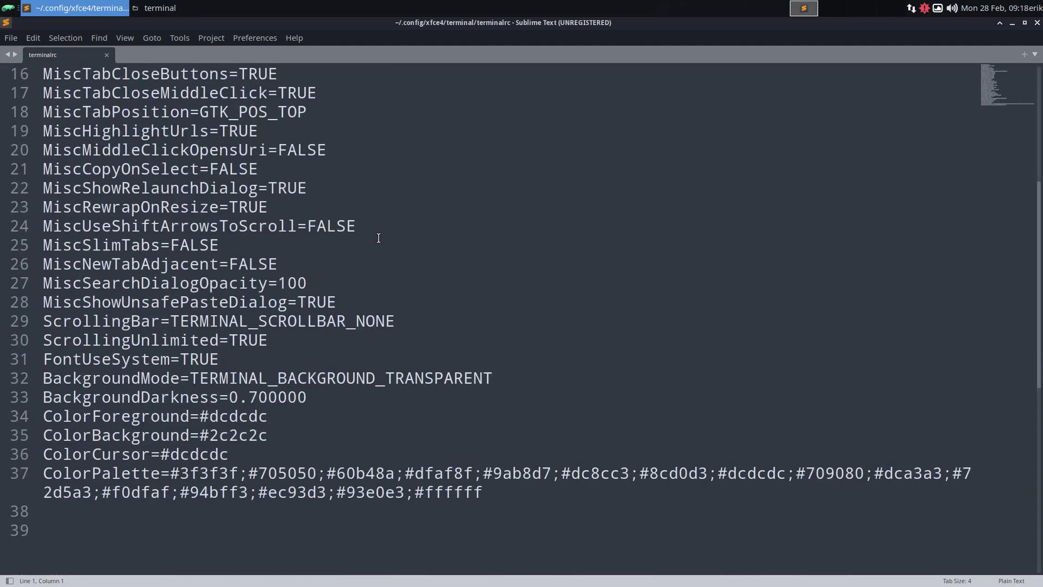
{"action": "scroll", "coordinate": [378, 238], "scroll_direction": "down", "scroll_amount": 10, "text": "ctrl"}
{"action": "scroll", "coordinate": [378, 238], "scroll_direction": "up", "scroll_amount": 10, "text": "ctrl"}
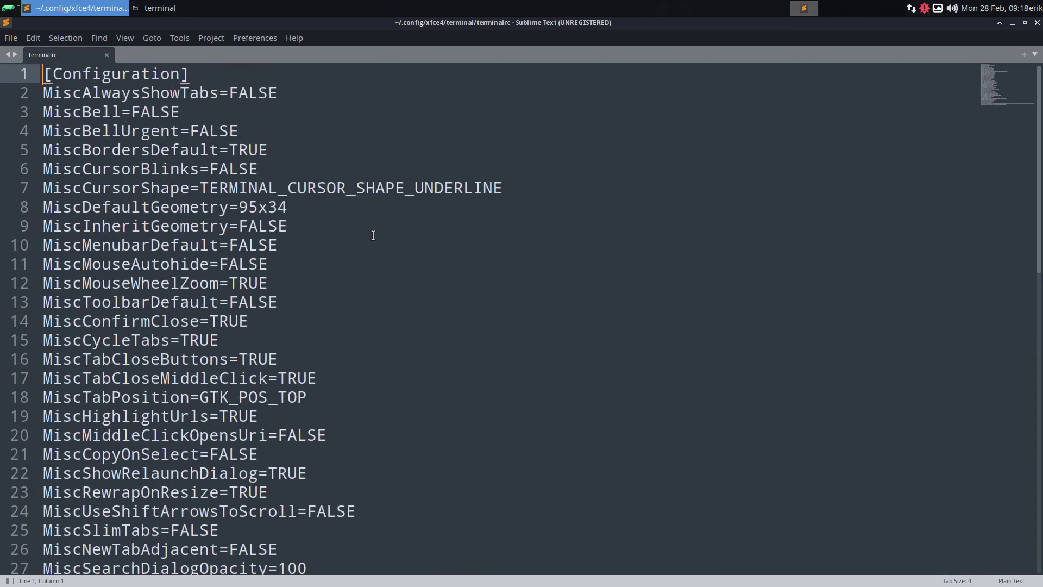
{"action": "left_click_drag", "start_coordinate": [300, 207], "coordinate": [239, 207]}
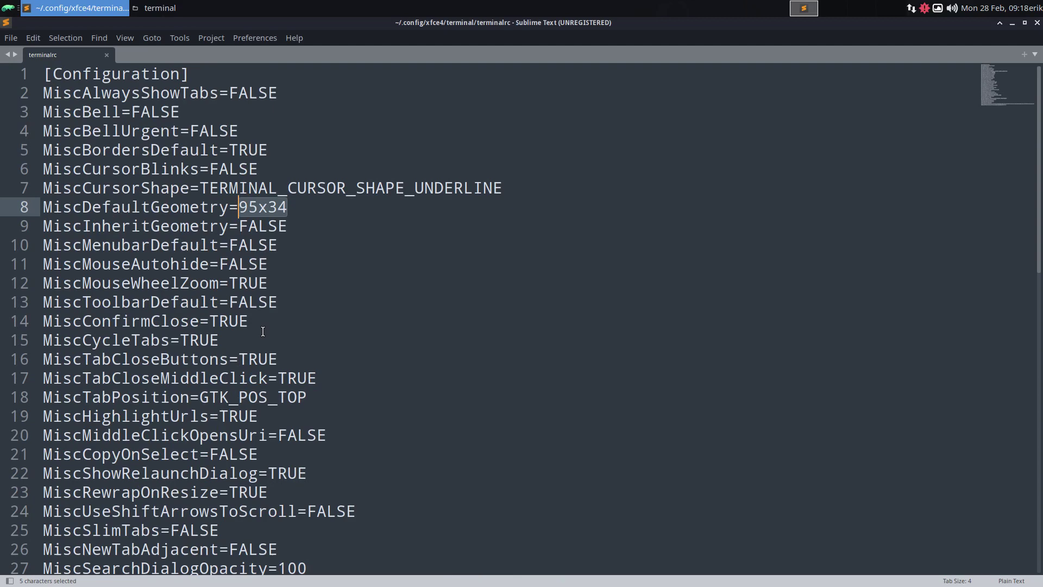
Step: Run the udpate alias with sudo and confirm upgrading python-pyparsing to 3.0.1-1
{"action": "scroll", "coordinate": [263, 331], "scroll_direction": "down", "scroll_amount": 12}
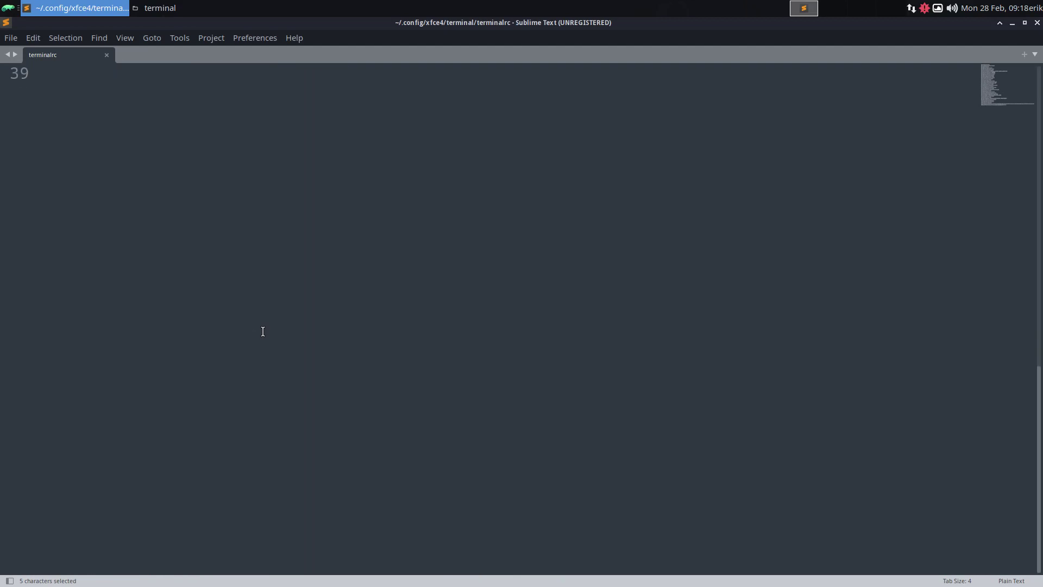
{"action": "scroll", "coordinate": [263, 331], "scroll_direction": "up", "scroll_amount": 4}
{"action": "key", "text": "ctrl+alt+t"}
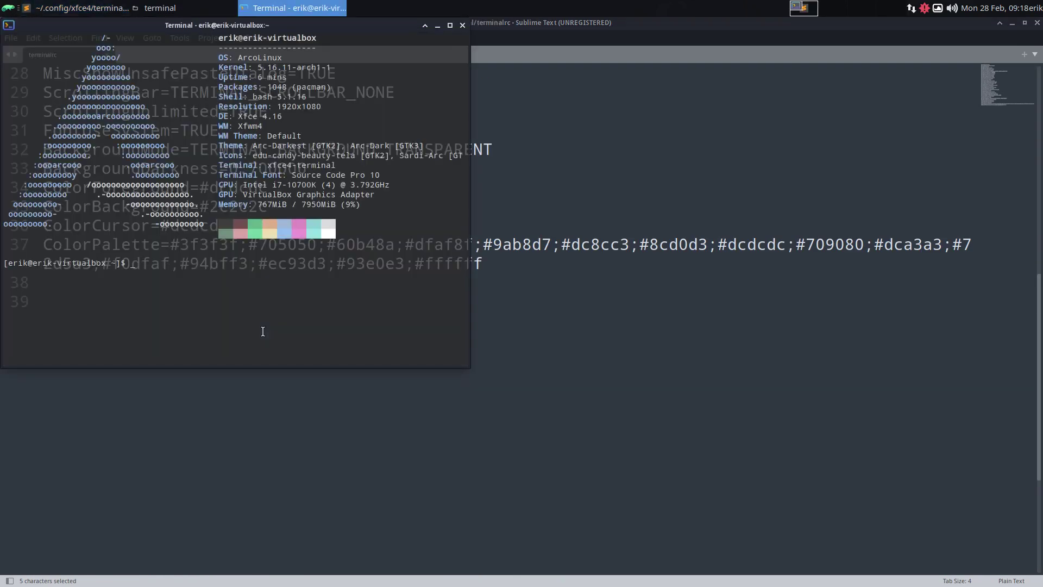
{"action": "type", "text": "udpate"}
{"action": "key", "text": "Return"}
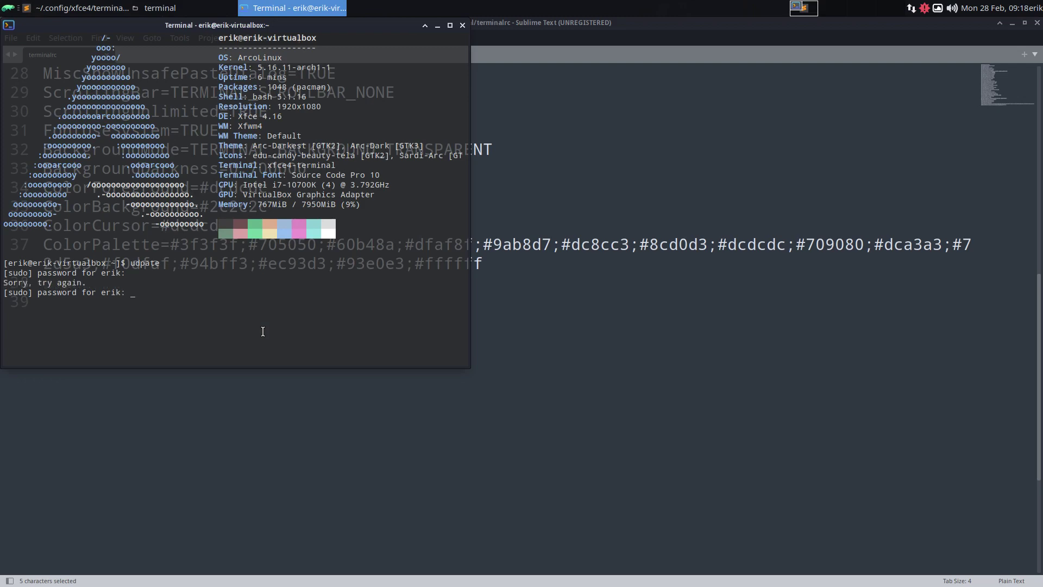
{"action": "key", "text": "Return"}
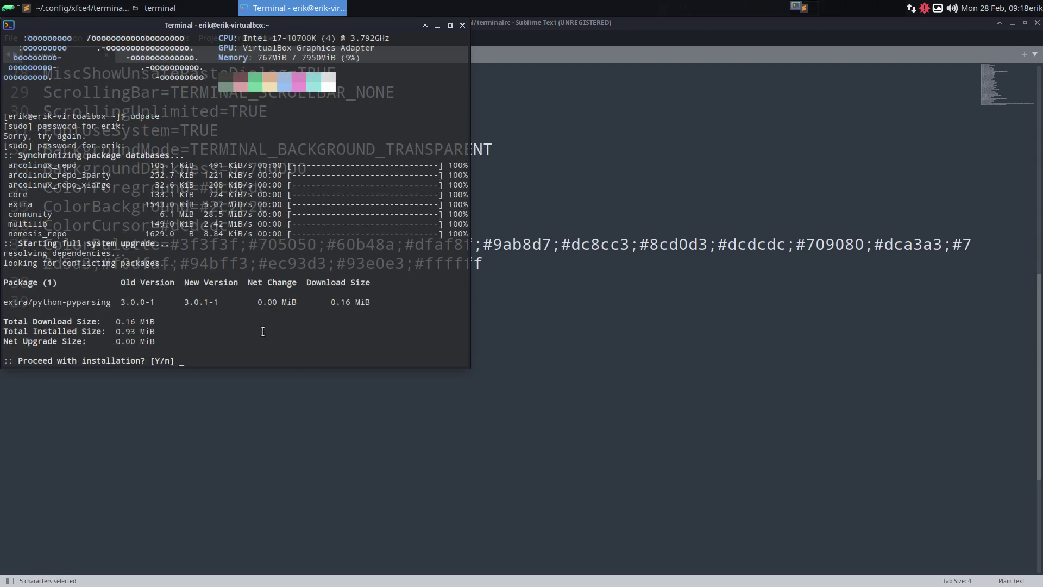
{"action": "key", "text": "Return"}
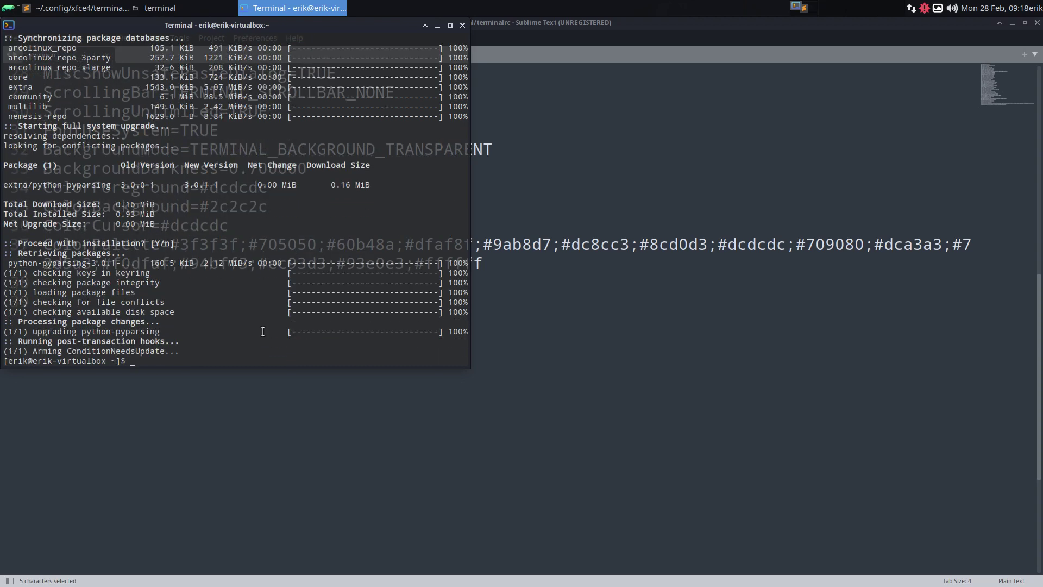
{"action": "scroll", "coordinate": [262, 332], "scroll_direction": "up", "scroll_amount": 6}
{"action": "scroll", "coordinate": [263, 331], "scroll_direction": "down", "scroll_amount": 6}
{"action": "scroll", "coordinate": [454, 36], "scroll_direction": "up", "scroll_amount": 2}
Step: Close the terminal and Sublime Text, and shift the Thunar window left
{"action": "left_click", "coordinate": [462, 25]}
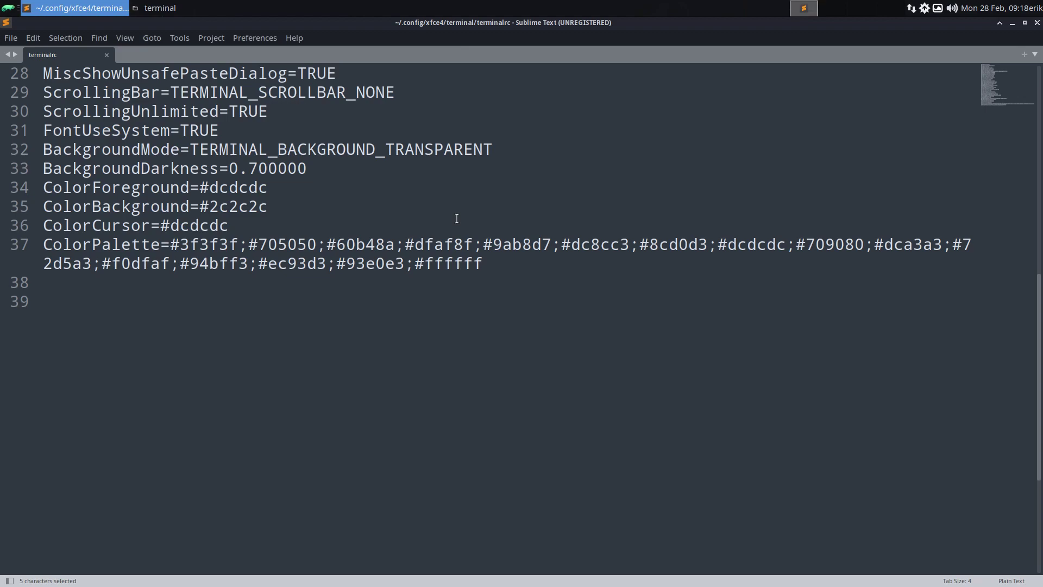
{"action": "left_click", "coordinate": [1036, 23]}
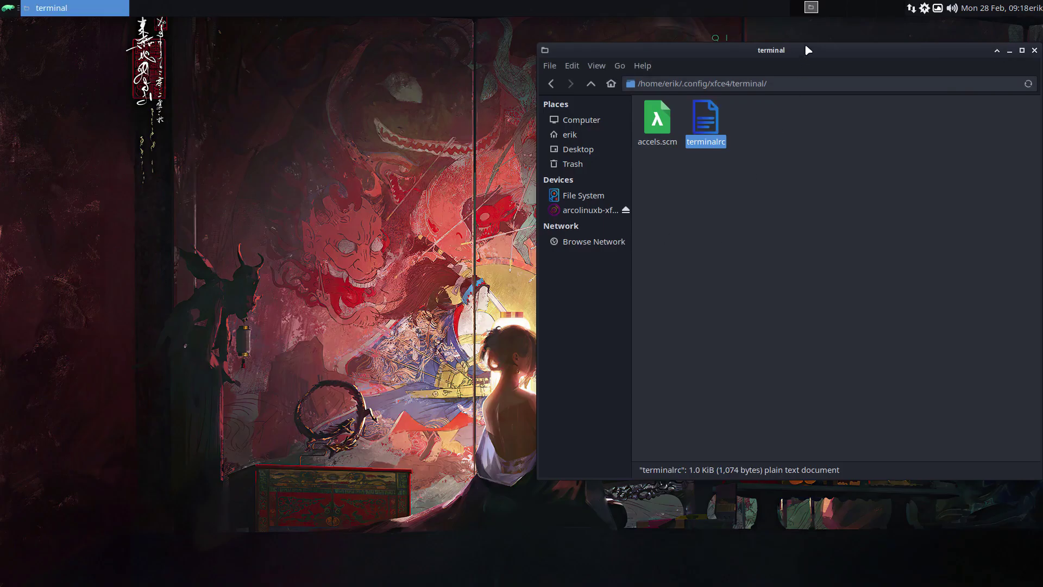
{"action": "left_click_drag", "start_coordinate": [807, 49], "coordinate": [732, 52]}
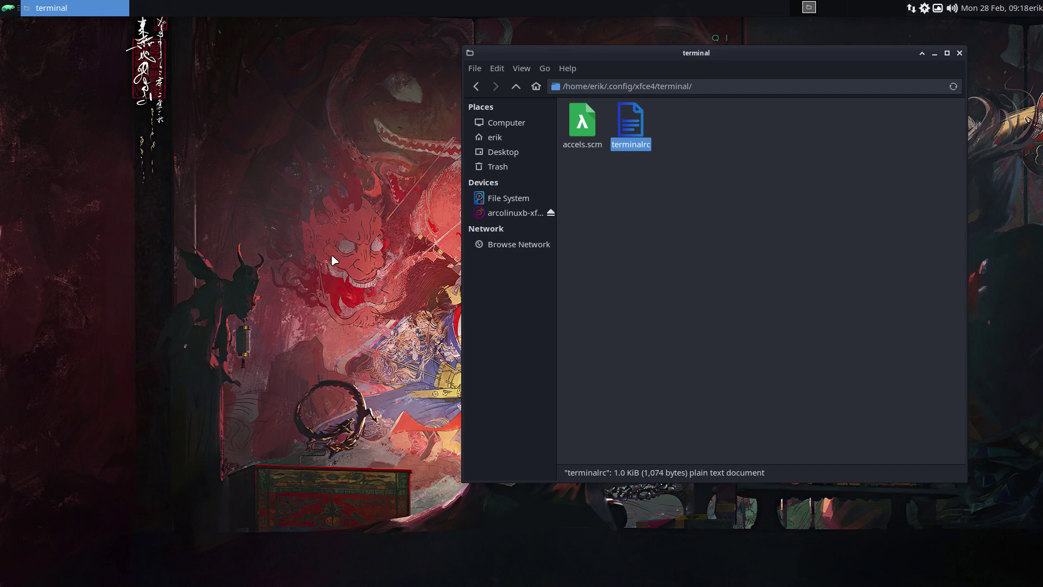
Step: View accels.scm in Sublime Text, then close it and deselect the file
{"action": "left_click", "coordinate": [585, 129]}
{"action": "double_click", "coordinate": [586, 128]}
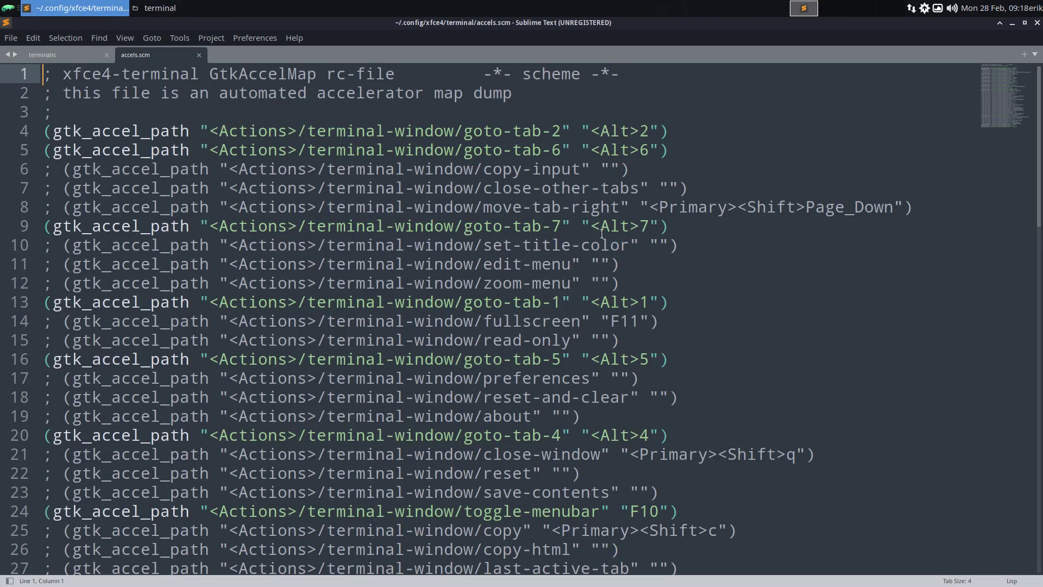
{"action": "scroll", "coordinate": [602, 234], "scroll_direction": "down", "scroll_amount": 10}
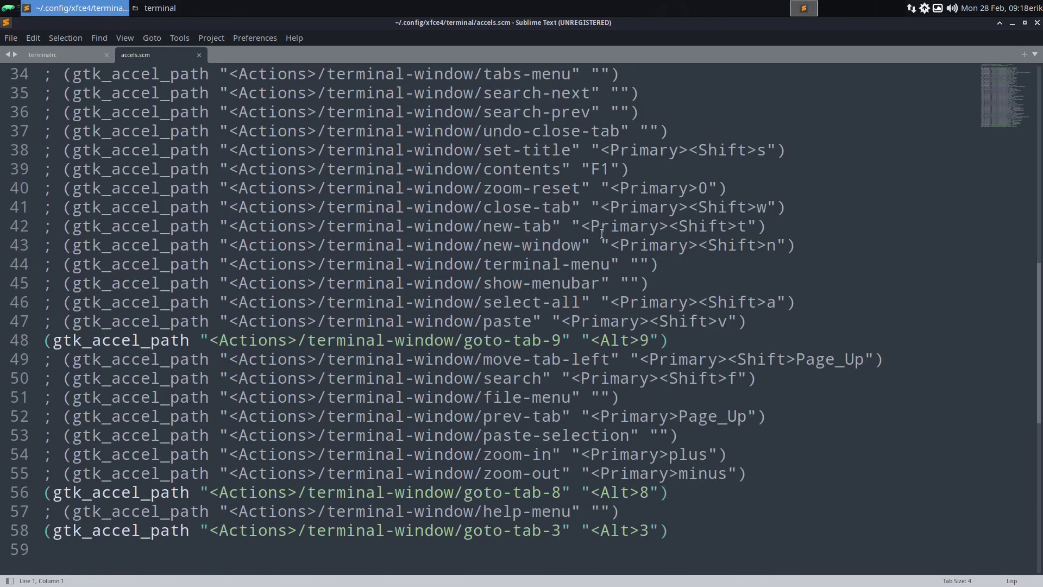
{"action": "left_click", "coordinate": [1037, 23]}
{"action": "left_click", "coordinate": [632, 238]}
{"action": "left_click", "coordinate": [245, 237]}
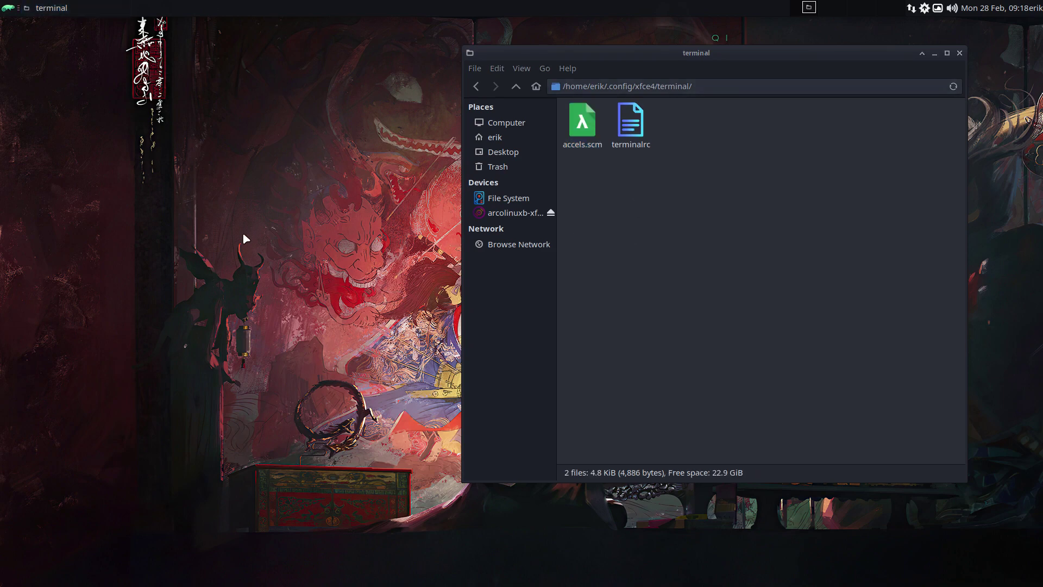
Step: Start a guest file-manager session for the Xfce VM using the guest user's credentials
{"action": "key", "text": "Control_R+f"}
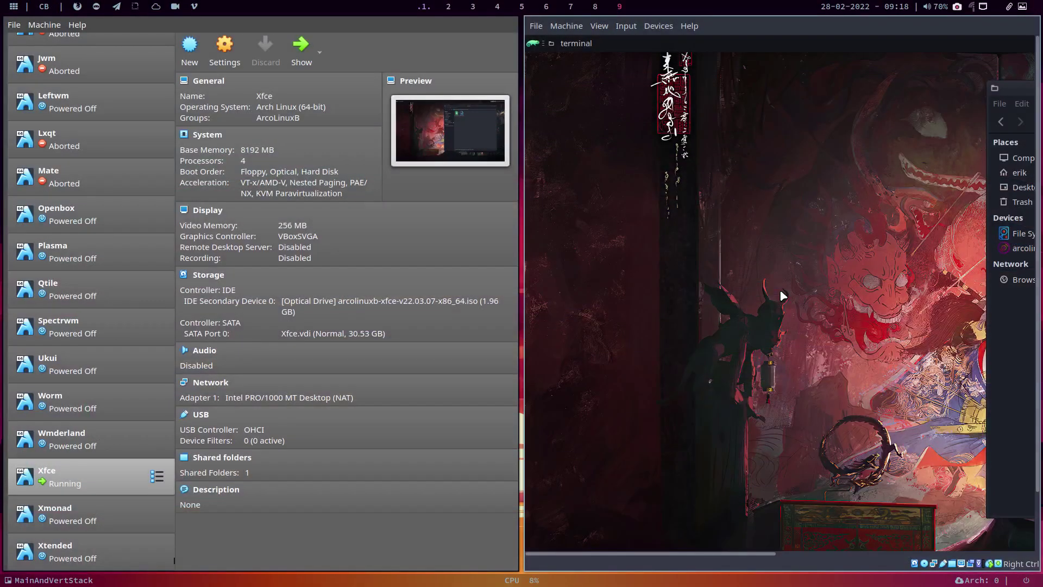
{"action": "left_click", "coordinate": [566, 26]}
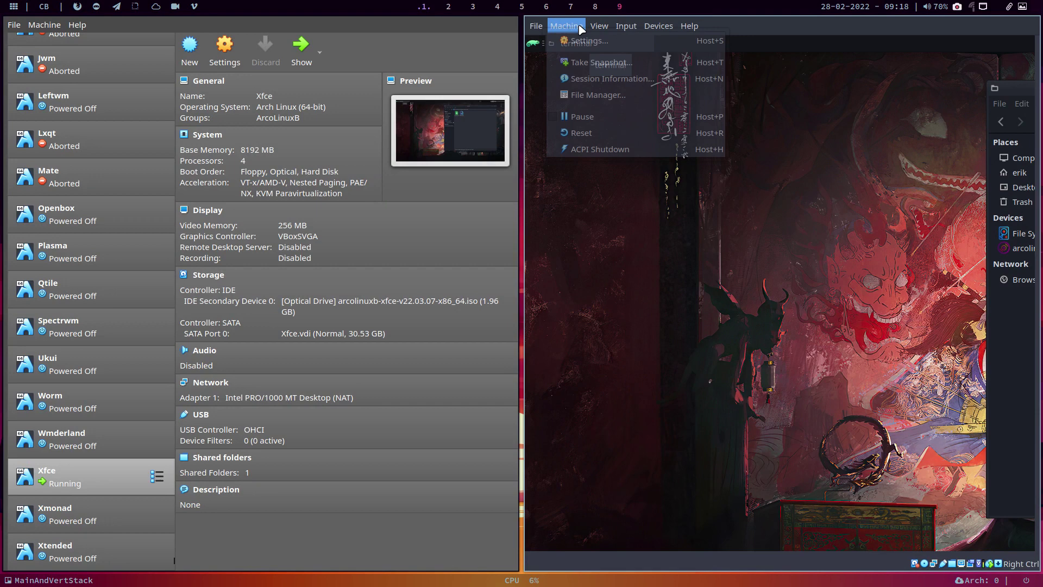
{"action": "left_click", "coordinate": [595, 95]}
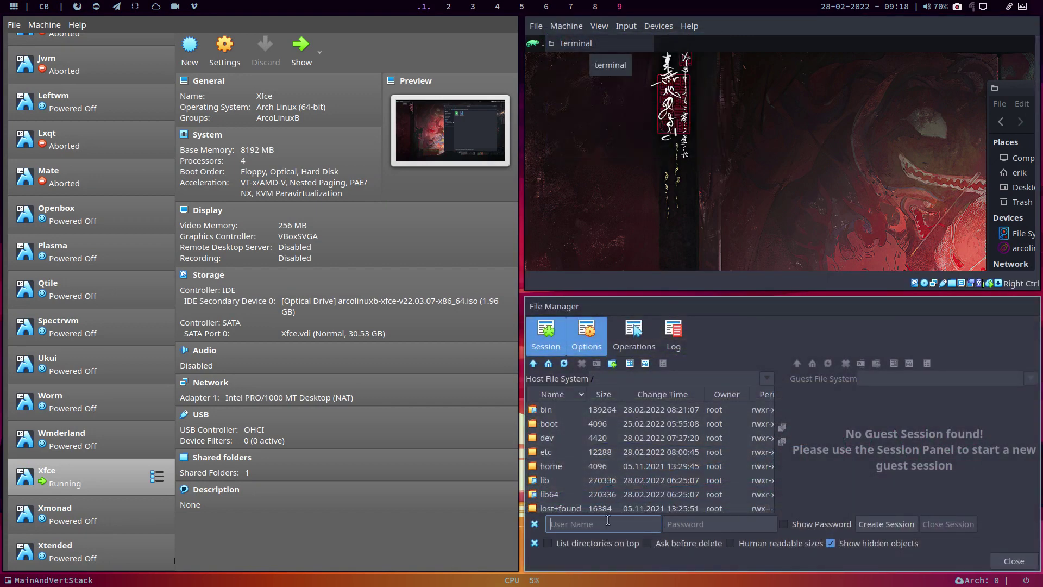
{"action": "key", "text": "Tab"}
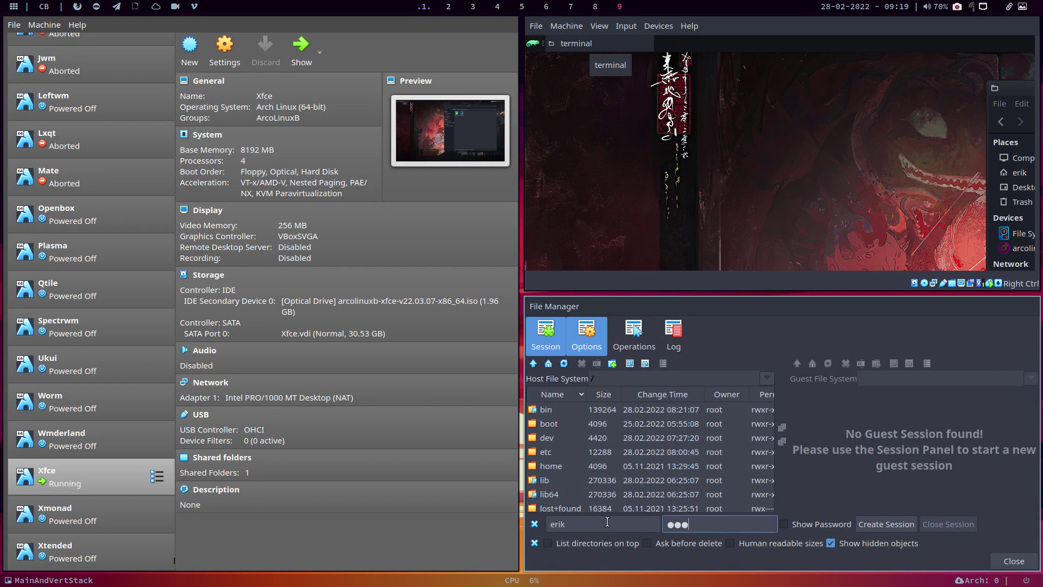
{"action": "key", "text": "Return"}
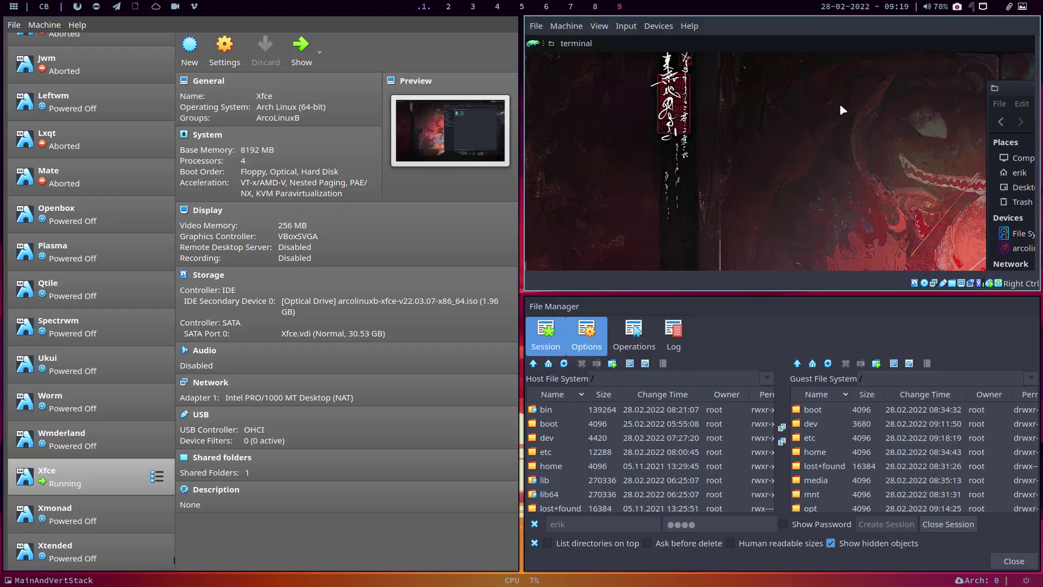
Step: Paste a copy of terminalrc onto the guest's Desktop
{"action": "key", "text": "Control_R+f"}
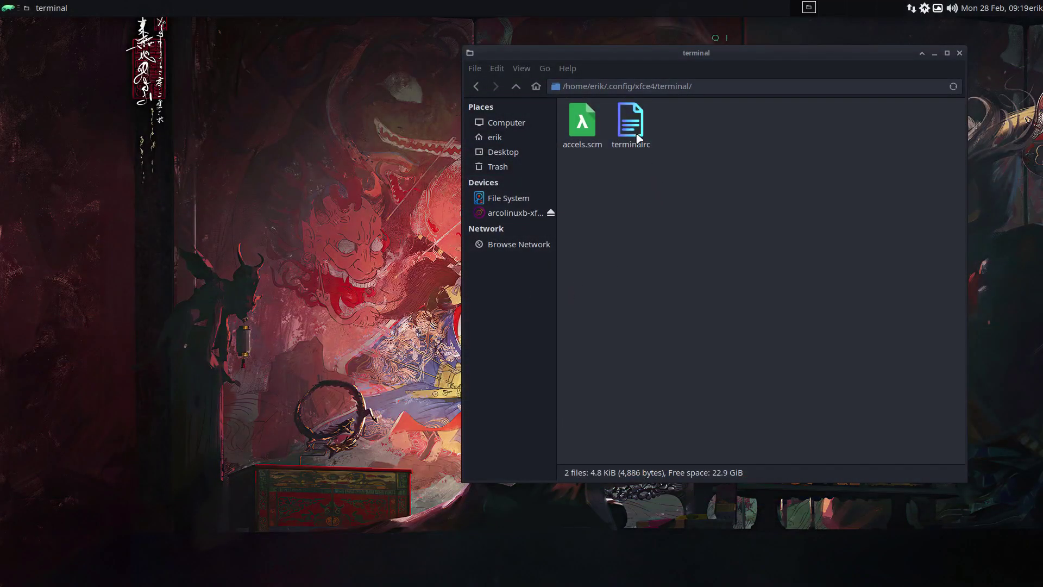
{"action": "left_click", "coordinate": [631, 122]}
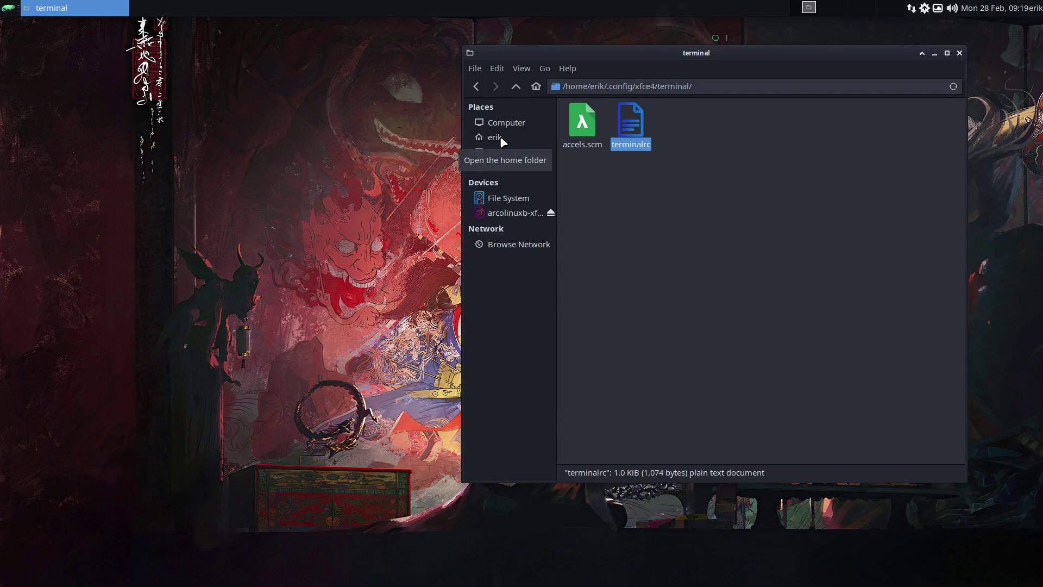
{"action": "left_click", "coordinate": [508, 153]}
{"action": "key", "text": "ctrl+v"}
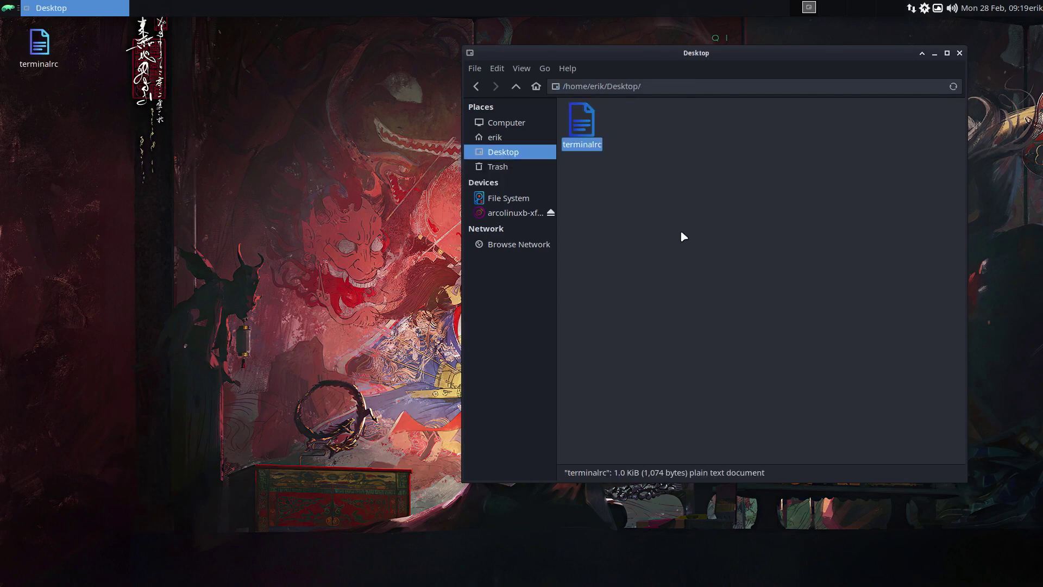
{"action": "key", "text": "Control_R+f"}
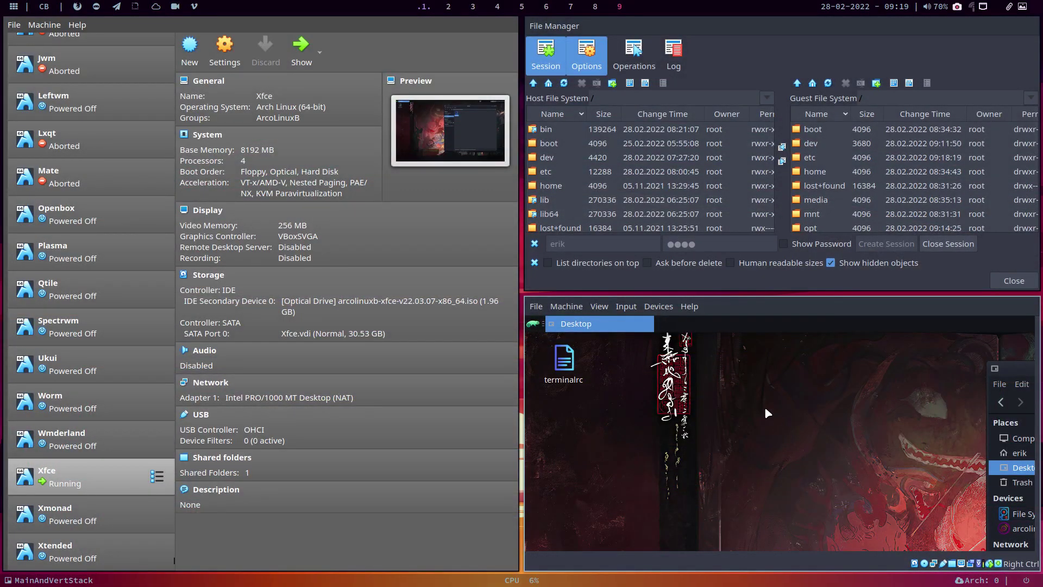
Step: Browse the guest pane to its Desktop and select terminalrc
{"action": "double_click", "coordinate": [841, 172]}
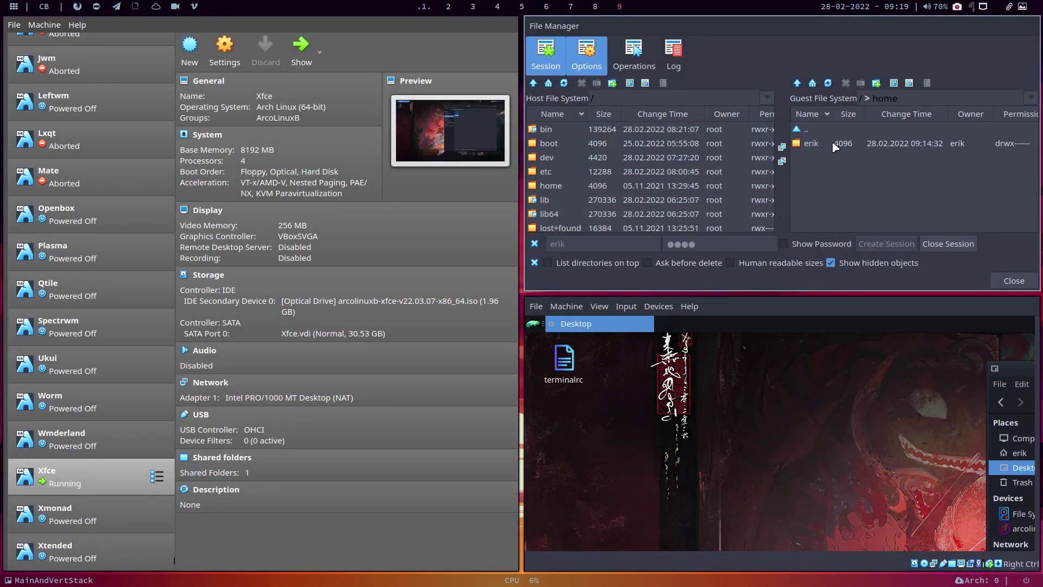
{"action": "double_click", "coordinate": [835, 145]}
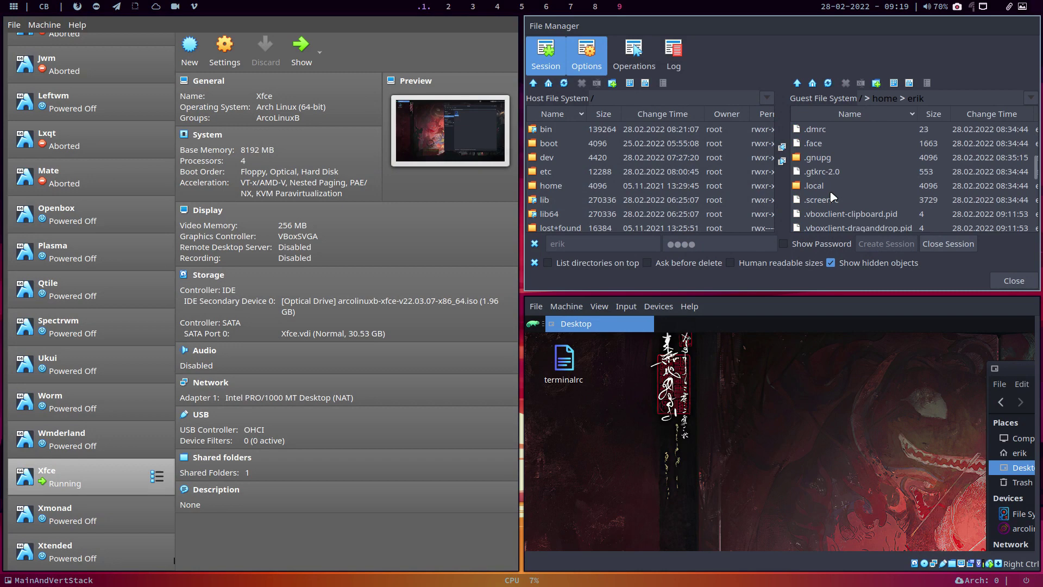
{"action": "scroll", "coordinate": [832, 196], "scroll_direction": "down", "scroll_amount": 4}
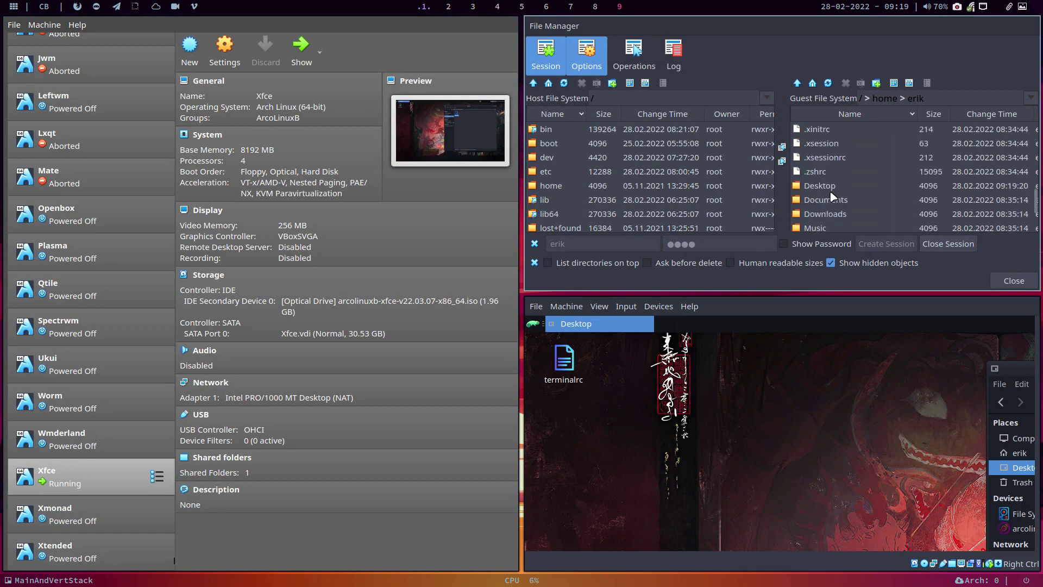
{"action": "double_click", "coordinate": [830, 169]}
{"action": "left_click", "coordinate": [830, 144]}
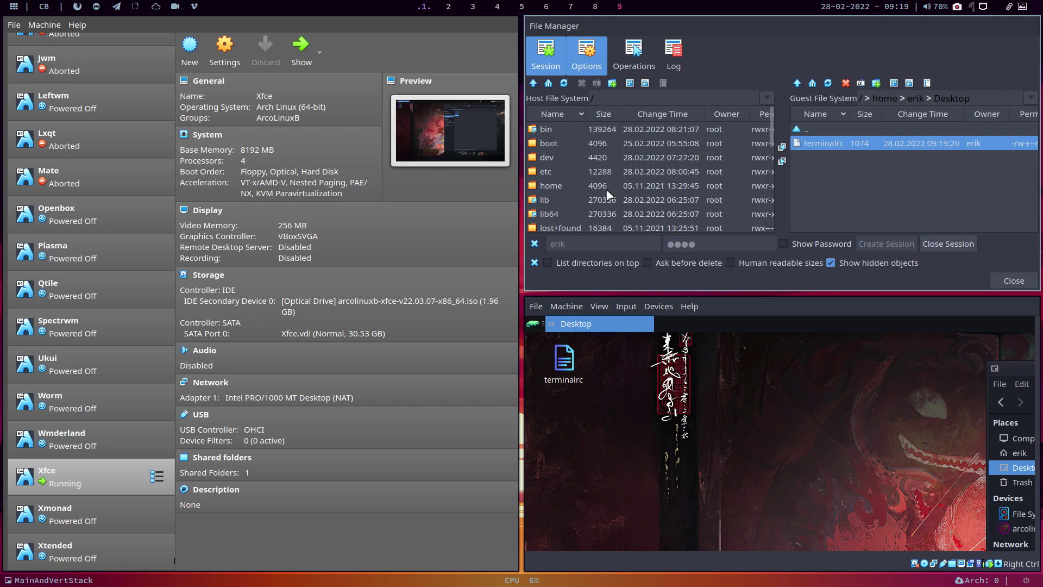
{"action": "scroll", "coordinate": [581, 191], "scroll_direction": "down", "scroll_amount": 3}
{"action": "scroll", "coordinate": [581, 191], "scroll_direction": "up", "scroll_amount": 3}
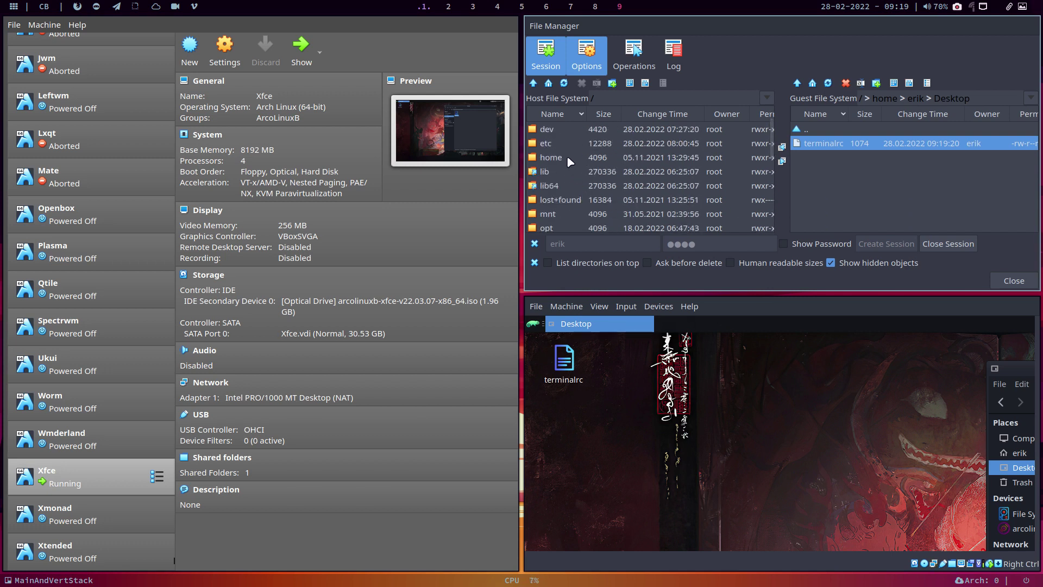
Step: Open the host pane's Desktop folder and copy terminalrc across to it
{"action": "double_click", "coordinate": [566, 157]}
{"action": "double_click", "coordinate": [565, 143]}
{"action": "scroll", "coordinate": [573, 177], "scroll_direction": "down", "scroll_amount": 8}
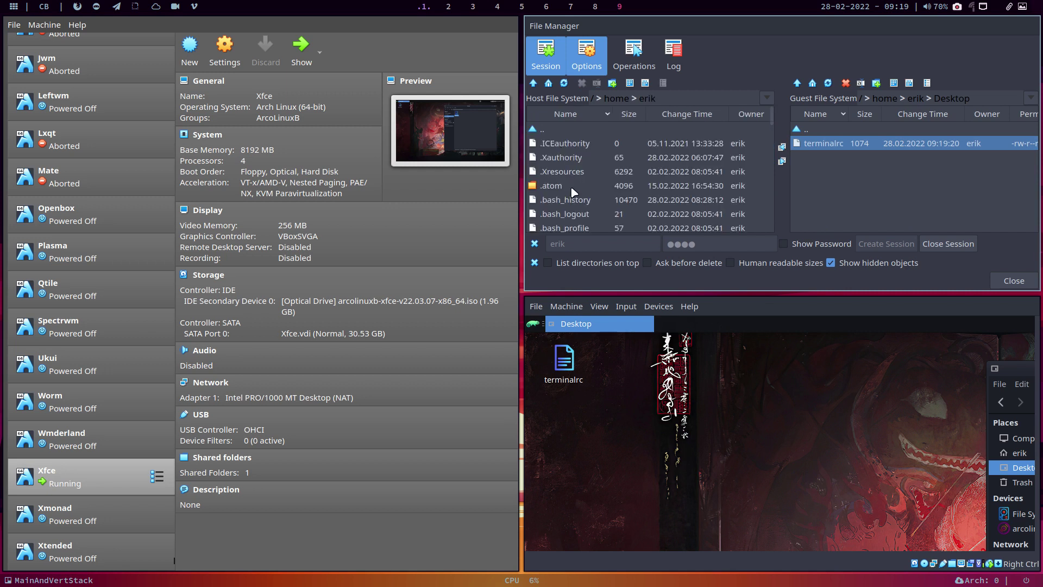
{"action": "scroll", "coordinate": [572, 187], "scroll_direction": "down", "scroll_amount": 5}
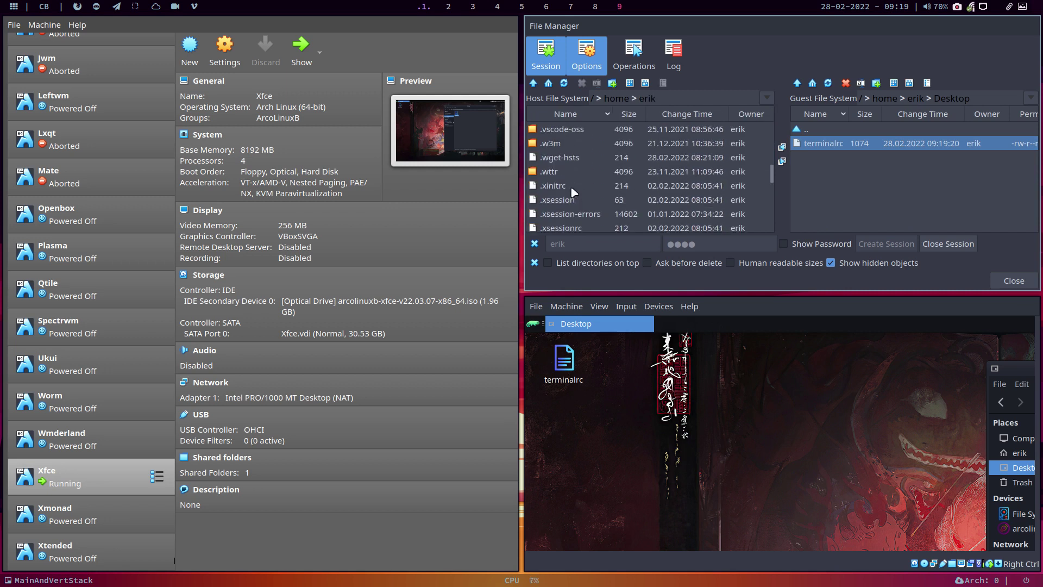
{"action": "left_click", "coordinate": [571, 171]}
{"action": "double_click", "coordinate": [572, 172]}
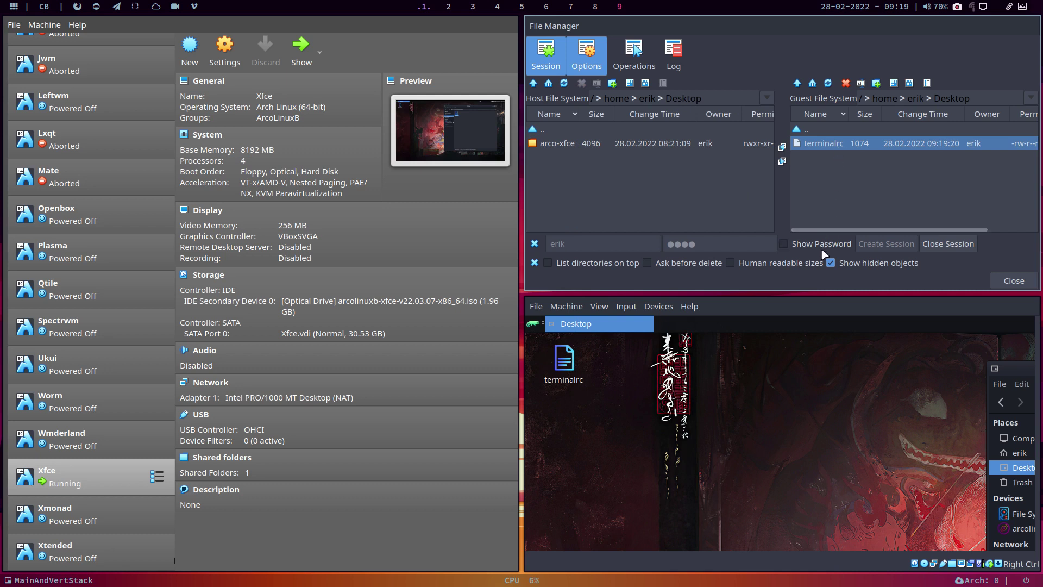
{"action": "left_click", "coordinate": [782, 147]}
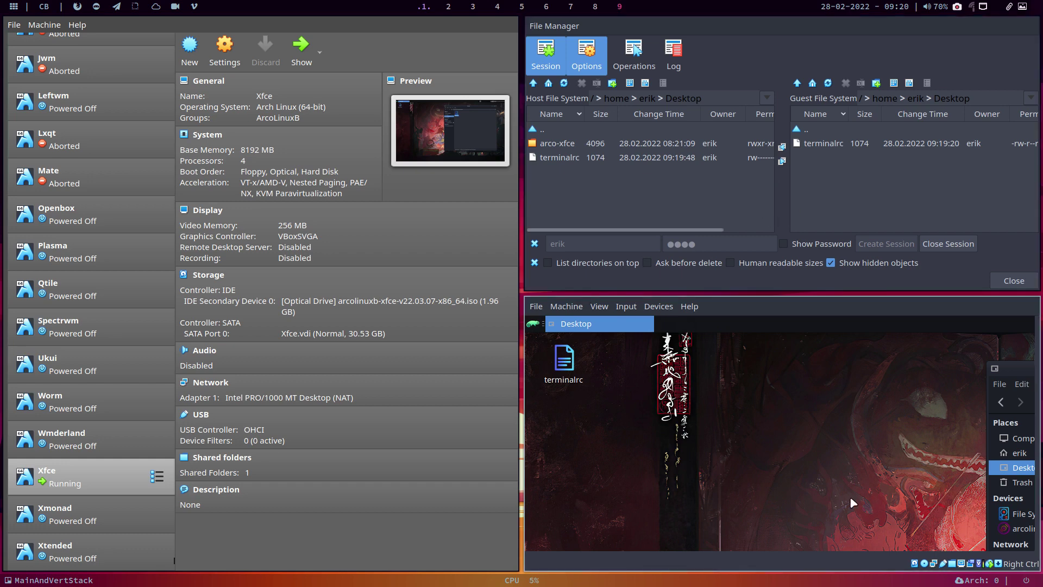
Step: On the second workspace, open a home file manager and select terminalrc on the Desktop
{"action": "left_click", "coordinate": [448, 7]}
{"action": "key", "text": "super+shift+Return"}
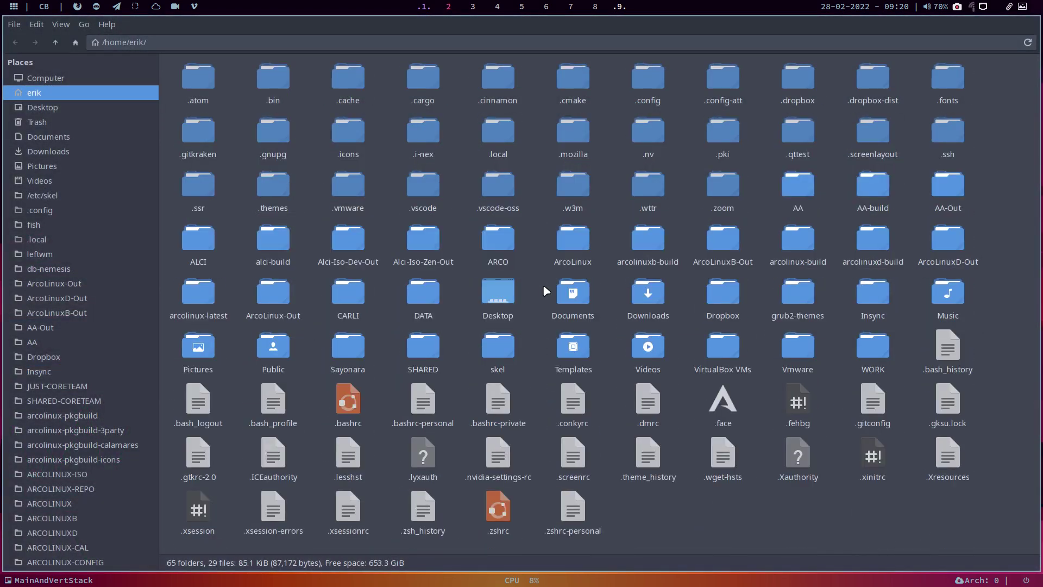
{"action": "key", "text": "ctrl+h"}
{"action": "left_click", "coordinate": [71, 109]}
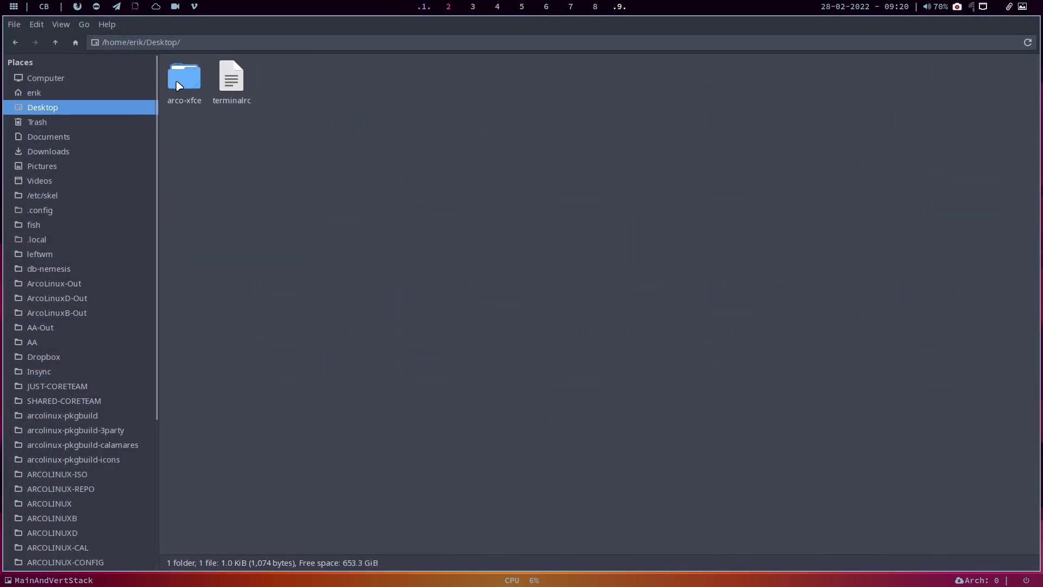
{"action": "left_click", "coordinate": [234, 99]}
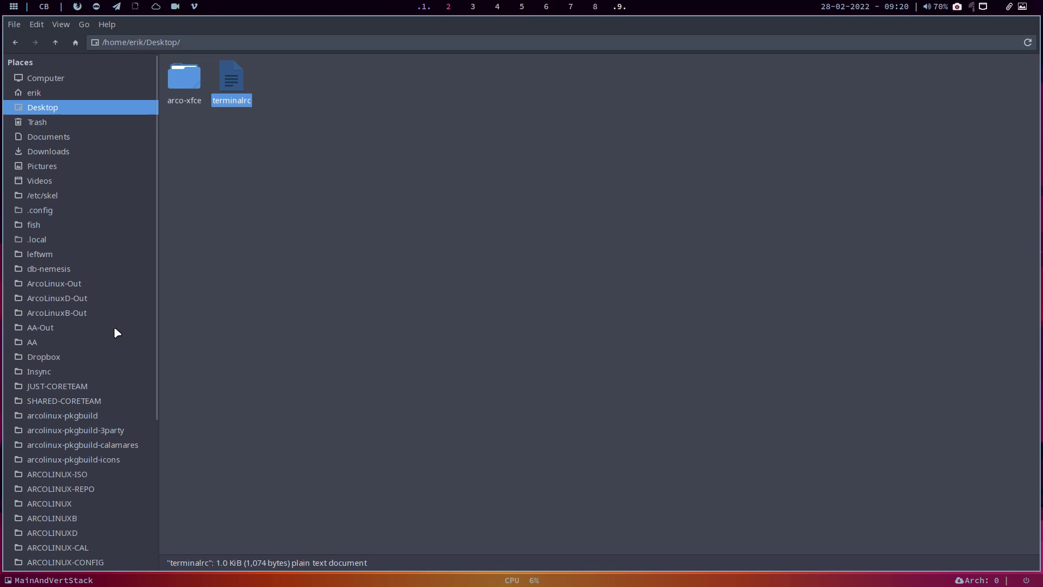
{"action": "scroll", "coordinate": [115, 329], "scroll_direction": "down", "scroll_amount": 5}
Step: Browse DATA to edu-xfce/etc/skel/.config/xfce4 in Thunar
{"action": "left_click", "coordinate": [63, 485]}
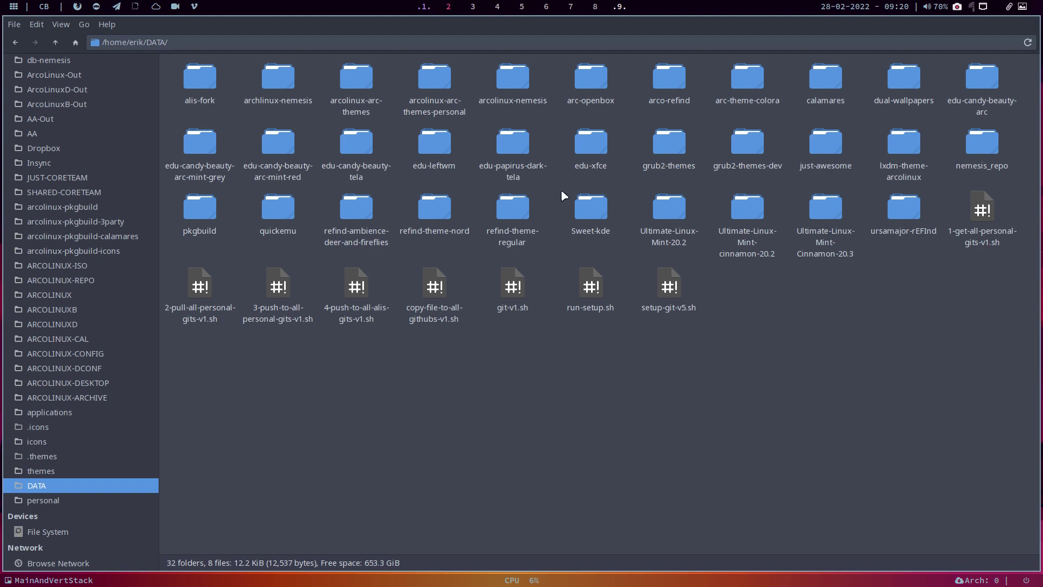
{"action": "double_click", "coordinate": [591, 142]}
{"action": "double_click", "coordinate": [191, 97]}
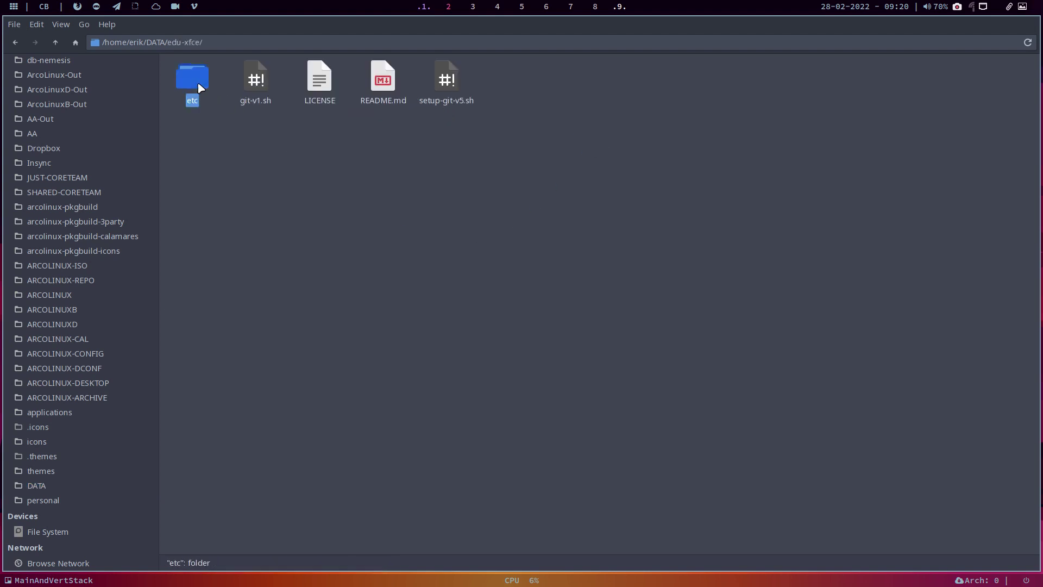
{"action": "double_click", "coordinate": [180, 84]}
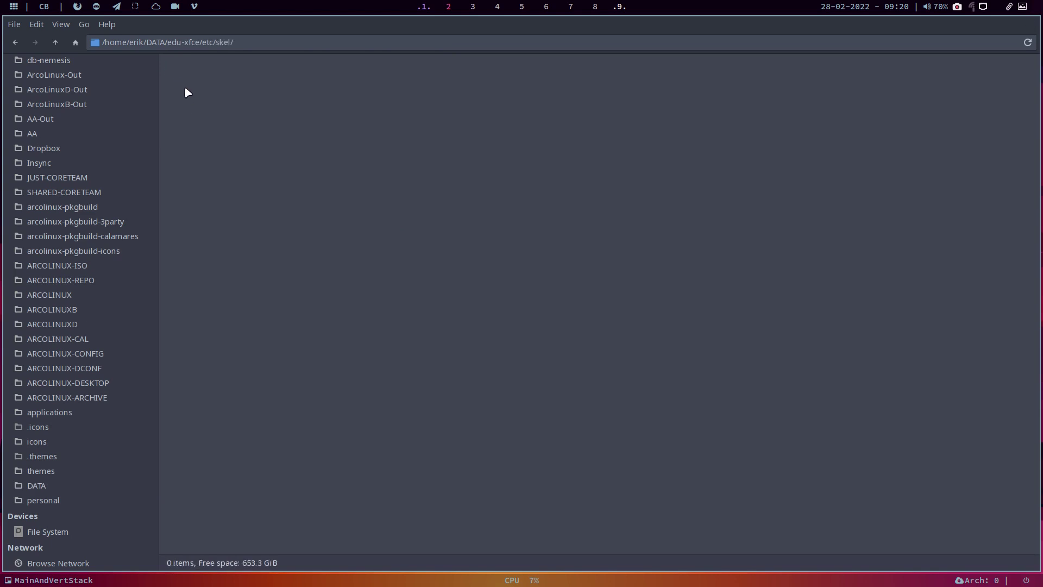
{"action": "double_click", "coordinate": [186, 90]}
{"action": "double_click", "coordinate": [224, 84]}
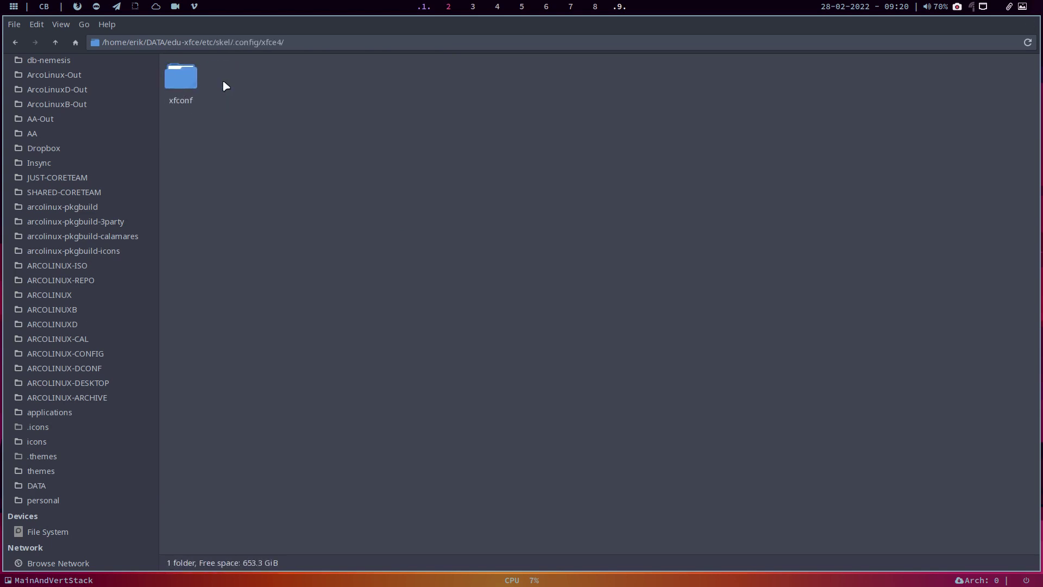
{"action": "double_click", "coordinate": [181, 79]}
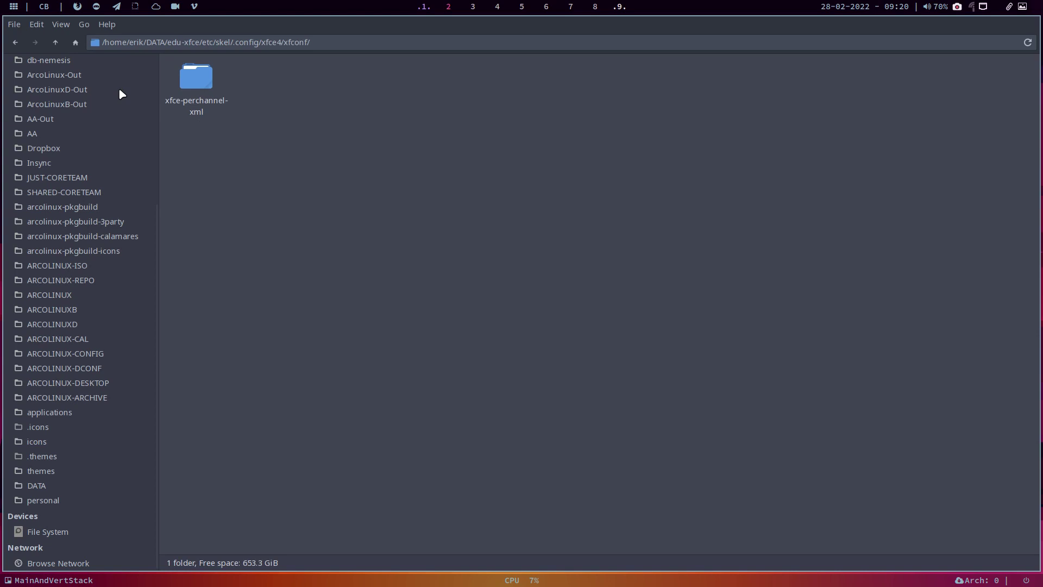
Step: Paste terminalrc into the repo's xfce4 folder and open a second Thunar window
{"action": "left_click", "coordinate": [55, 42]}
{"action": "left_click", "coordinate": [293, 189]}
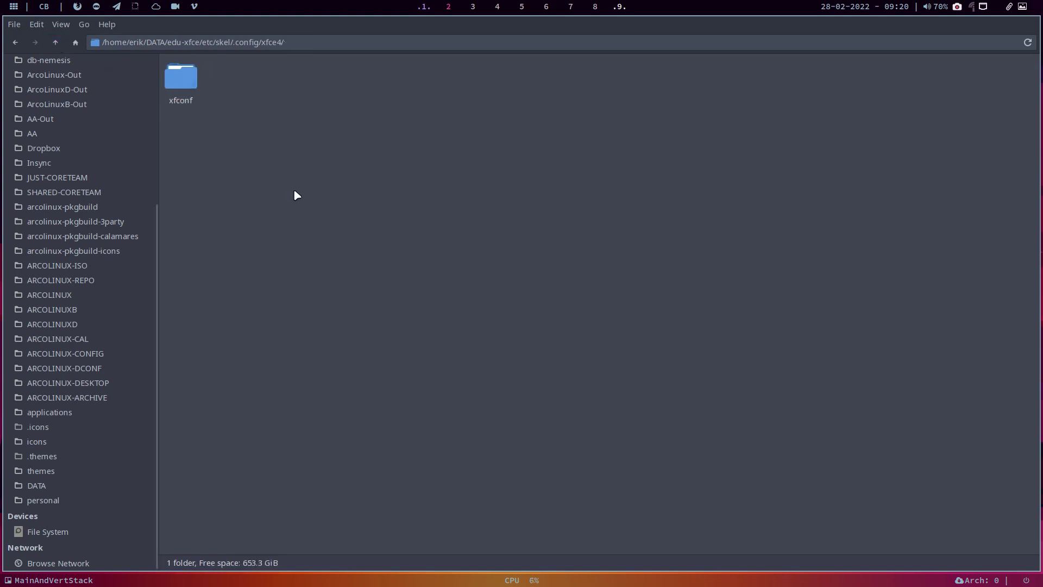
{"action": "key", "text": "ctrl+v"}
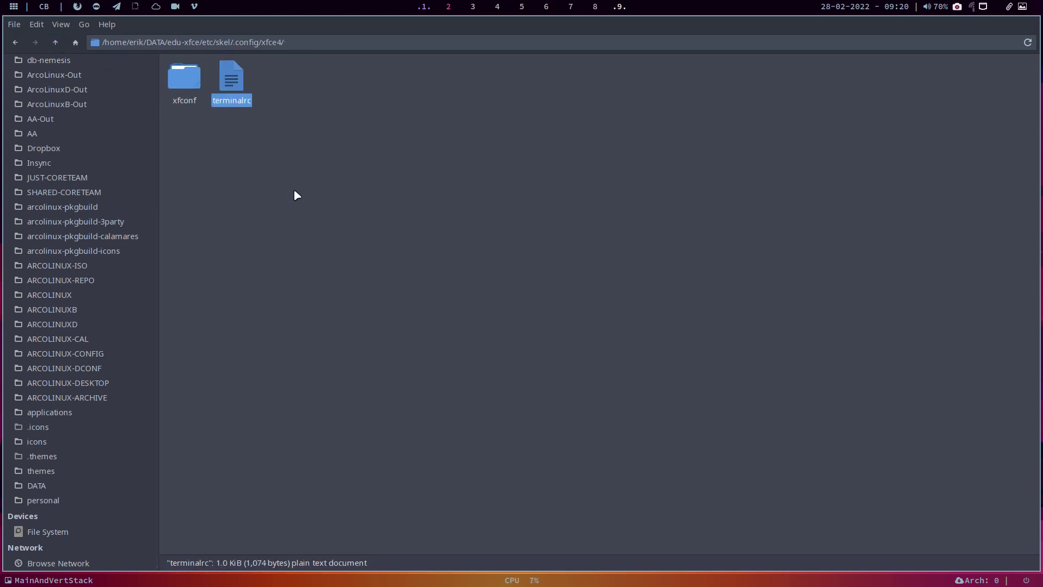
{"action": "key", "text": "super+shift+Return"}
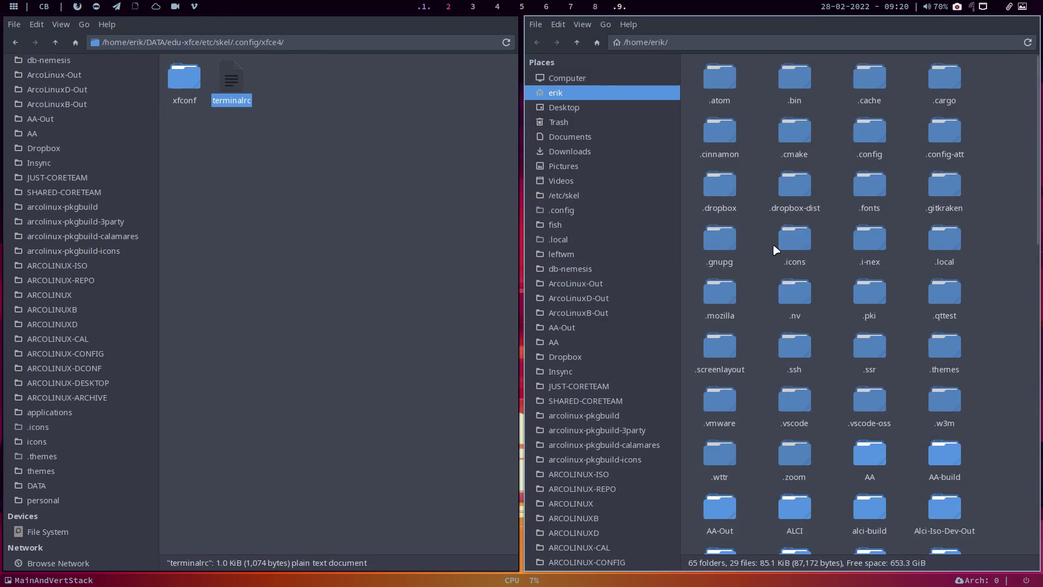
Step: In the second window, inspect ~/.config/xfce4/terminal, then return to ~/.config/xfce4
{"action": "double_click", "coordinate": [881, 139]}
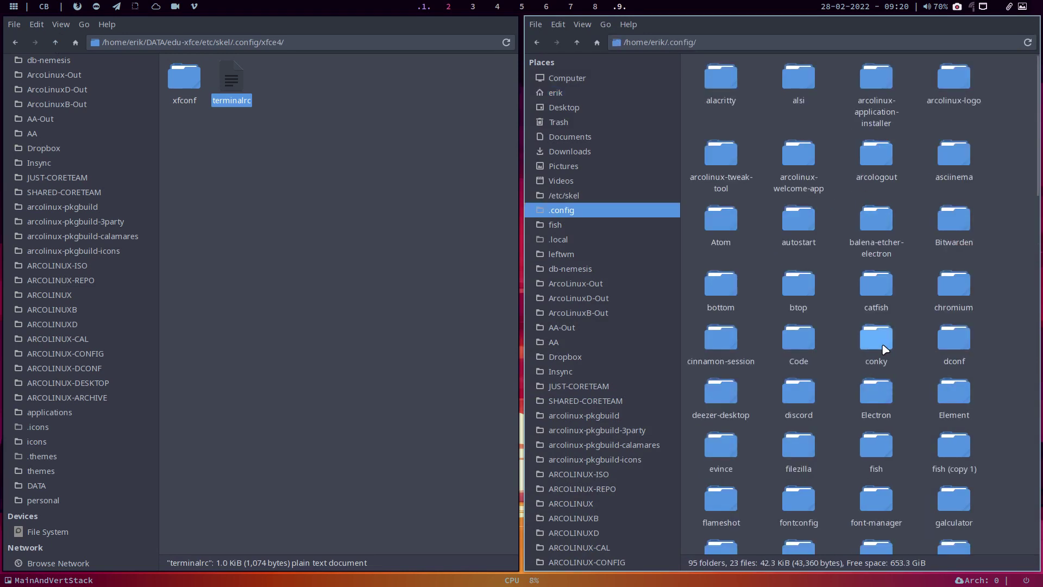
{"action": "scroll", "coordinate": [877, 343], "scroll_direction": "down", "scroll_amount": 10}
{"action": "double_click", "coordinate": [796, 413]}
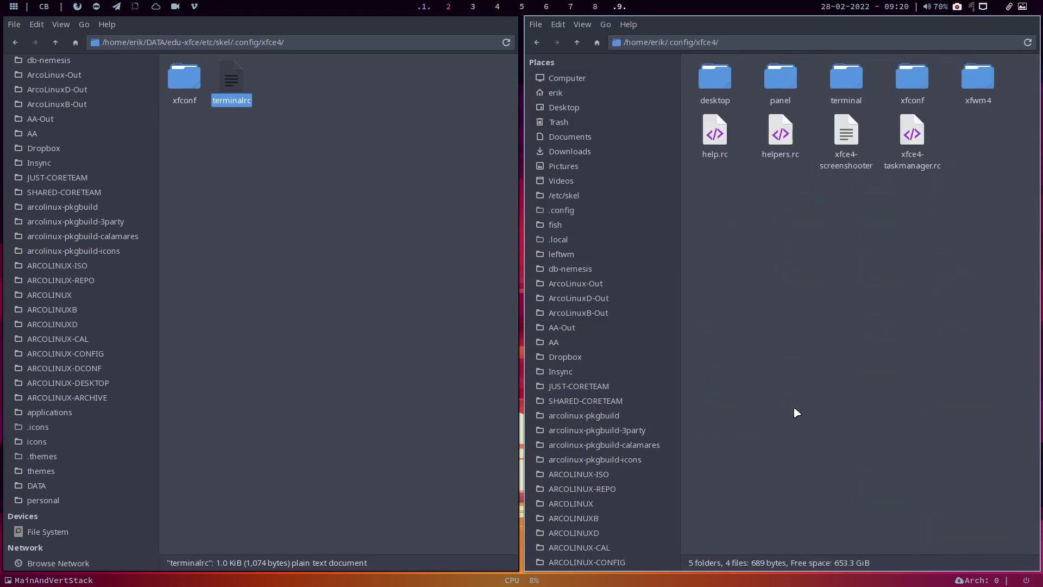
{"action": "double_click", "coordinate": [846, 80]}
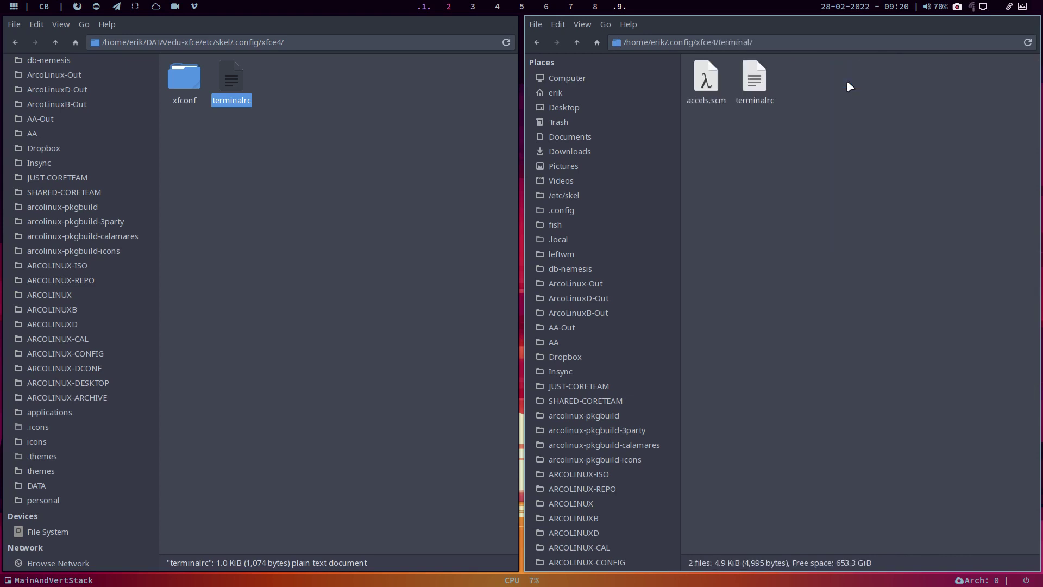
{"action": "left_click", "coordinate": [577, 43]}
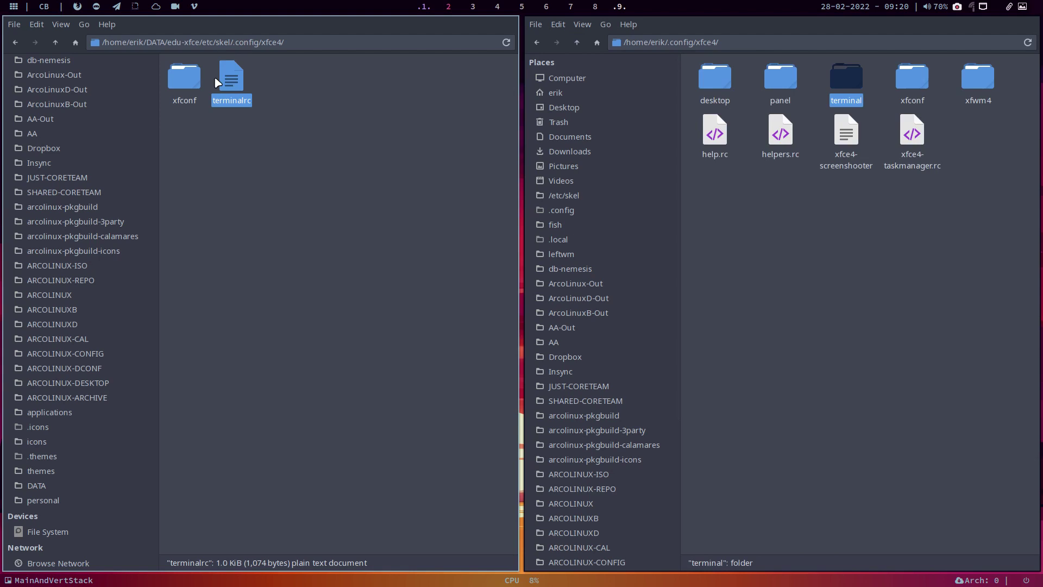
Step: Go back to the repo's xfce4 folder and begin creating a new folder there
{"action": "left_click", "coordinate": [56, 43]}
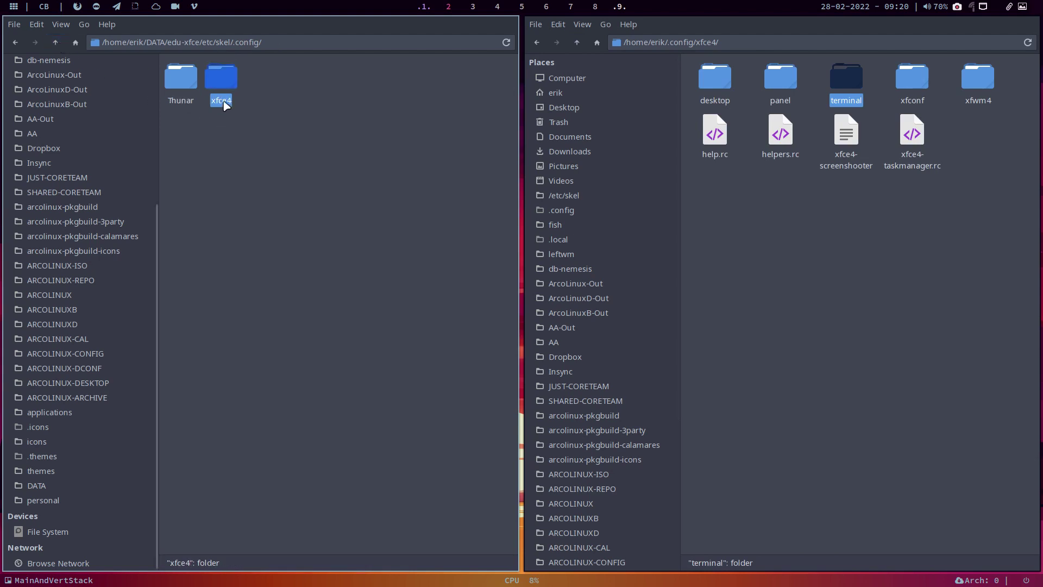
{"action": "double_click", "coordinate": [231, 86]}
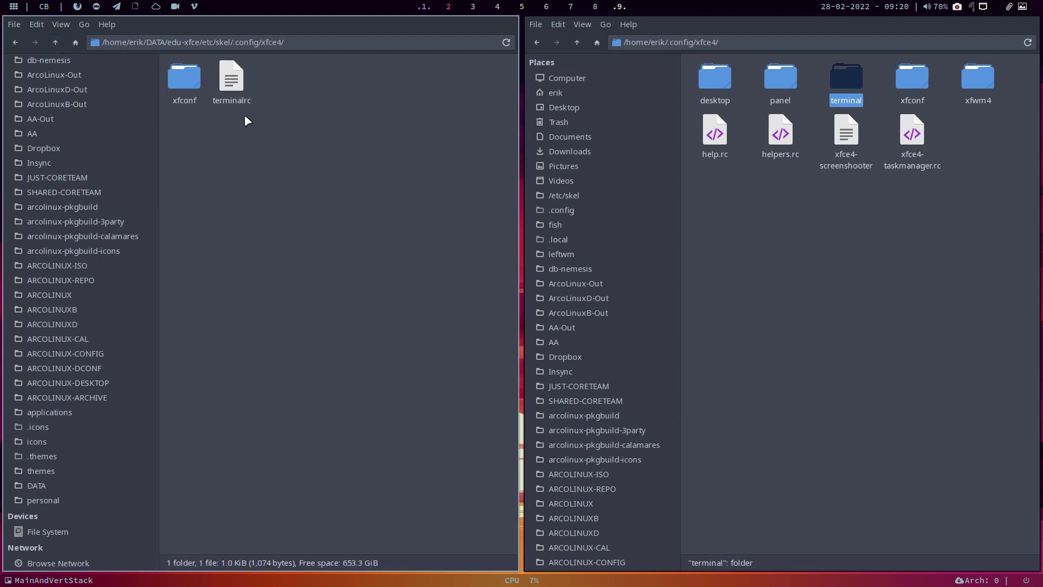
{"action": "right_click", "coordinate": [335, 82]}
{"action": "left_click", "coordinate": [375, 90]}
Step: Name the new folder 'terminal' and move terminalrc into it
{"action": "type", "text": "terminal"}
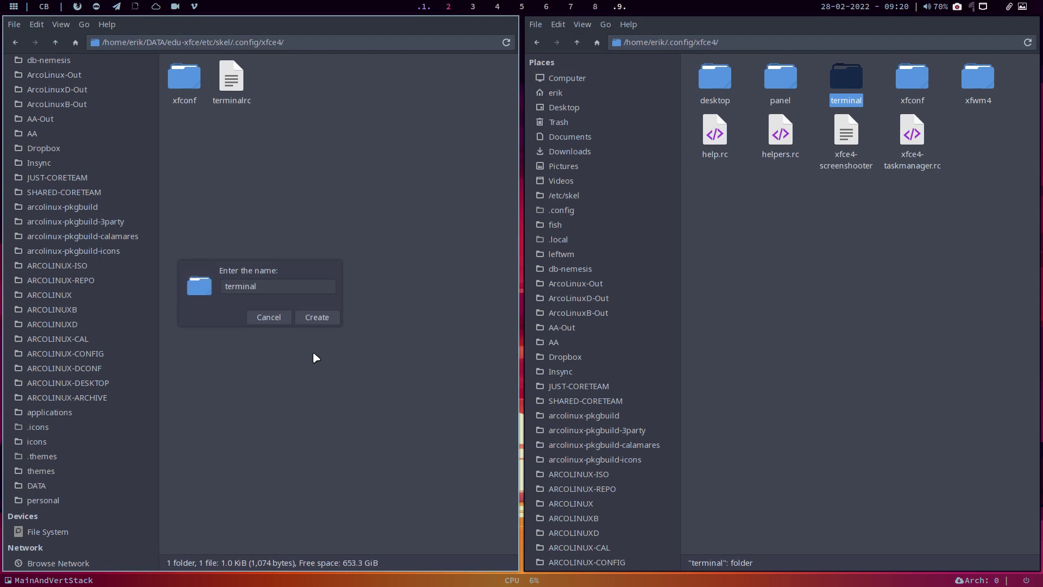
{"action": "key", "text": "Return"}
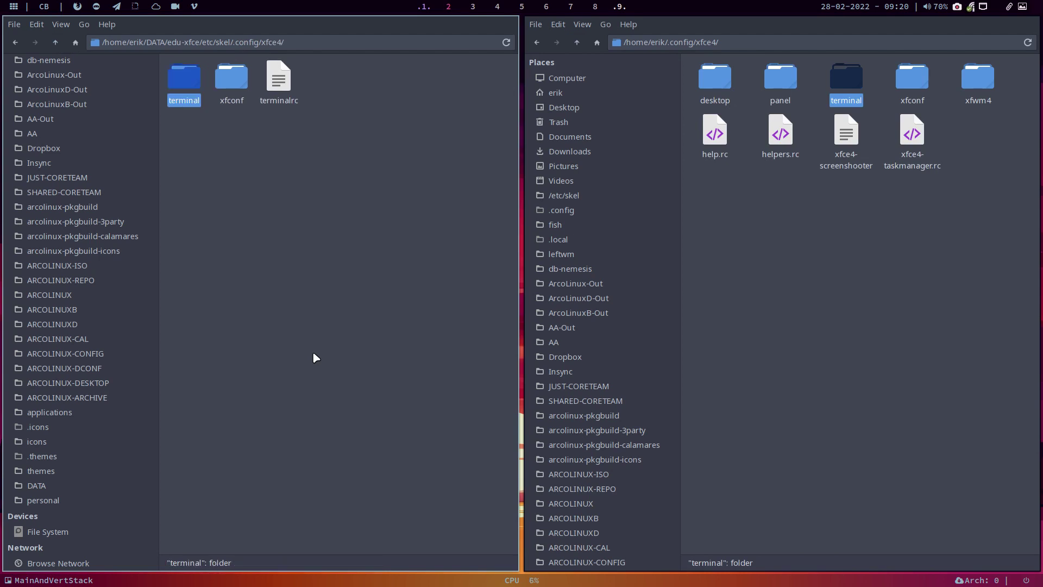
{"action": "left_click_drag", "start_coordinate": [279, 82], "coordinate": [184, 83]}
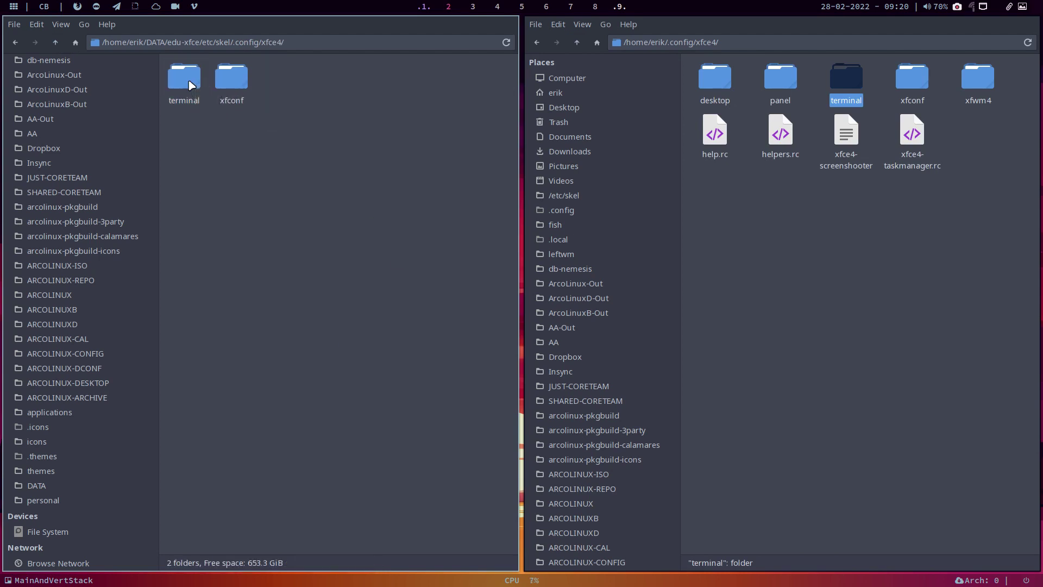
Step: Copy from the home terminalrc in Sublime Text, then close the editor and second Thunar window
{"action": "left_click", "coordinate": [798, 213]}
{"action": "double_click", "coordinate": [846, 81]}
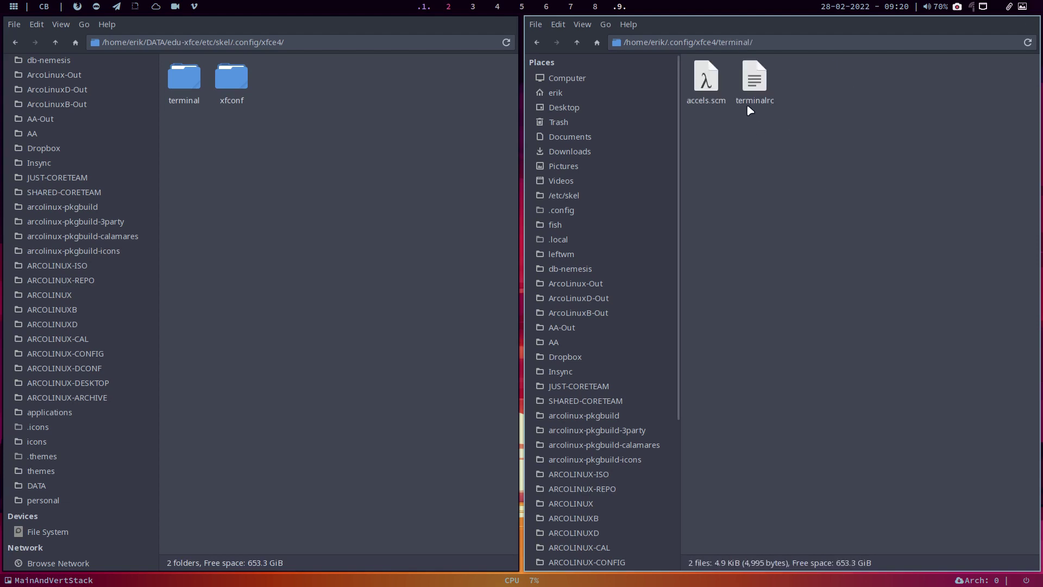
{"action": "double_click", "coordinate": [753, 84]}
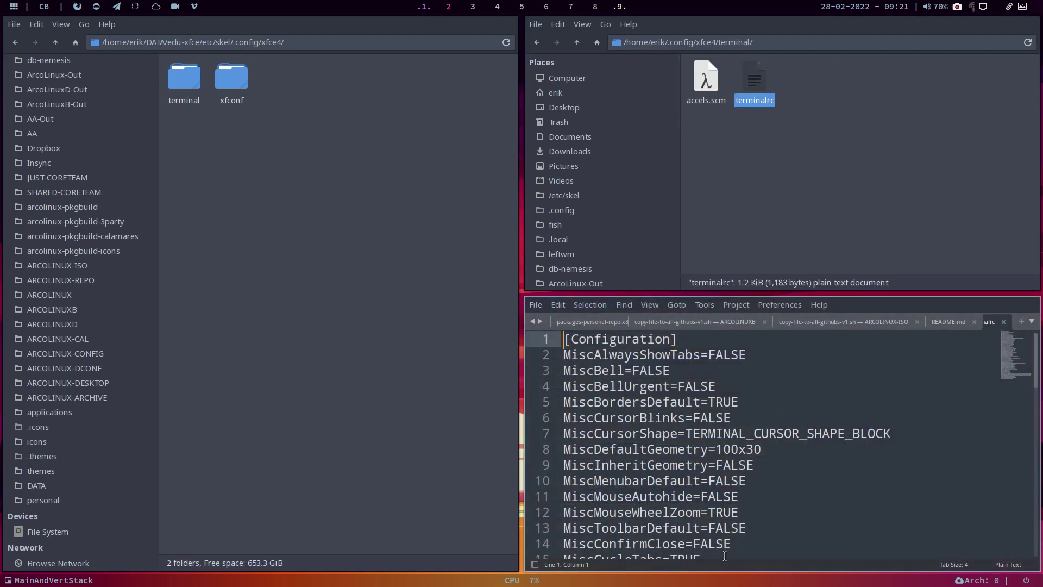
{"action": "scroll", "coordinate": [727, 560], "scroll_direction": "down", "scroll_amount": 6}
{"action": "scroll", "coordinate": [721, 522], "scroll_direction": "up", "scroll_amount": 6}
{"action": "left_click", "coordinate": [558, 305]}
{"action": "left_click", "coordinate": [564, 287]}
{"action": "left_click", "coordinate": [535, 304]}
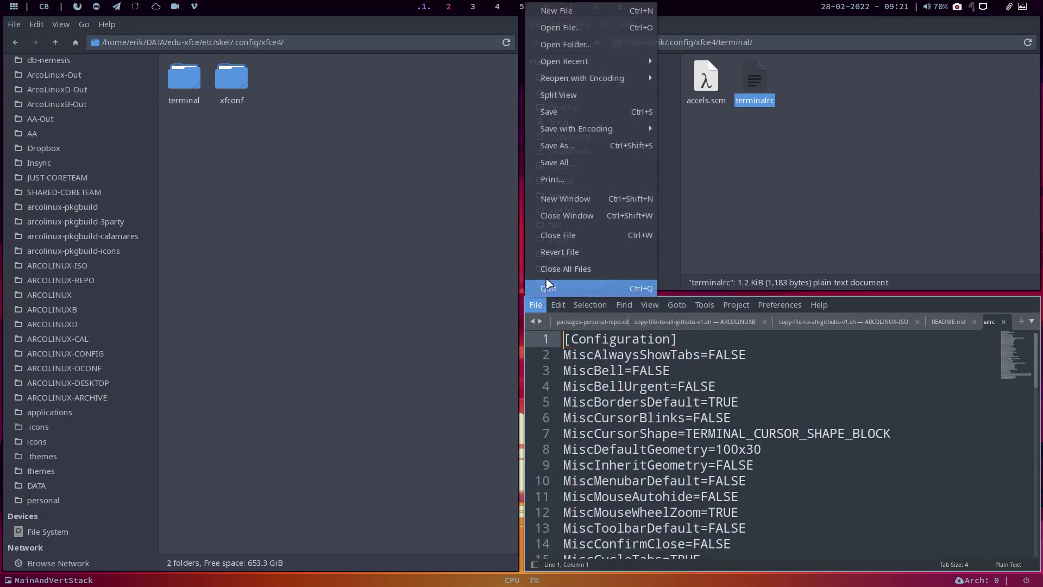
{"action": "left_click", "coordinate": [571, 270]}
{"action": "key", "text": "super+q"}
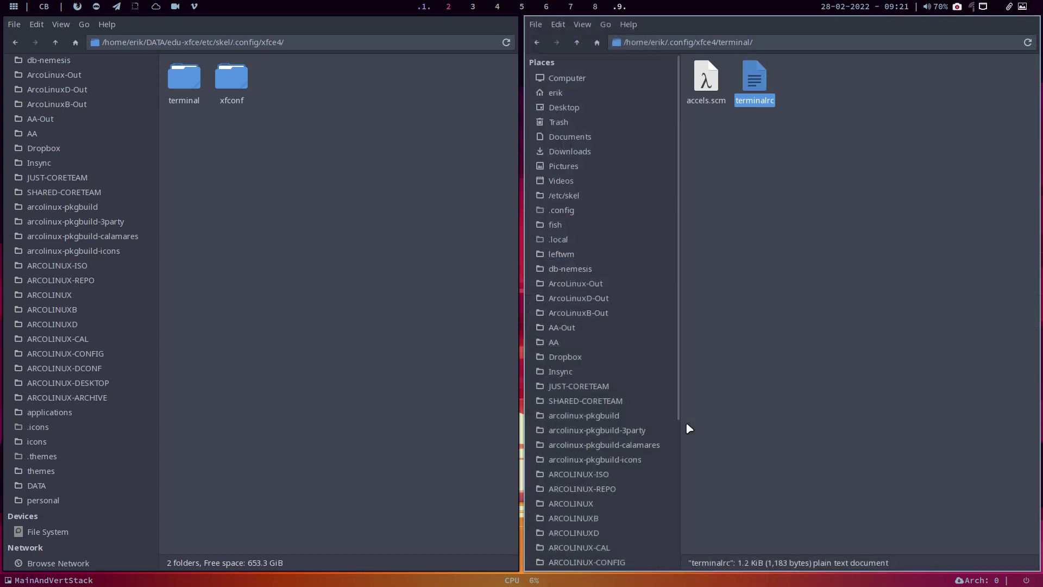
{"action": "left_click", "coordinate": [743, 283]}
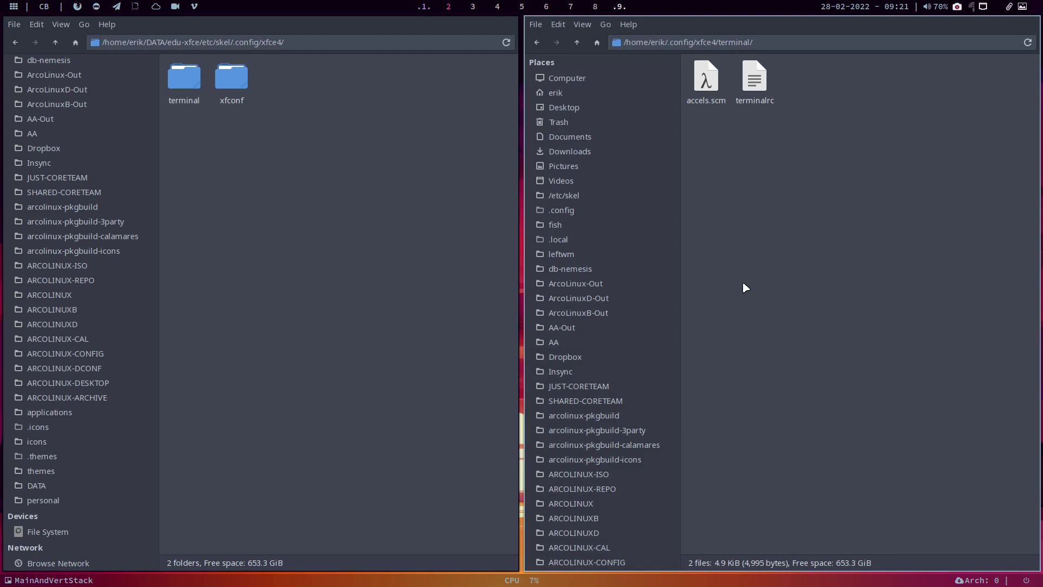
{"action": "key", "text": "super+q"}
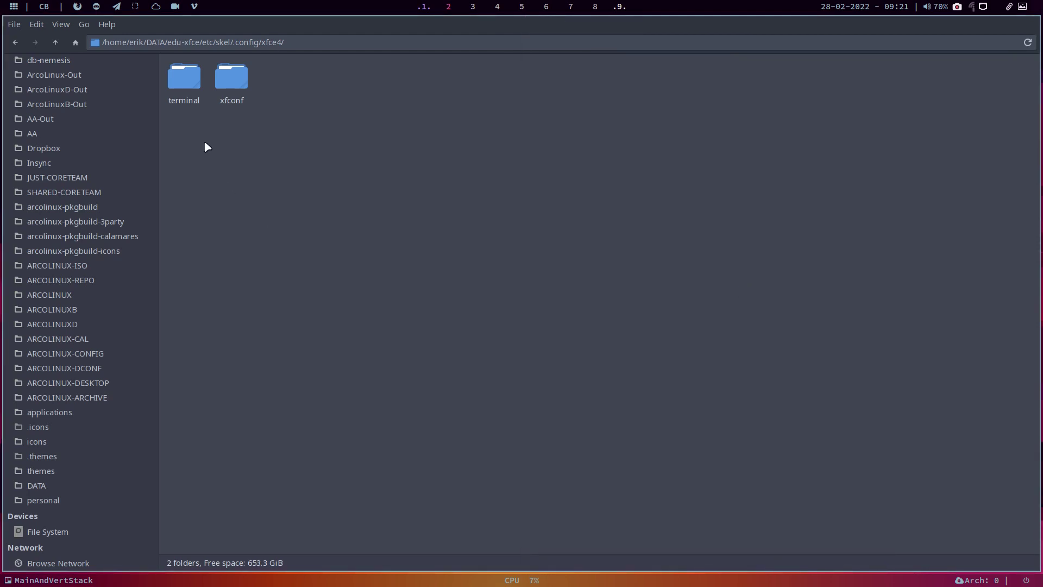
Step: Return to the repo's skel .config folder and open a second window at home ~/.config
{"action": "left_click_drag", "start_coordinate": [167, 42], "coordinate": [300, 43]}
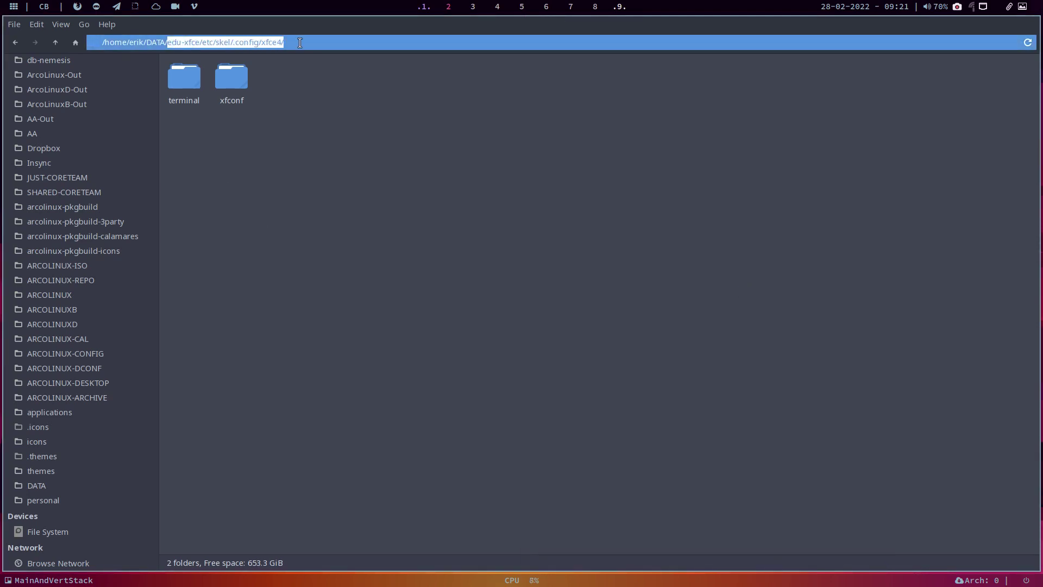
{"action": "left_click", "coordinate": [56, 43]}
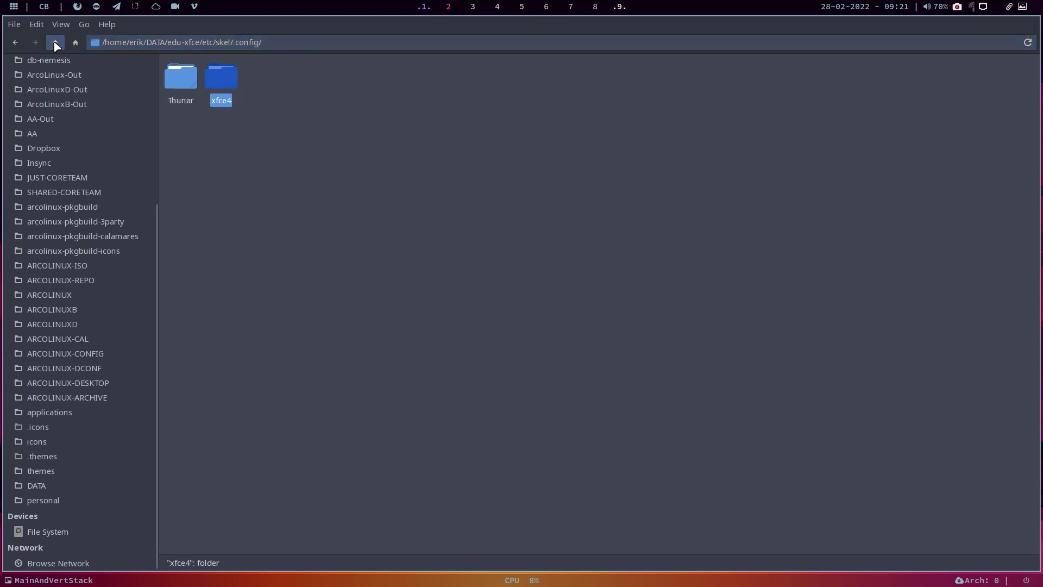
{"action": "left_click", "coordinate": [56, 44]}
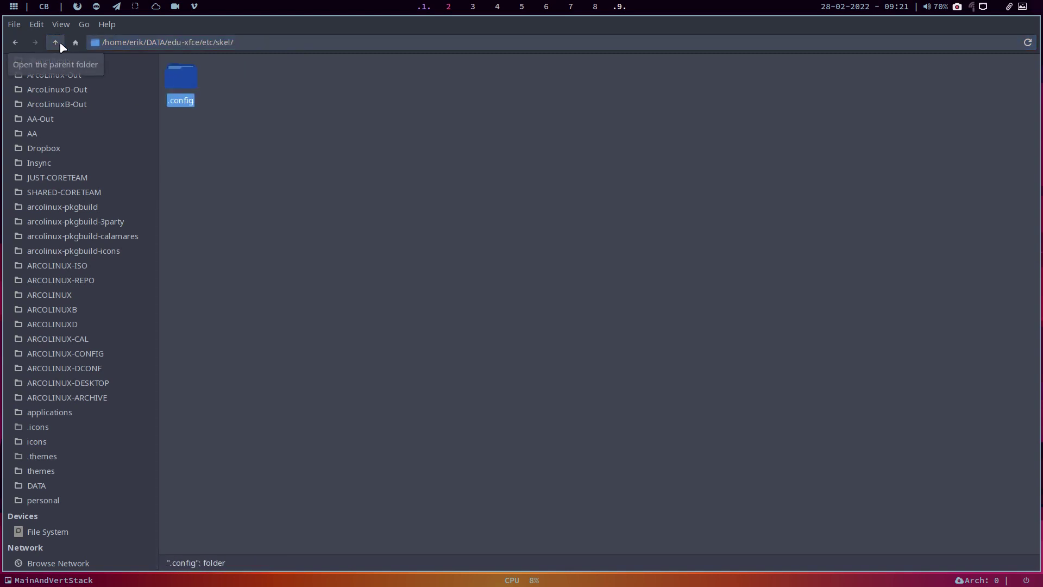
{"action": "left_click", "coordinate": [387, 164]}
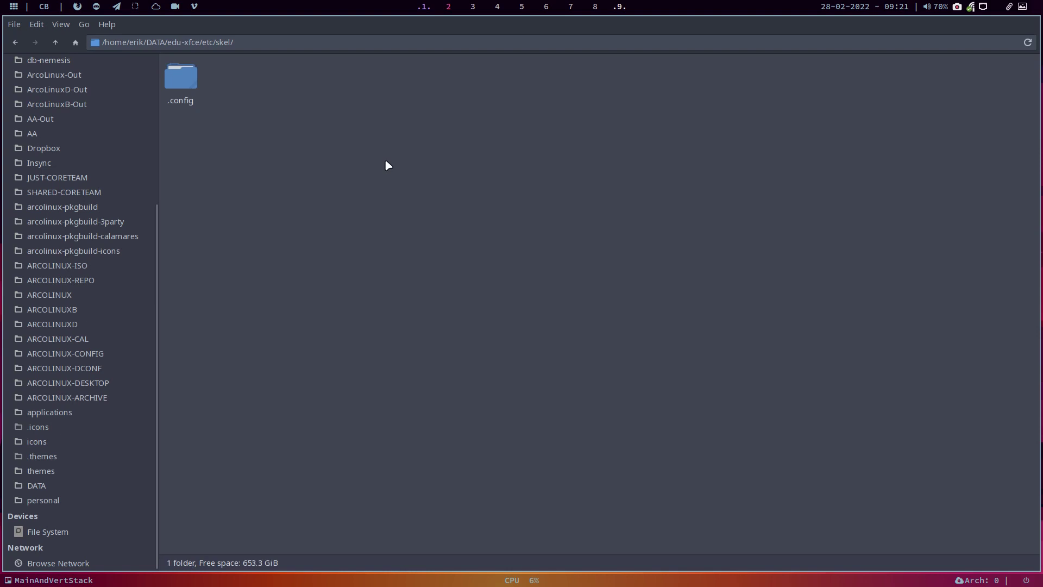
{"action": "key", "text": "super+shift+Return"}
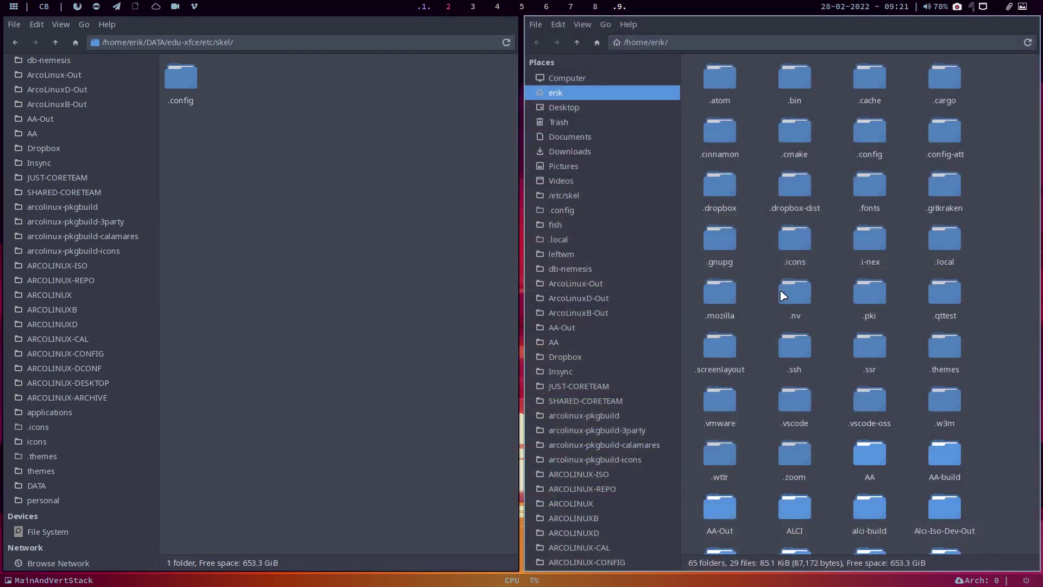
{"action": "double_click", "coordinate": [870, 134]}
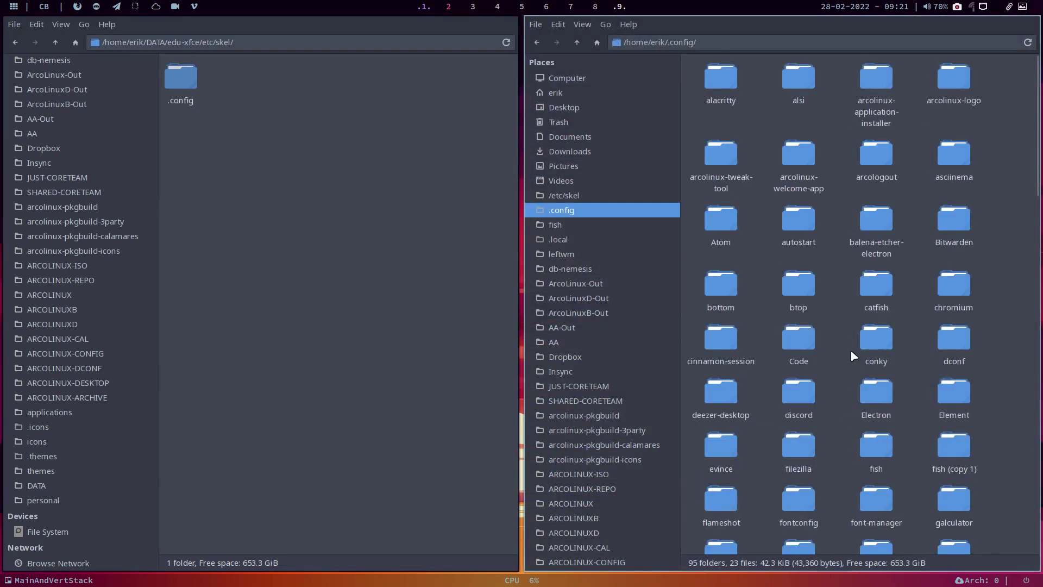
{"action": "double_click", "coordinate": [182, 81]}
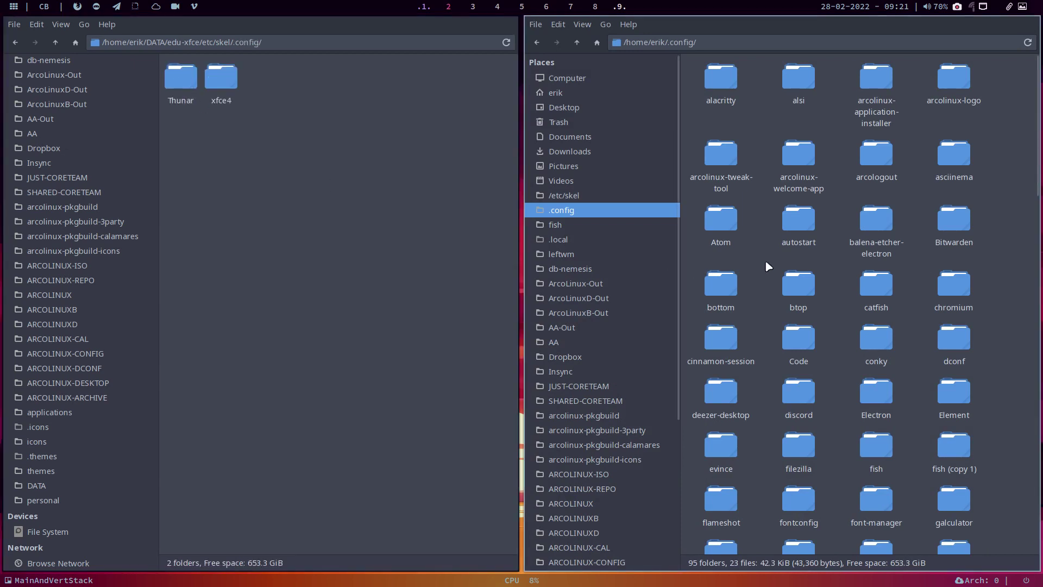
Step: Select, scroll through and deselect everything in home ~/.config, then close that window
{"action": "key", "text": "ctrl+a"}
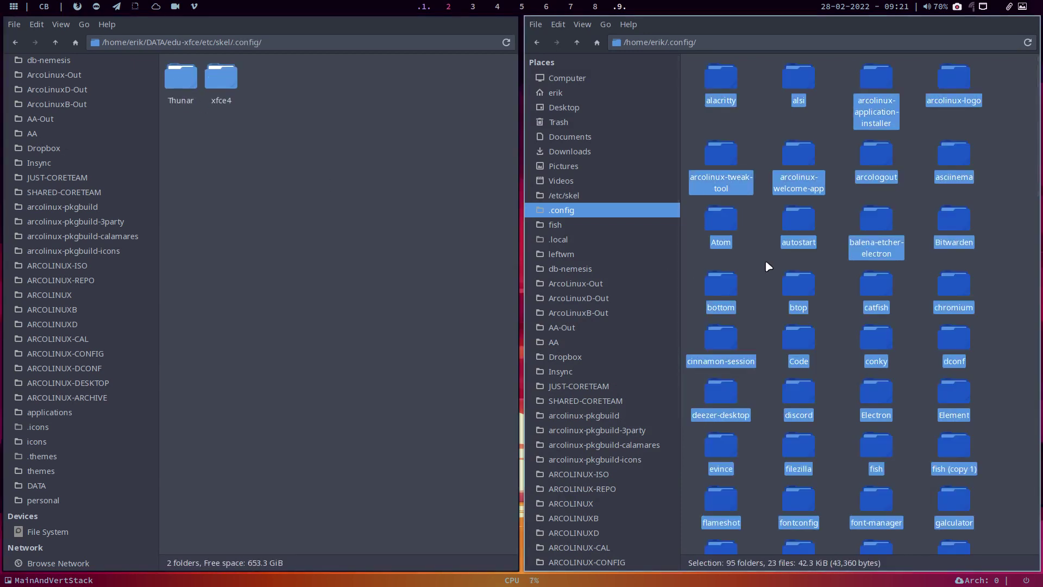
{"action": "scroll", "coordinate": [765, 260], "scroll_direction": "down", "scroll_amount": 15}
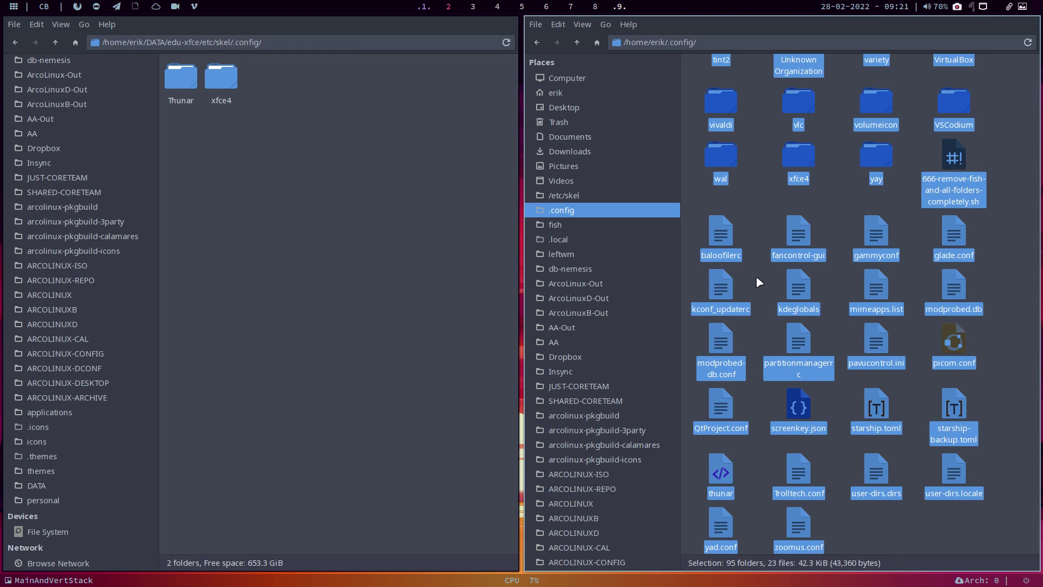
{"action": "left_click", "coordinate": [866, 175]}
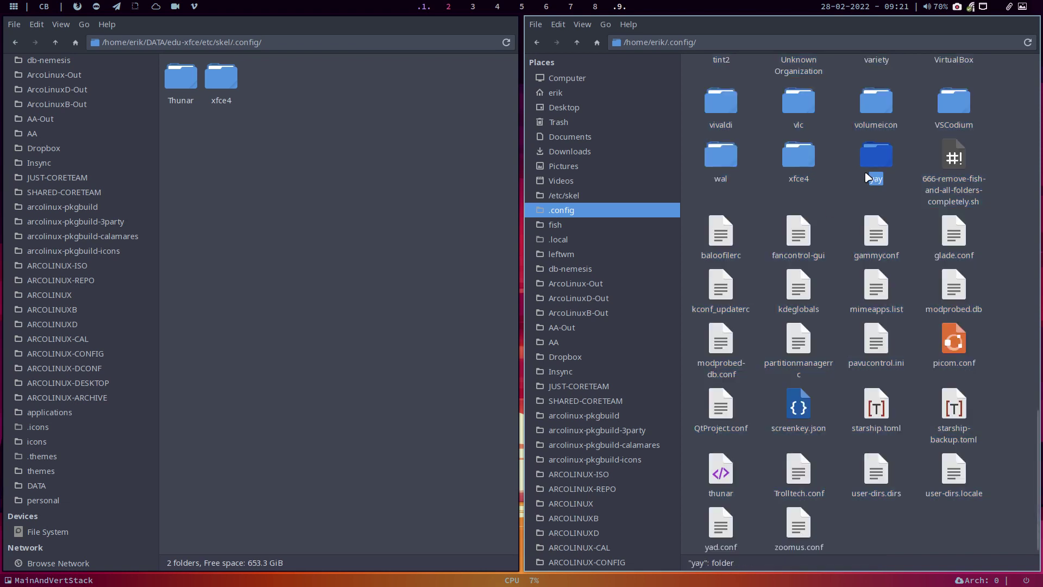
{"action": "left_click", "coordinate": [838, 200]}
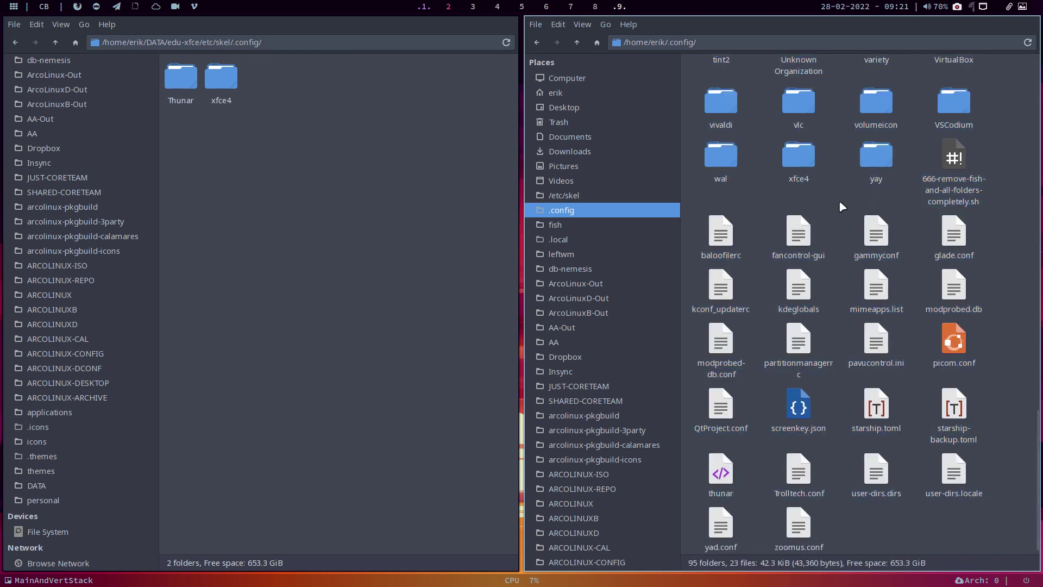
{"action": "scroll", "coordinate": [836, 212], "scroll_direction": "up", "scroll_amount": 5}
{"action": "scroll", "coordinate": [835, 214], "scroll_direction": "up", "scroll_amount": 3}
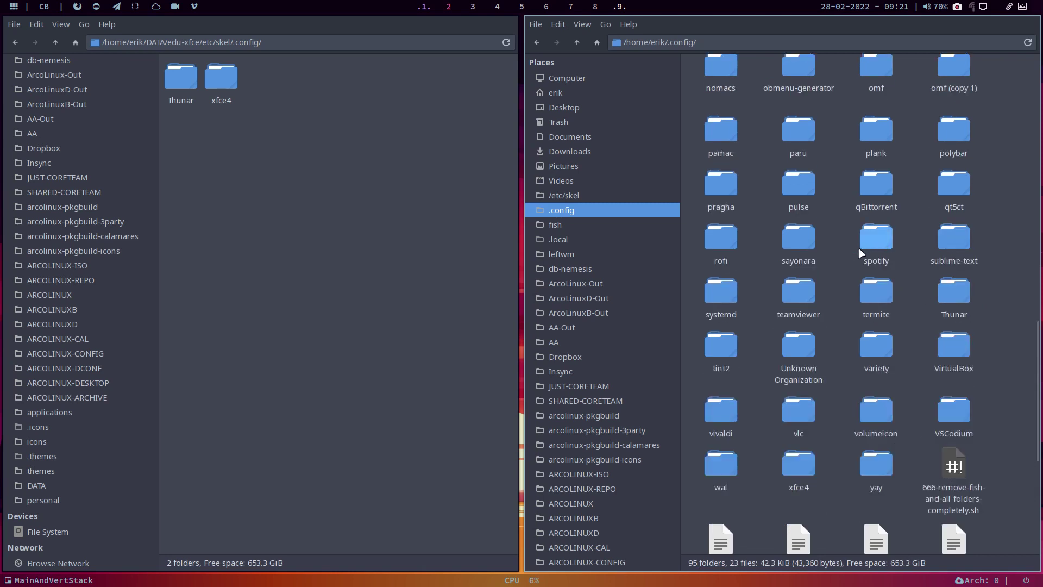
{"action": "scroll", "coordinate": [858, 181], "scroll_direction": "up", "scroll_amount": 4}
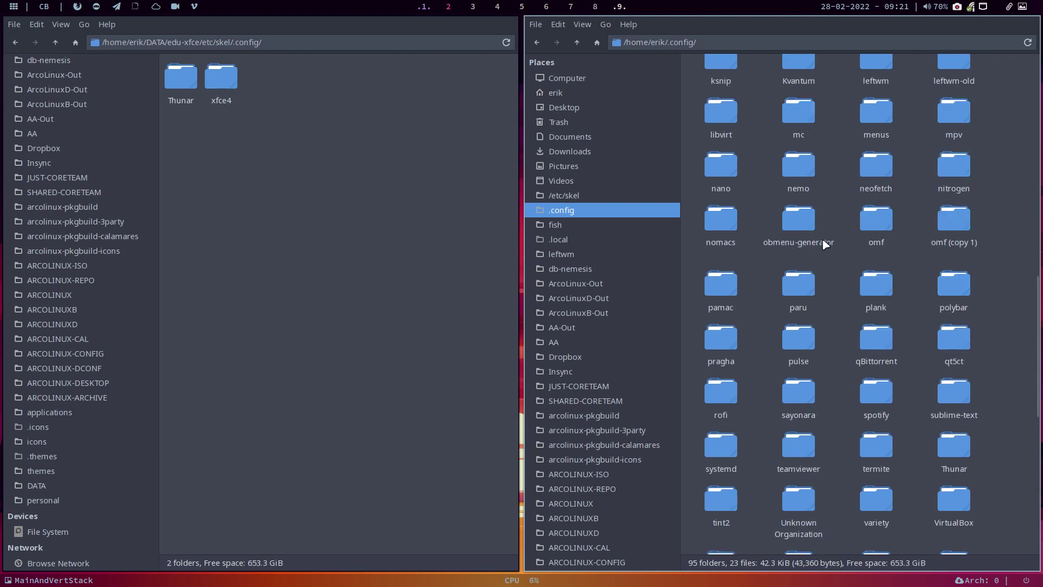
{"action": "scroll", "coordinate": [767, 145], "scroll_direction": "up", "scroll_amount": 3}
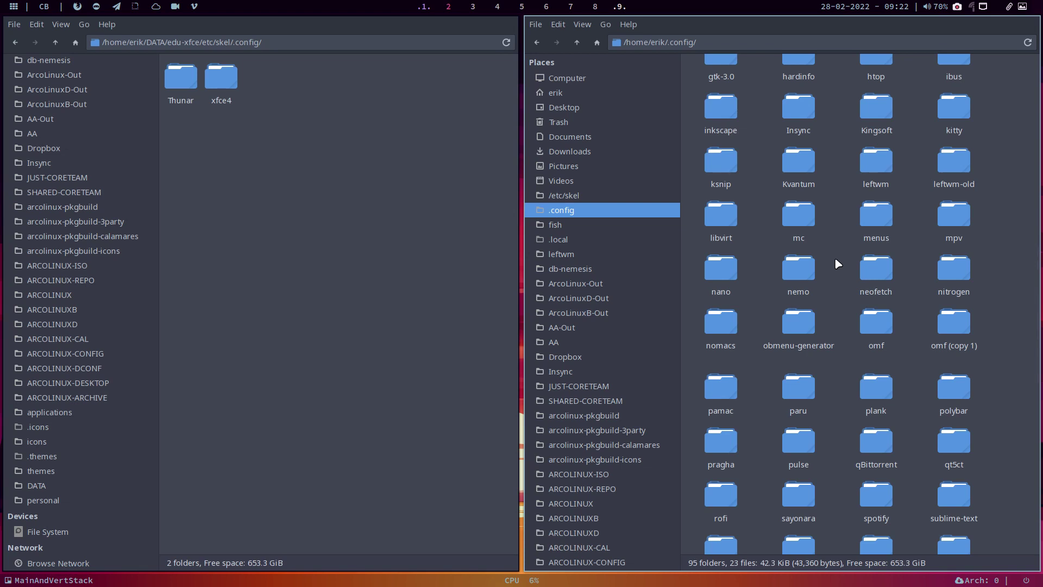
{"action": "key", "text": "super+q"}
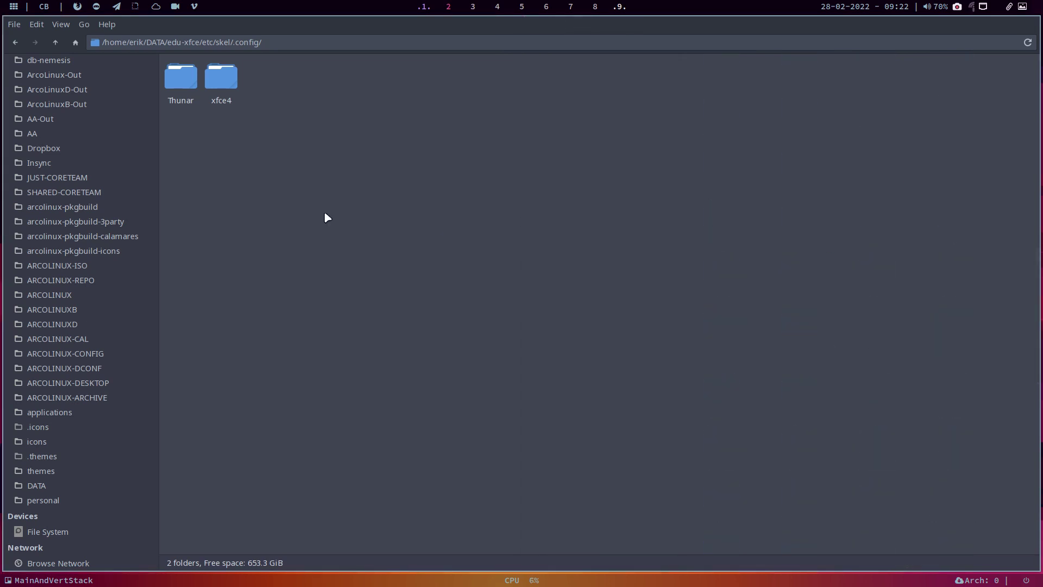
Step: Browse into xfce4/terminal, then go back up to edu-xfce and open a terminal there
{"action": "double_click", "coordinate": [221, 80]}
{"action": "double_click", "coordinate": [181, 81]}
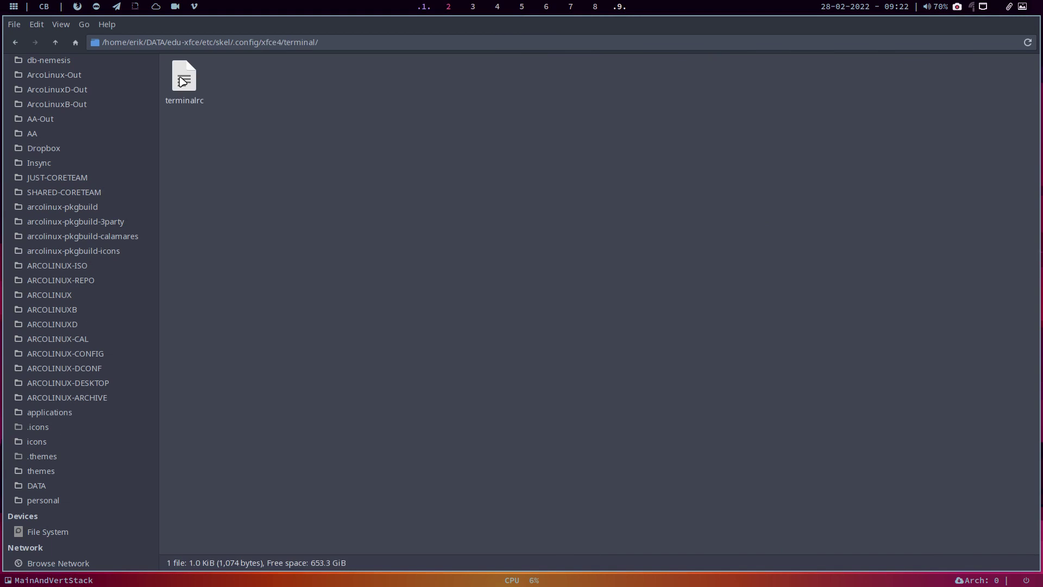
{"action": "left_click", "coordinate": [56, 42]}
{"action": "left_click", "coordinate": [56, 43]}
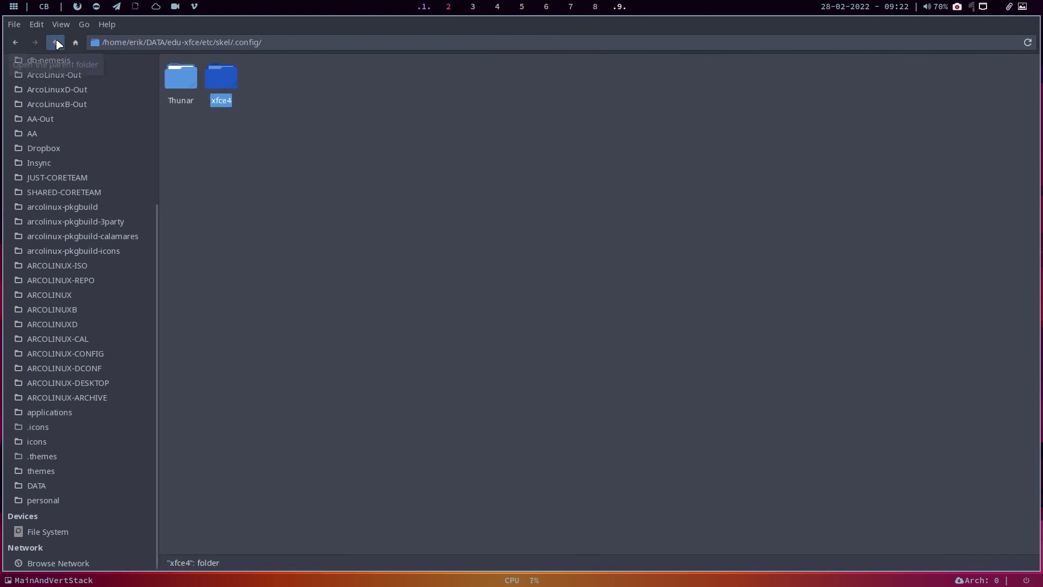
{"action": "left_click", "coordinate": [57, 43]}
{"action": "left_click", "coordinate": [57, 42]}
{"action": "left_click", "coordinate": [56, 43]}
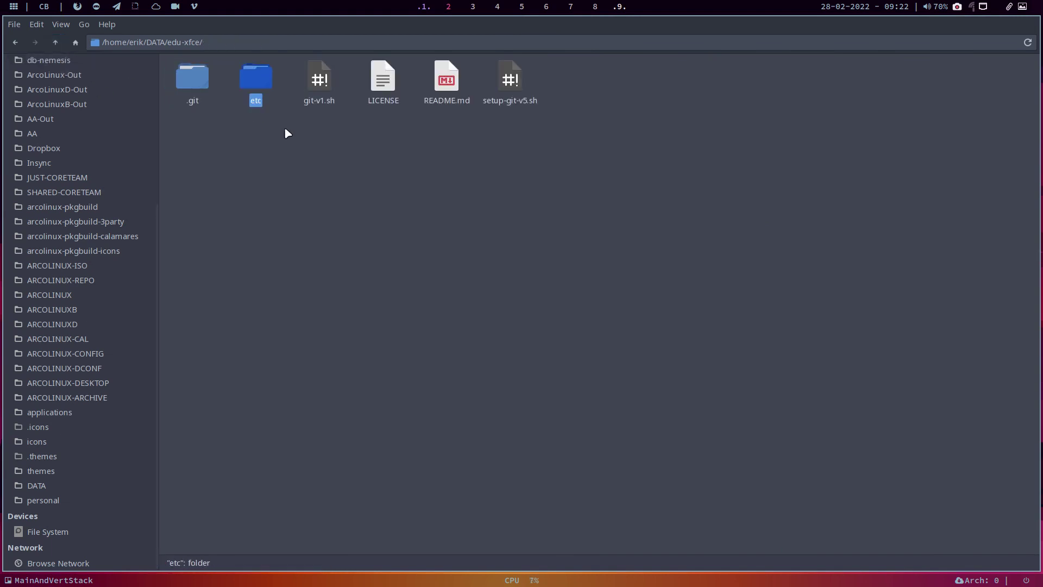
{"action": "right_click", "coordinate": [349, 168]}
{"action": "left_click", "coordinate": [423, 234]}
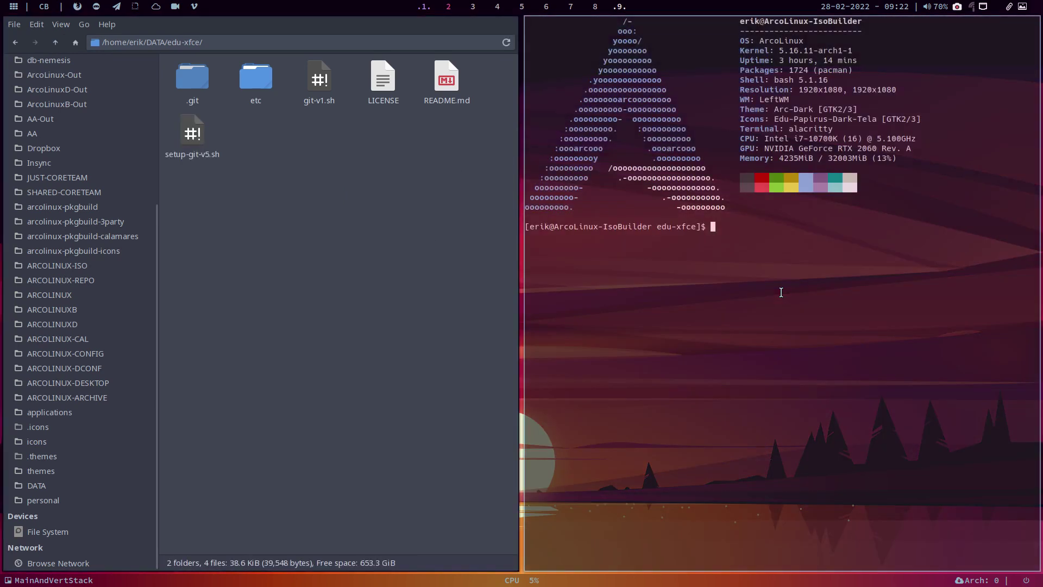
Step: Run ./git-v1.sh with commit comment 'nice xfce4 terminal', then close the terminal
{"action": "type", "text": "./git-v1.sh"}
{"action": "key", "text": "Return"}
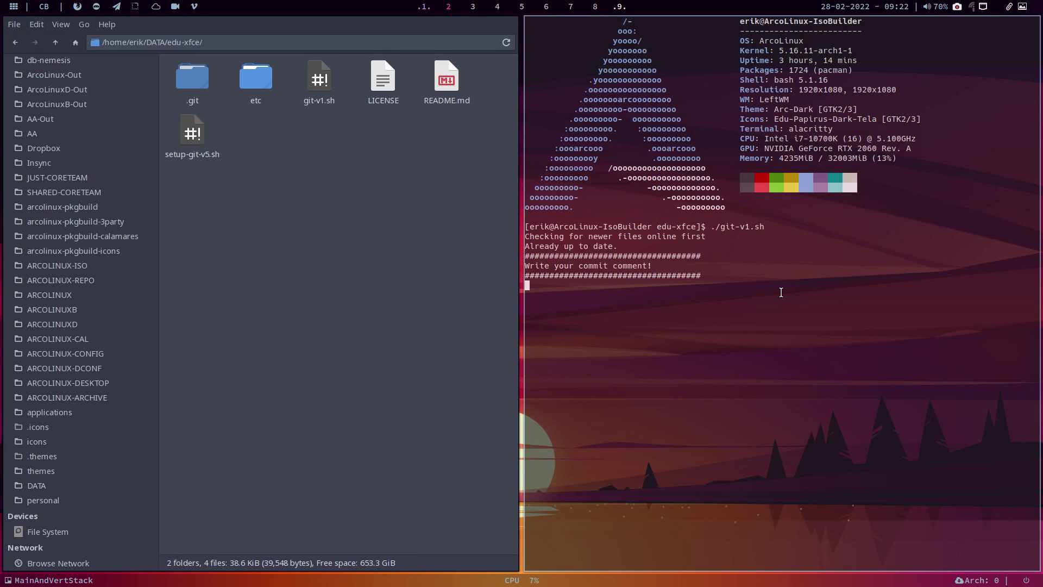
{"action": "type", "text": "nice t"}
{"action": "type", "text": "fce"}
{"action": "type", "text": "4 terùoi,"}
{"action": "key", "text": "BackSpace"}
{"action": "key", "text": "BackSpace"}
{"action": "key", "text": "BackSpace"}
{"action": "key", "text": "BackSpace"}
{"action": "type", "text": "minal"}
{"action": "key", "text": "Return"}
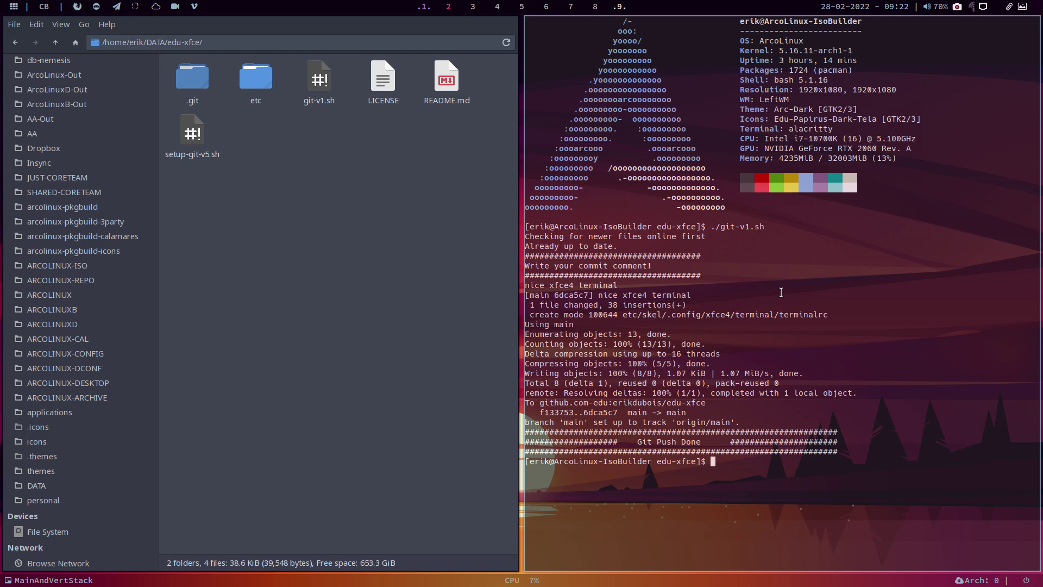
{"action": "key", "text": "super+q"}
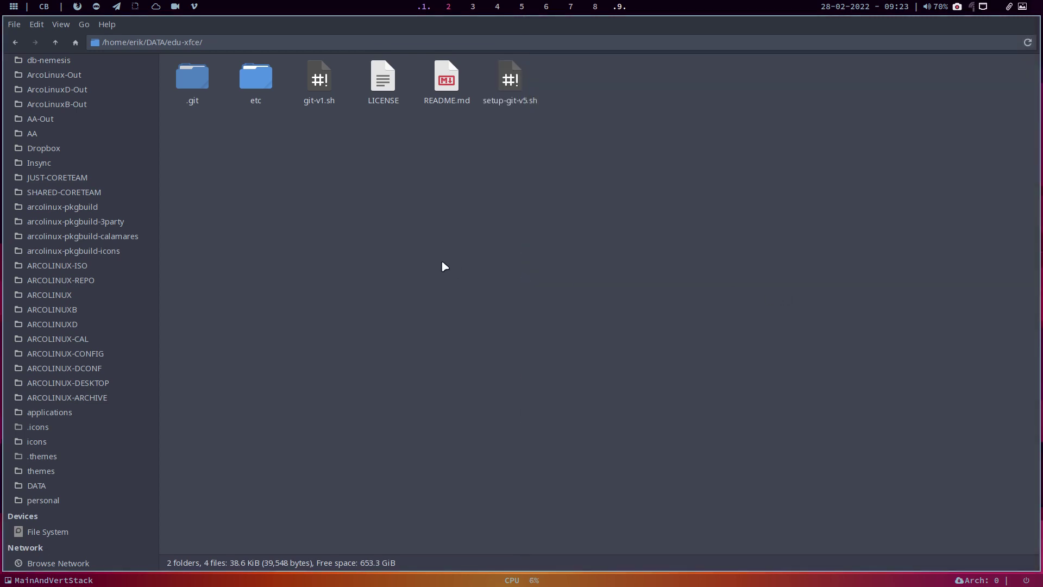
Step: From DATA/edu-xfce, rerun ./git-v1.sh with comment 'test push', then close the terminal
{"action": "left_click", "coordinate": [76, 484]}
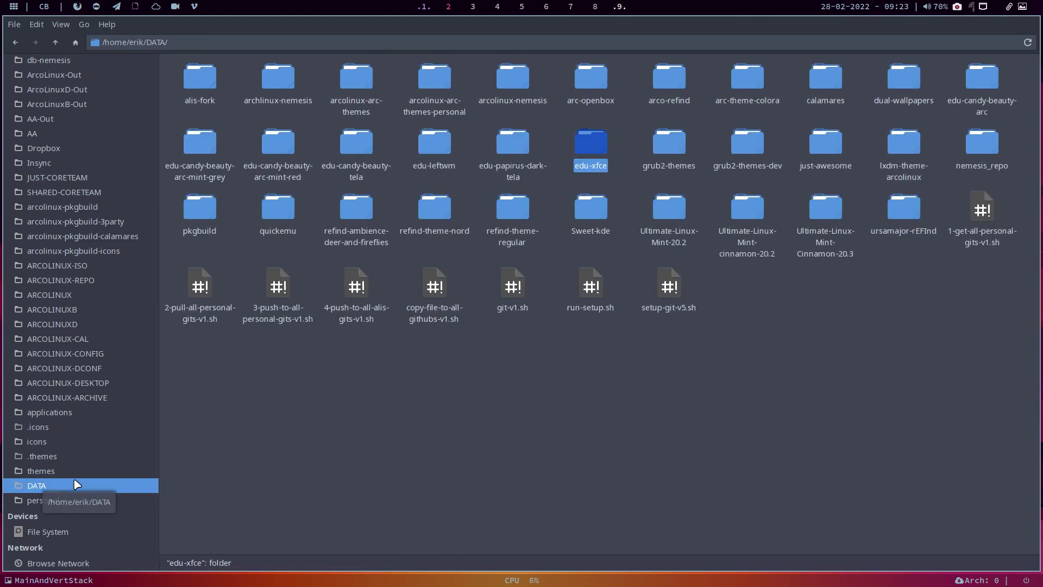
{"action": "double_click", "coordinate": [587, 148]}
{"action": "right_click", "coordinate": [451, 143]}
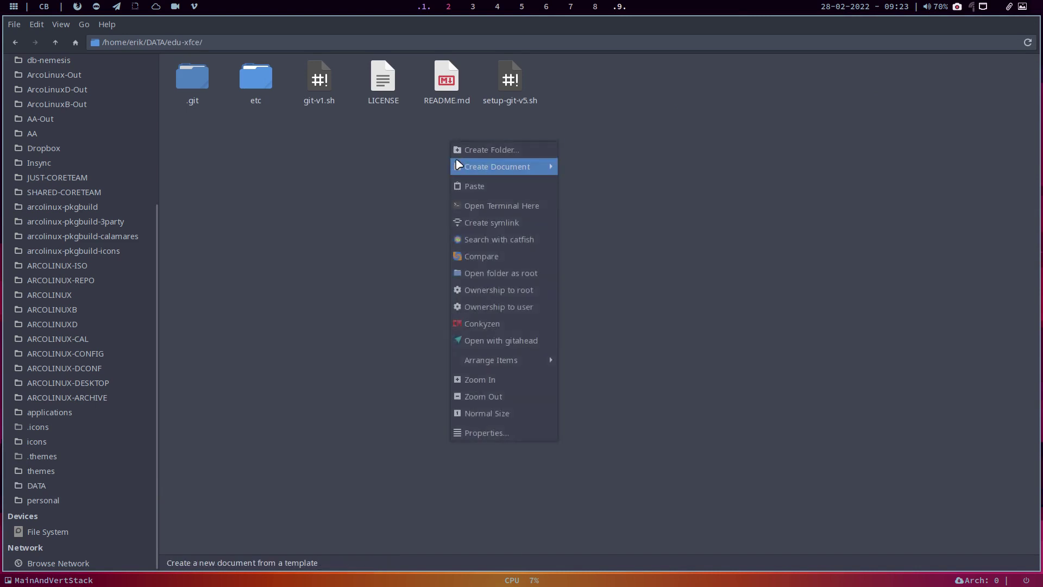
{"action": "left_click", "coordinate": [499, 206]}
{"action": "type", "text": "./gi"}
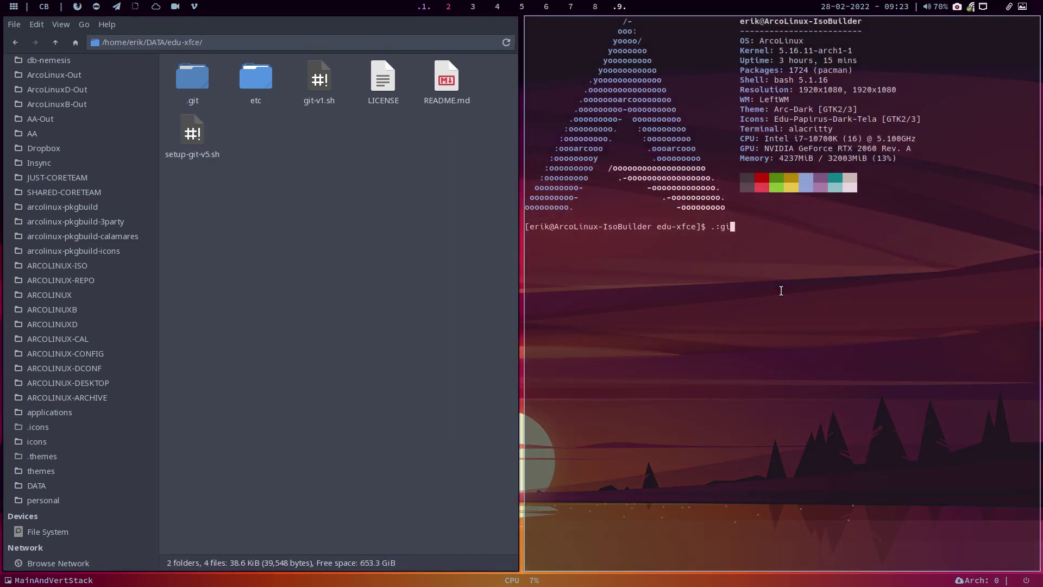
{"action": "type", "text": "t-v1.sh"}
{"action": "key", "text": "Return"}
{"action": "type", "text": "./git-v1.sh"}
{"action": "key", "text": "Return"}
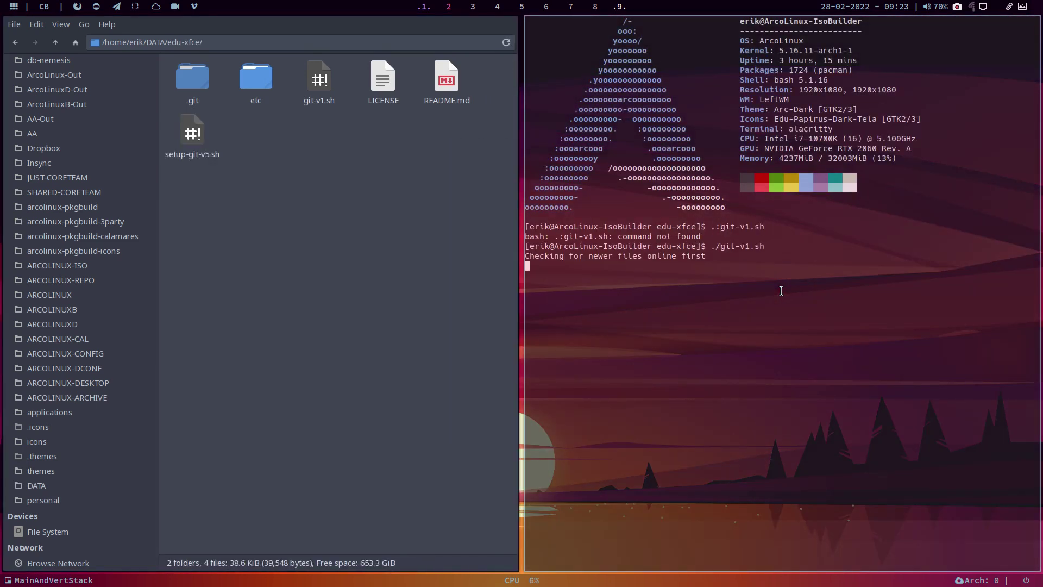
{"action": "type", "text": "test push"}
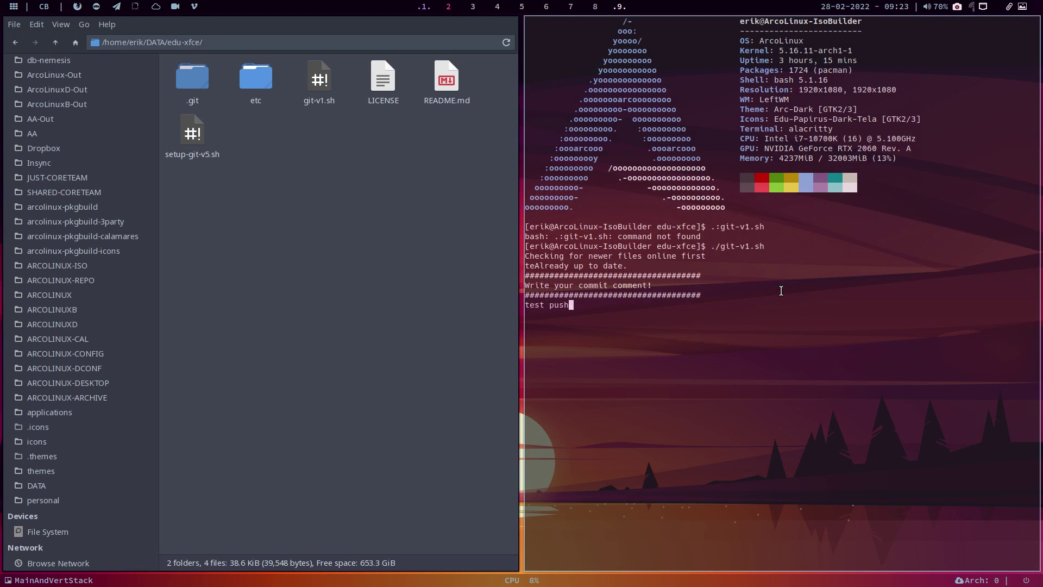
{"action": "key", "text": "Return"}
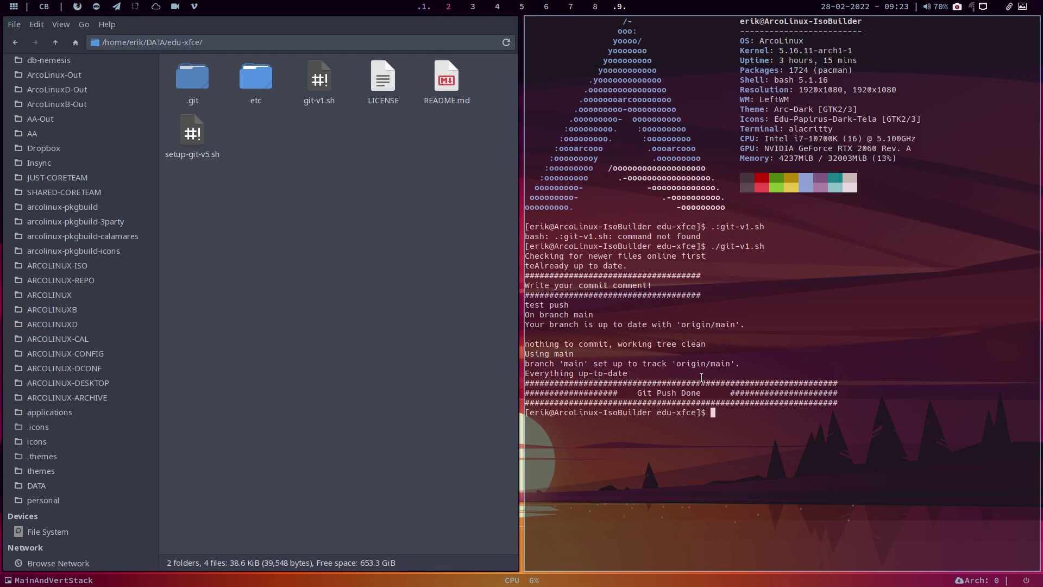
{"action": "key", "text": "super+q"}
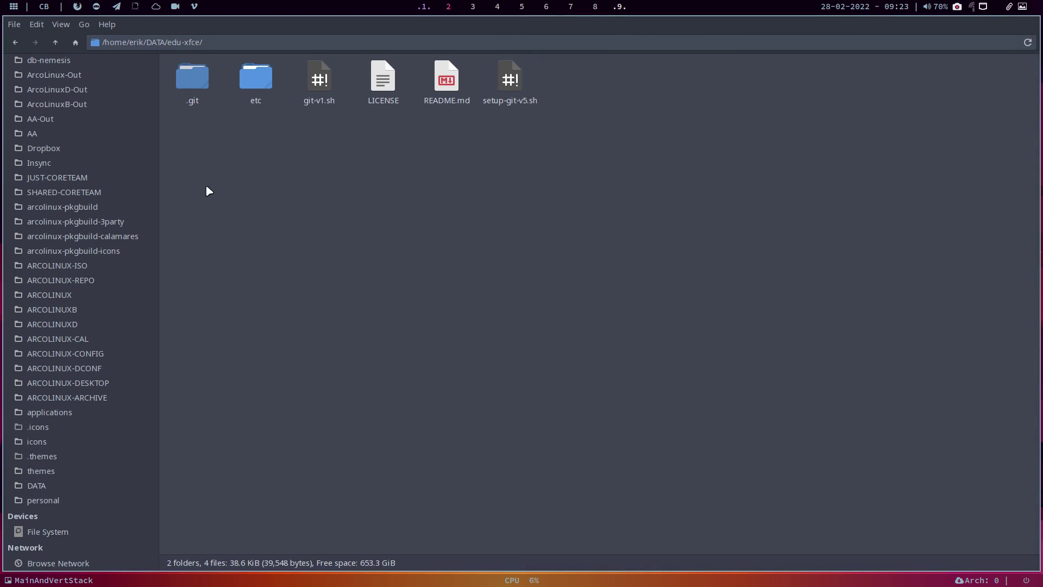
Step: In DATA/pkgbuild, run ./1-git-v1.sh with comment 'update', then close the terminal
{"action": "left_click", "coordinate": [48, 487]}
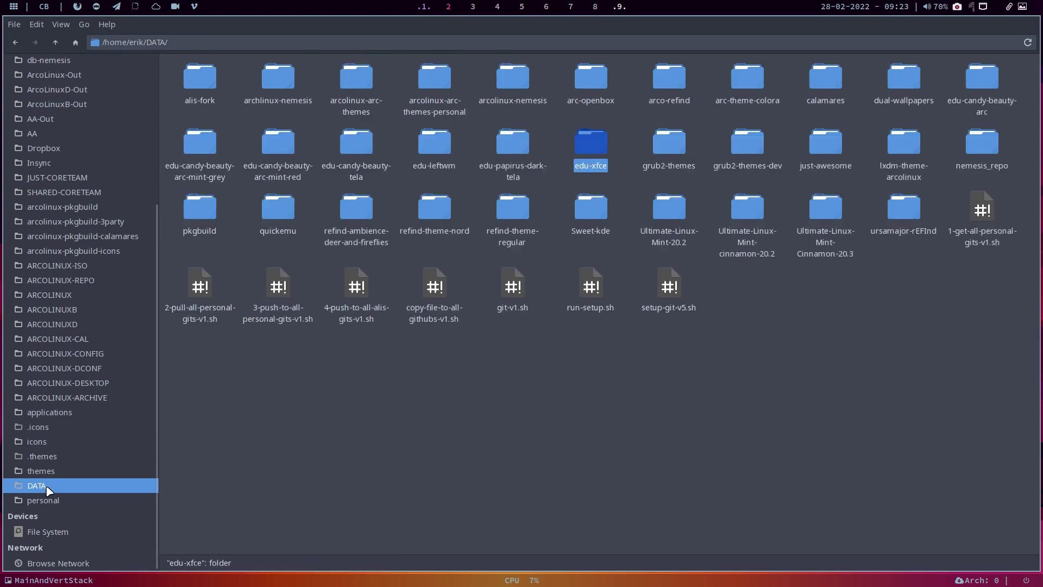
{"action": "left_click", "coordinate": [536, 404]}
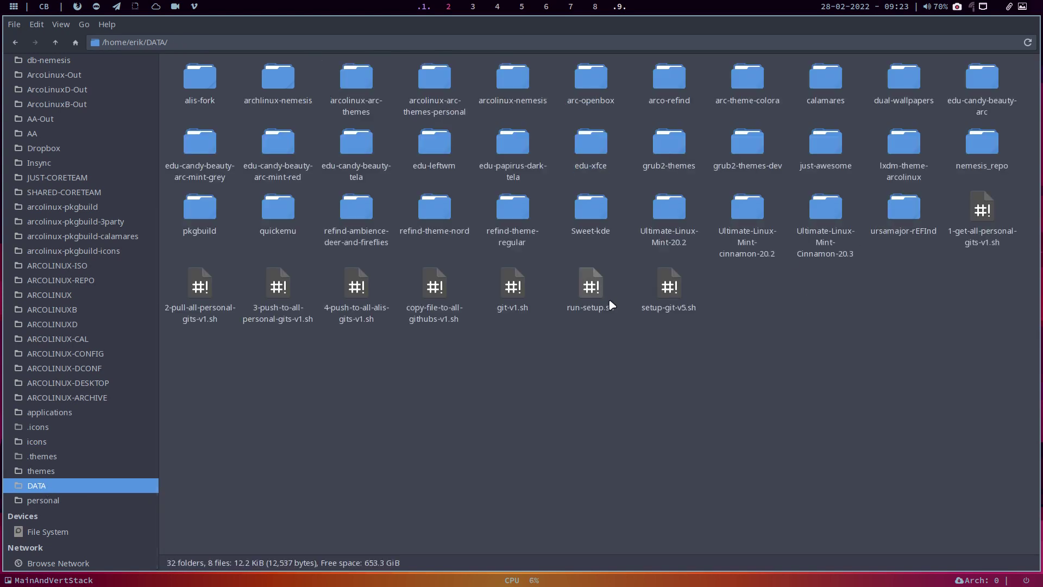
{"action": "double_click", "coordinate": [201, 208]}
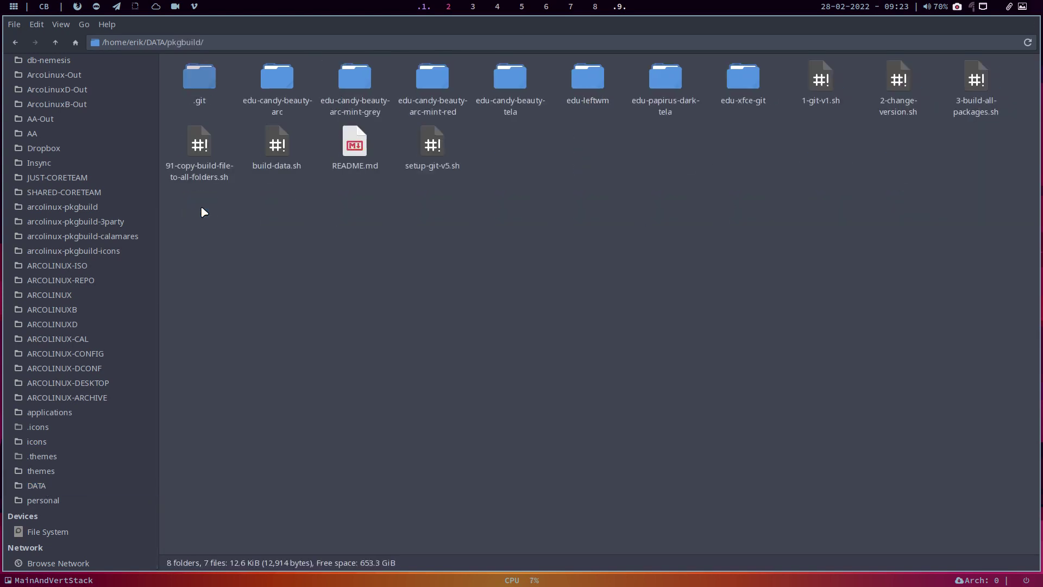
{"action": "right_click", "coordinate": [535, 243]}
{"action": "left_click", "coordinate": [575, 305]}
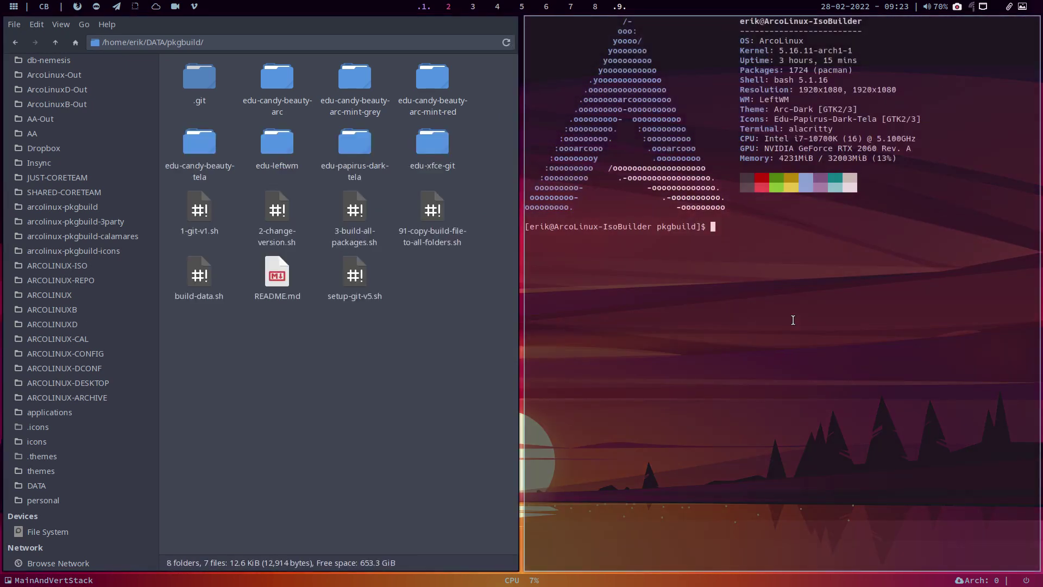
{"action": "type", "text": "./1"}
{"action": "key", "text": "Tab"}
{"action": "key", "text": "Return"}
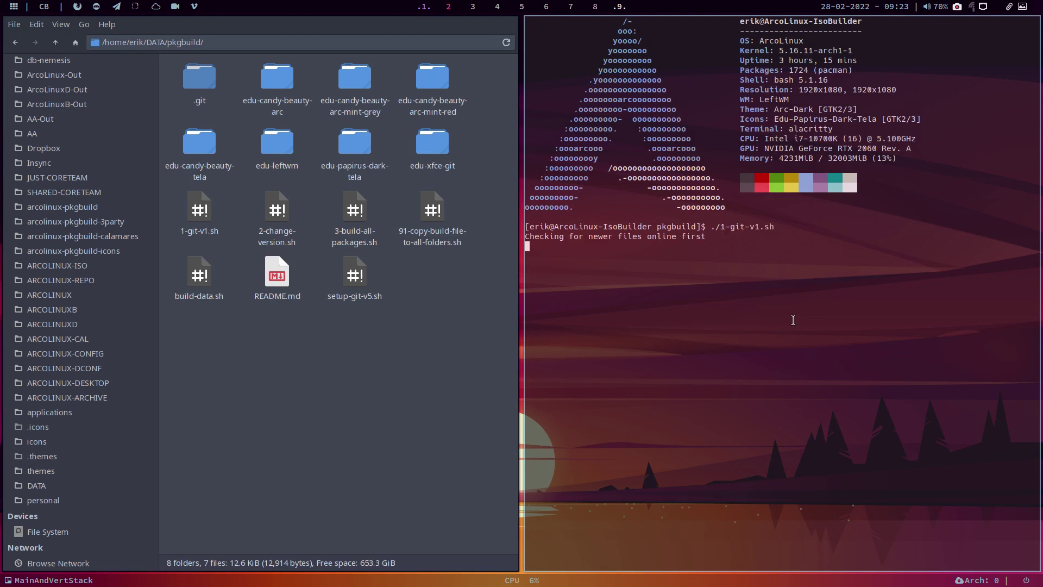
{"action": "type", "text": "update"}
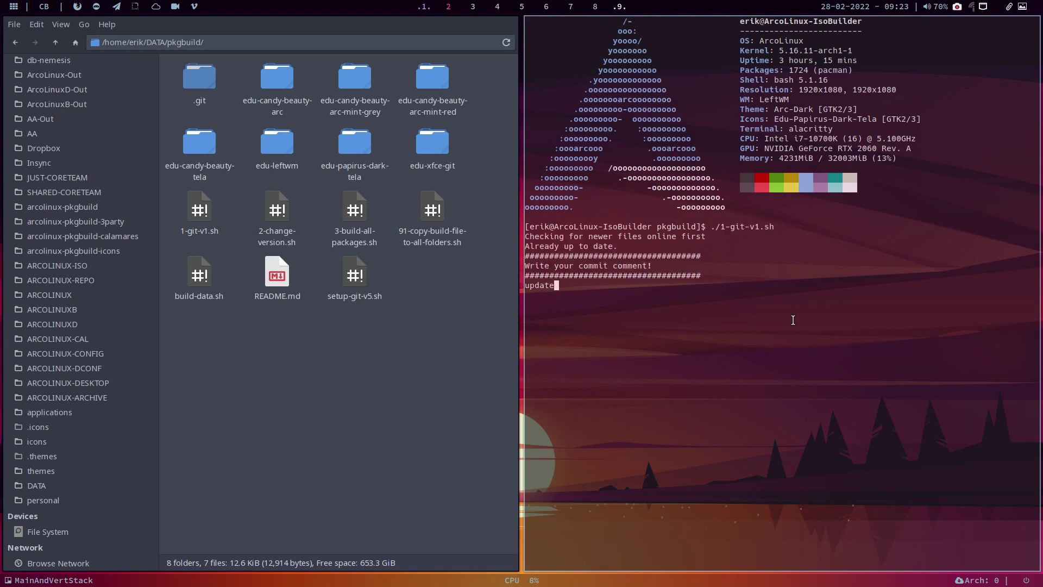
{"action": "key", "text": "Return"}
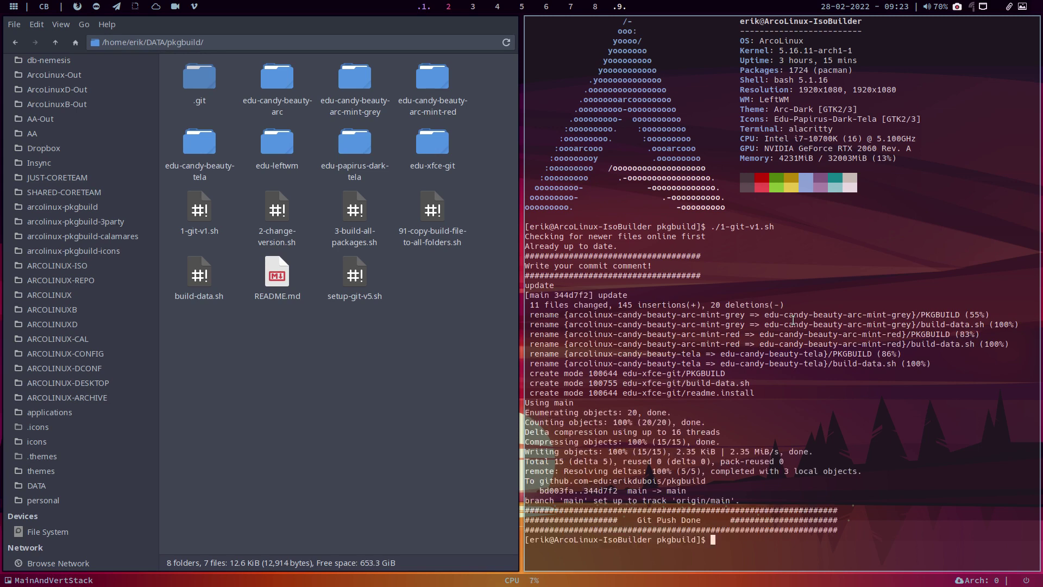
{"action": "key", "text": "super+q"}
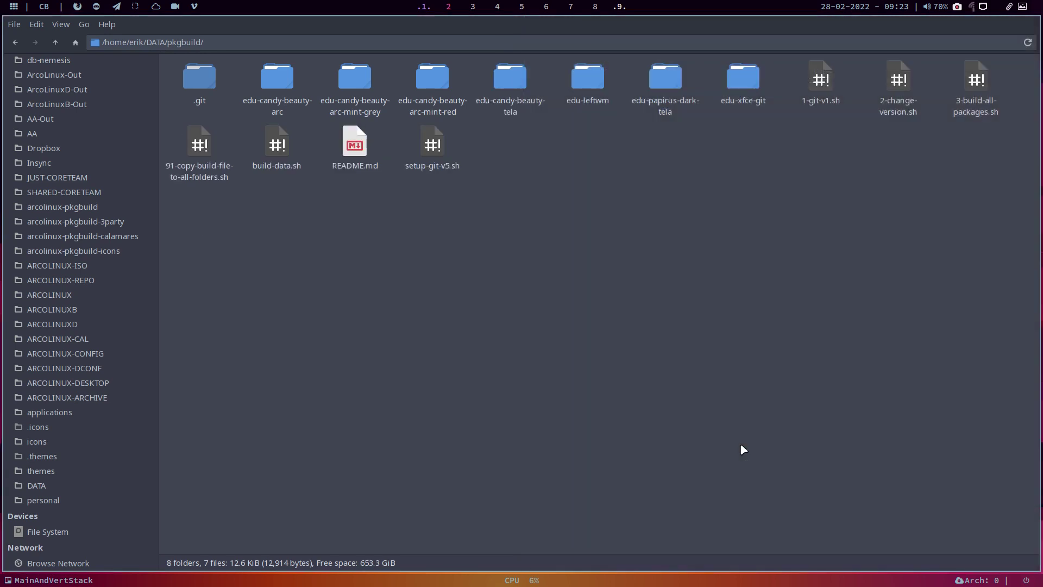
Step: Open edu-xfce-git's PKGBUILD and delete the last digit of pkgrel 01
{"action": "double_click", "coordinate": [742, 77]}
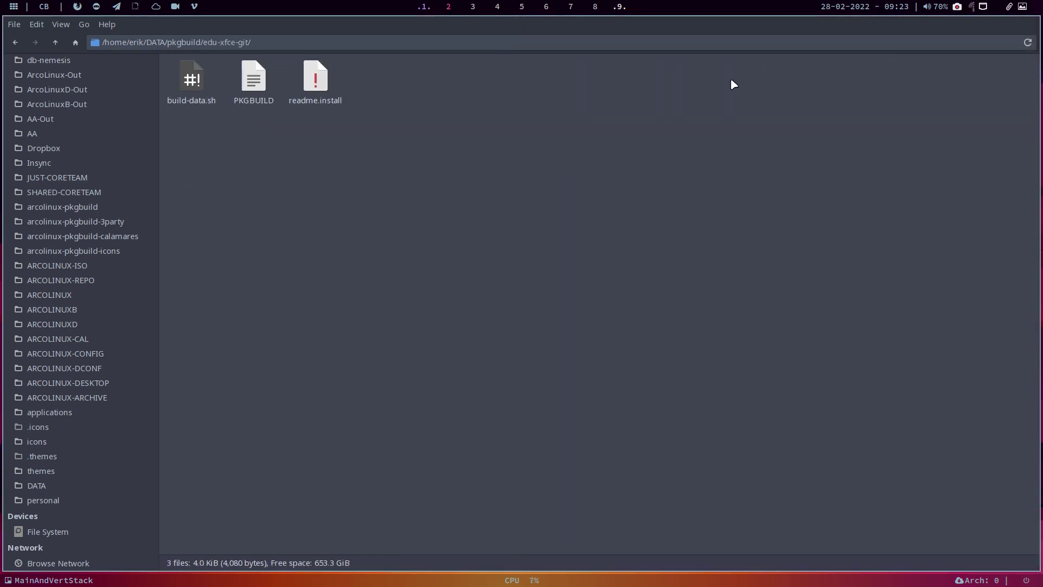
{"action": "left_click", "coordinate": [258, 81]}
{"action": "double_click", "coordinate": [258, 80]}
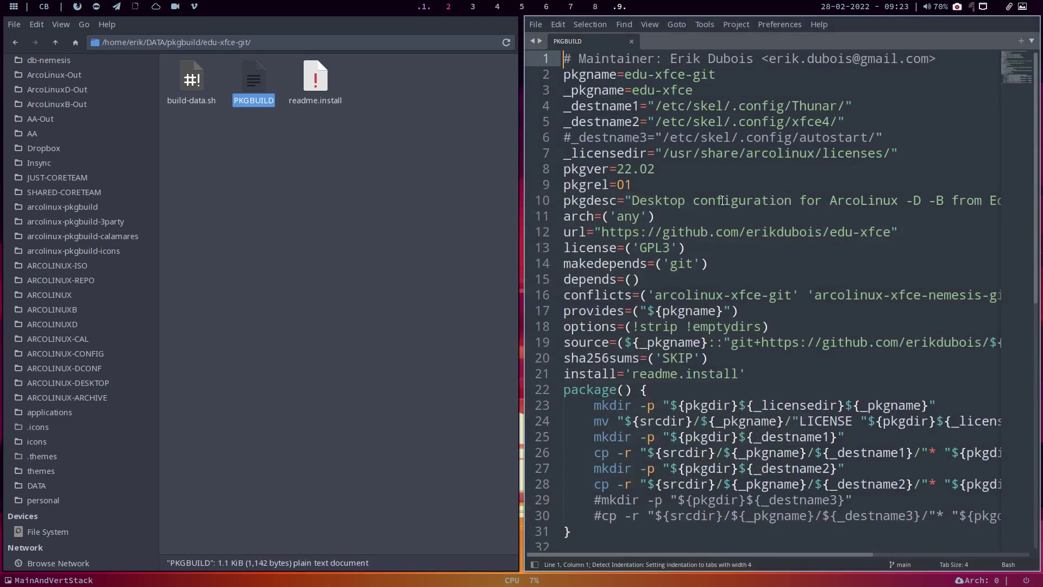
{"action": "left_click", "coordinate": [675, 176]}
{"action": "key", "text": "BackSpace"}
Step: Set pkgrel to 02, save PKGBUILD and close the editor
{"action": "type", "text": "2"}
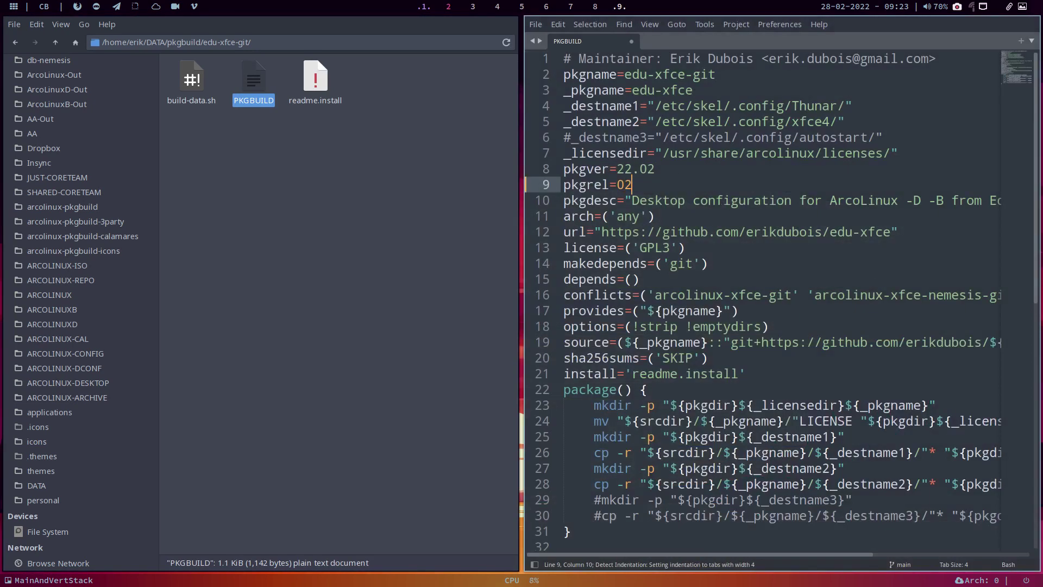
{"action": "key", "text": "ctrl+s"}
{"action": "key", "text": "super+q"}
Step: Run ./build-data.sh in edu-xfce-git with the sudo password, then close the terminal
{"action": "left_click", "coordinate": [409, 170]}
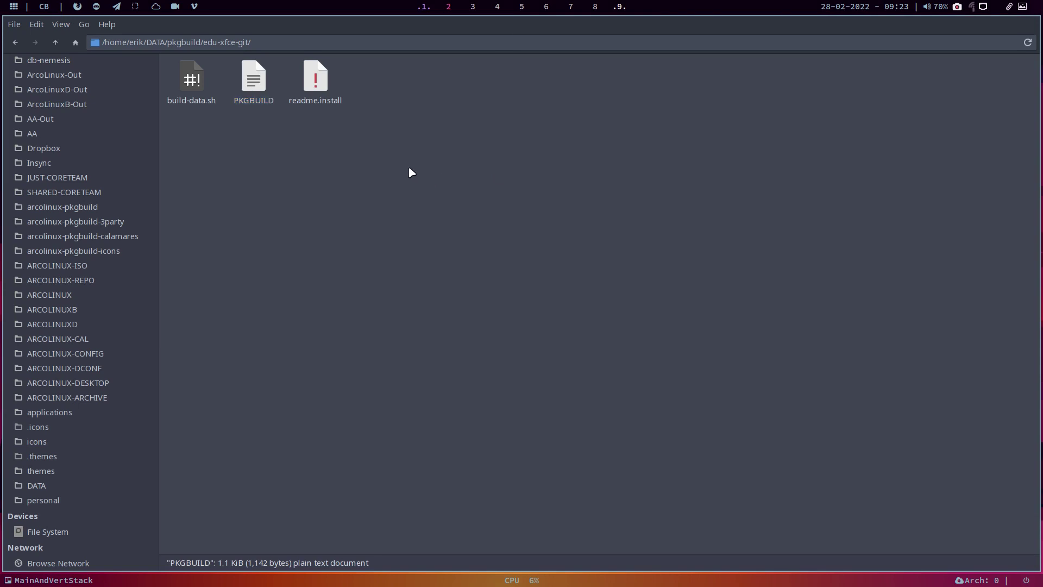
{"action": "right_click", "coordinate": [410, 169]}
{"action": "left_click", "coordinate": [456, 233]}
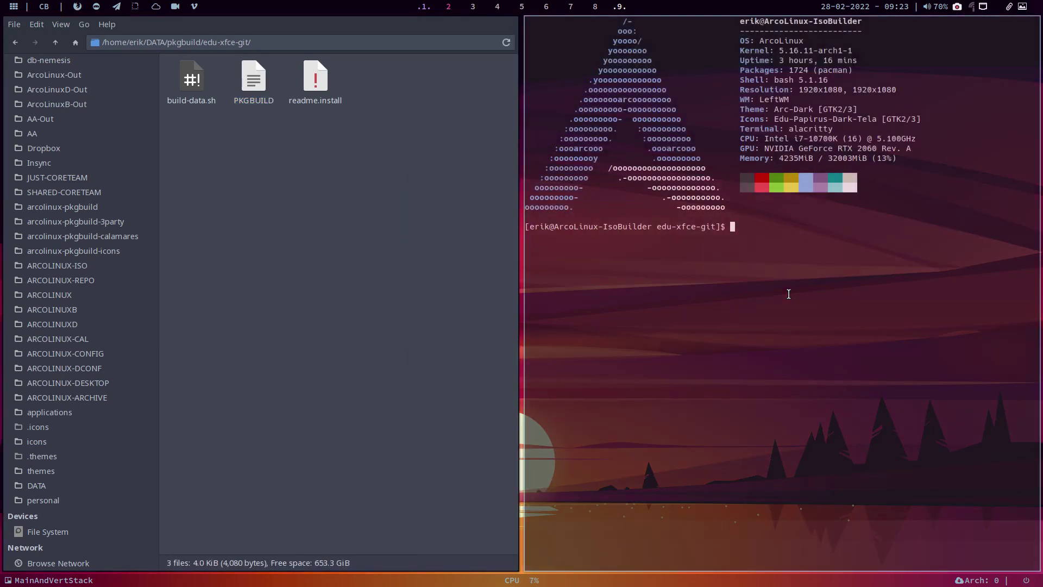
{"action": "type", "text": "./b"}
{"action": "key", "text": "Tab"}
{"action": "key", "text": "Return"}
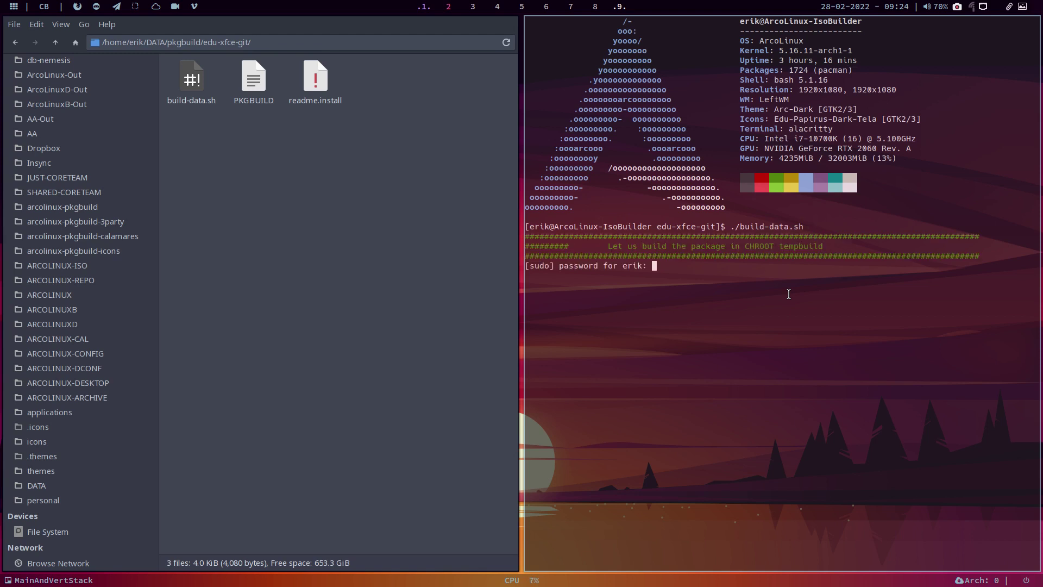
{"action": "key", "text": "Return"}
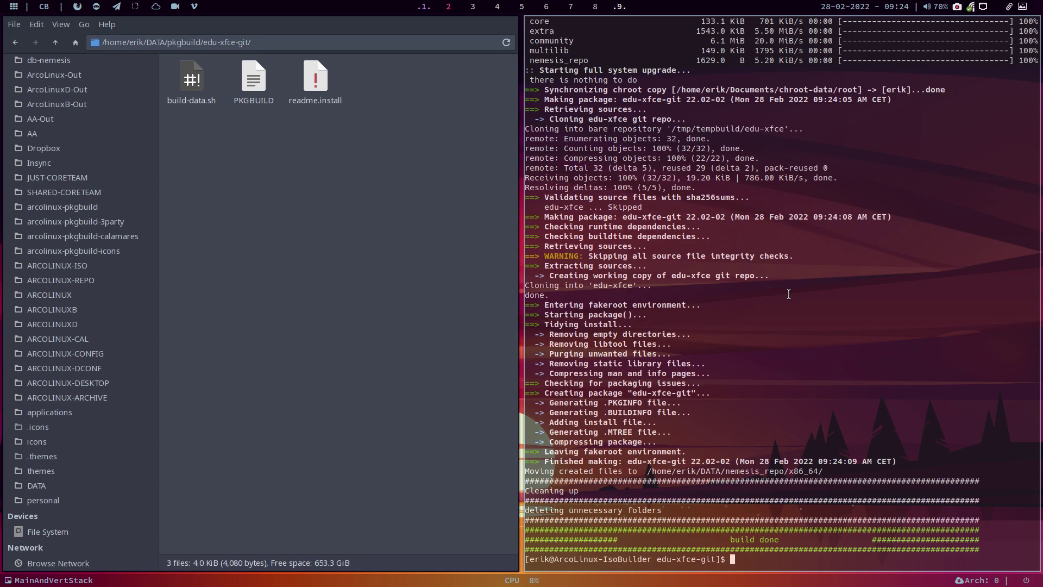
{"action": "left_click_drag", "start_coordinate": [726, 471], "coordinate": [815, 468]}
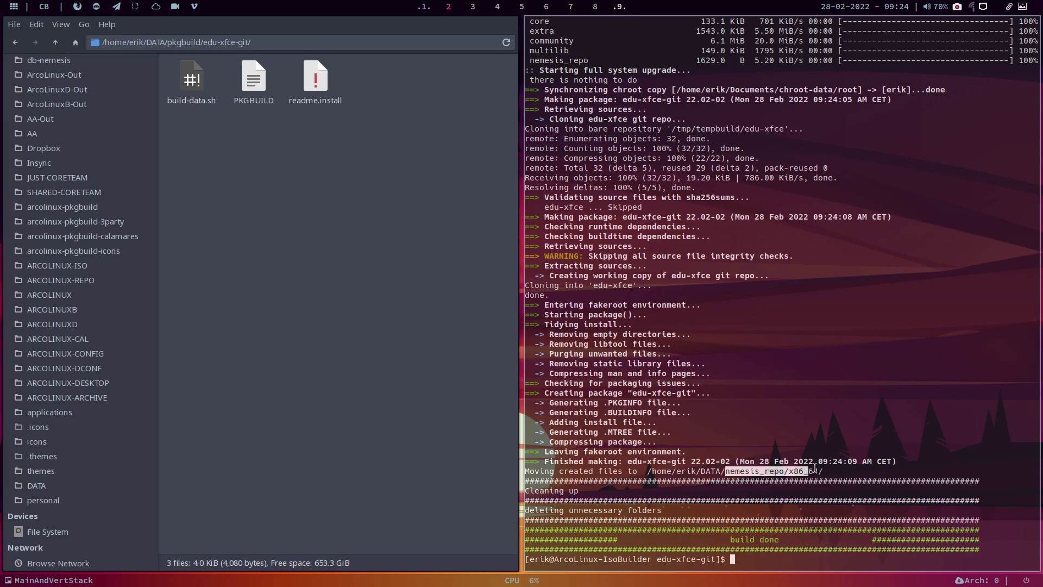
{"action": "key", "text": "super+q"}
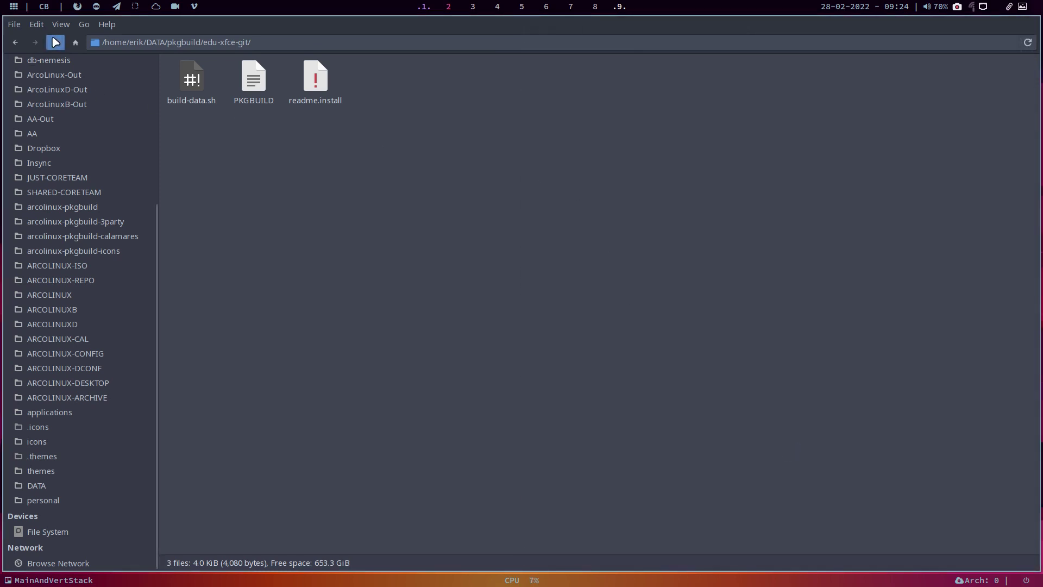
Step: Open a terminal in DATA/nemesis_repo and run ./git-v1.sh
{"action": "left_click", "coordinate": [55, 42]}
{"action": "left_click", "coordinate": [55, 42]}
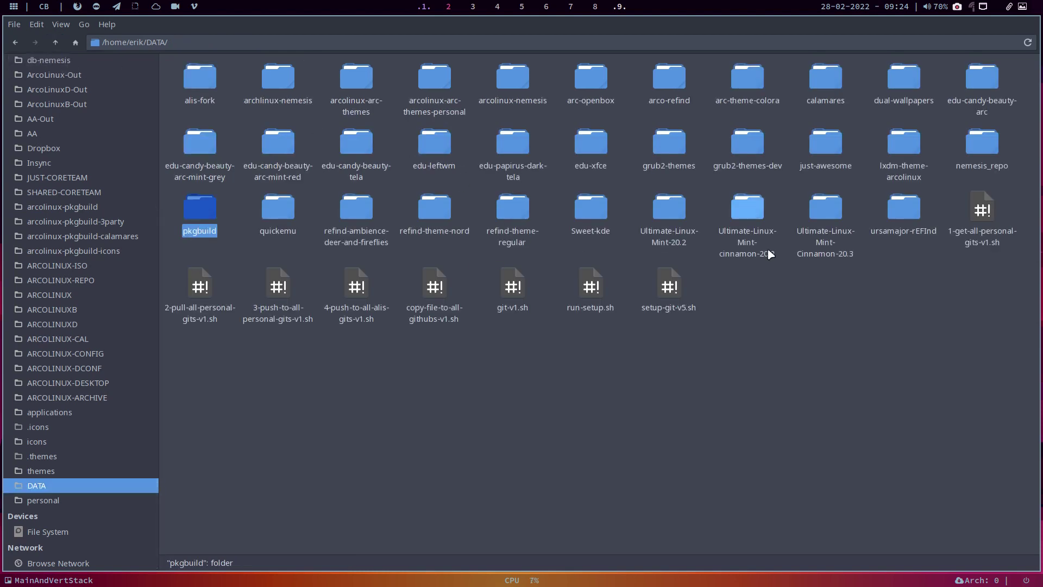
{"action": "double_click", "coordinate": [977, 144]}
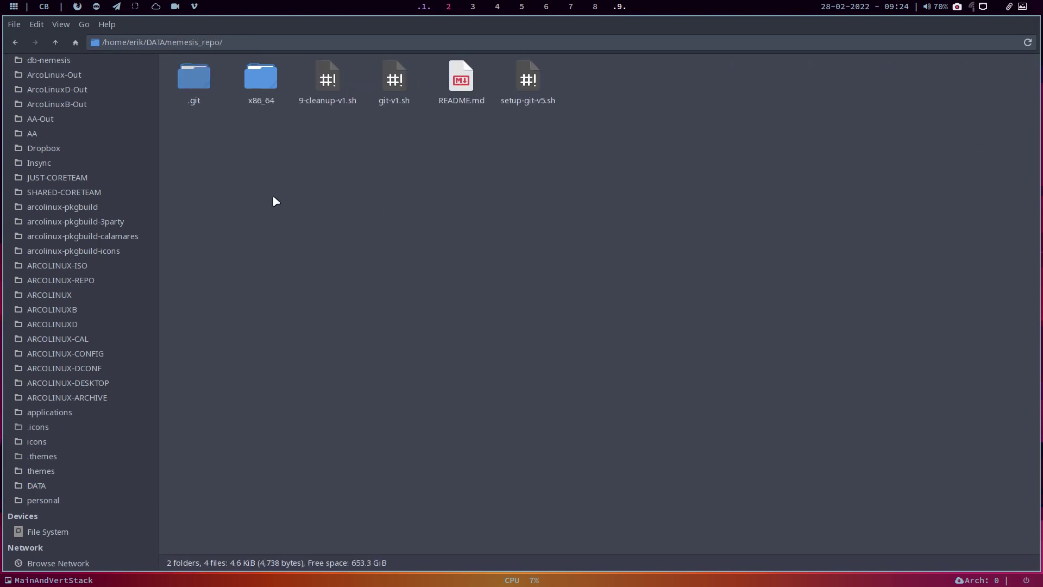
{"action": "right_click", "coordinate": [321, 182]}
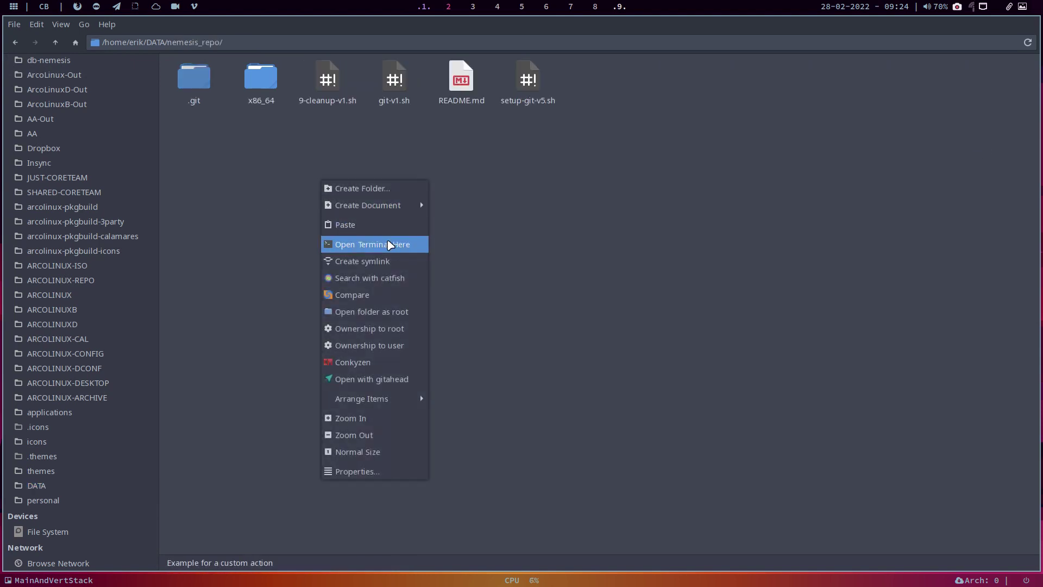
{"action": "left_click", "coordinate": [388, 245]}
{"action": "type", "text": ".:git-v1.sh"}
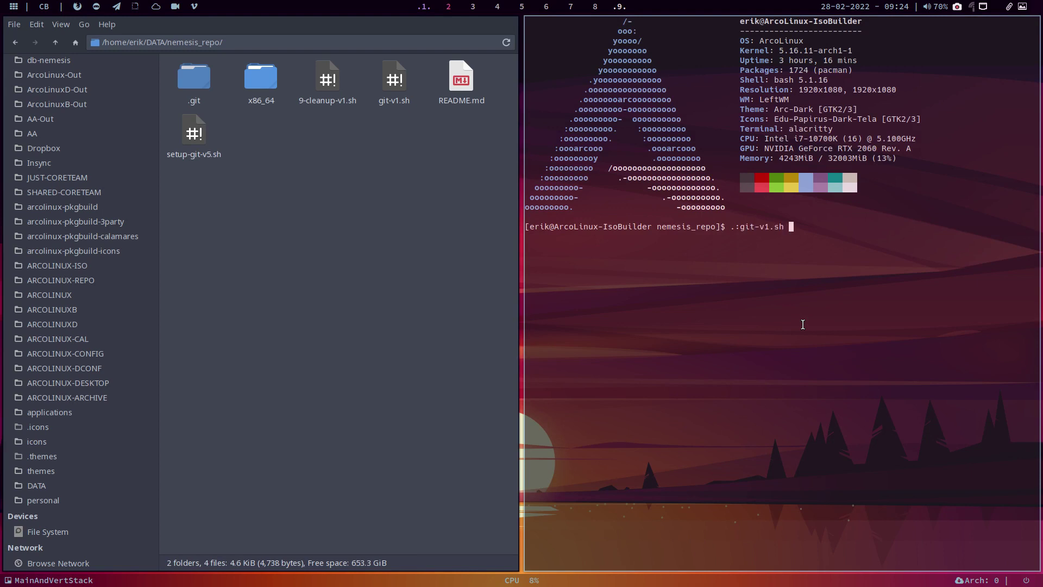
{"action": "key", "text": "Return"}
{"action": "type", "text": "./git-v1.sh"}
{"action": "key", "text": "Return"}
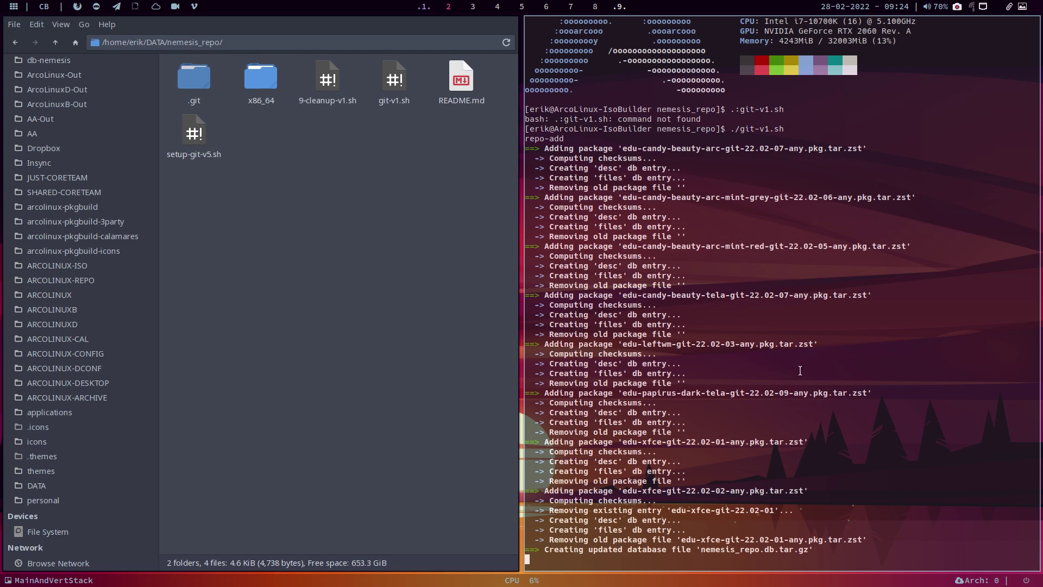
Step: Check the output lines removing 22.02-01 and adding the new edu-xfce-git package
{"action": "left_click_drag", "start_coordinate": [678, 511], "coordinate": [705, 510]}
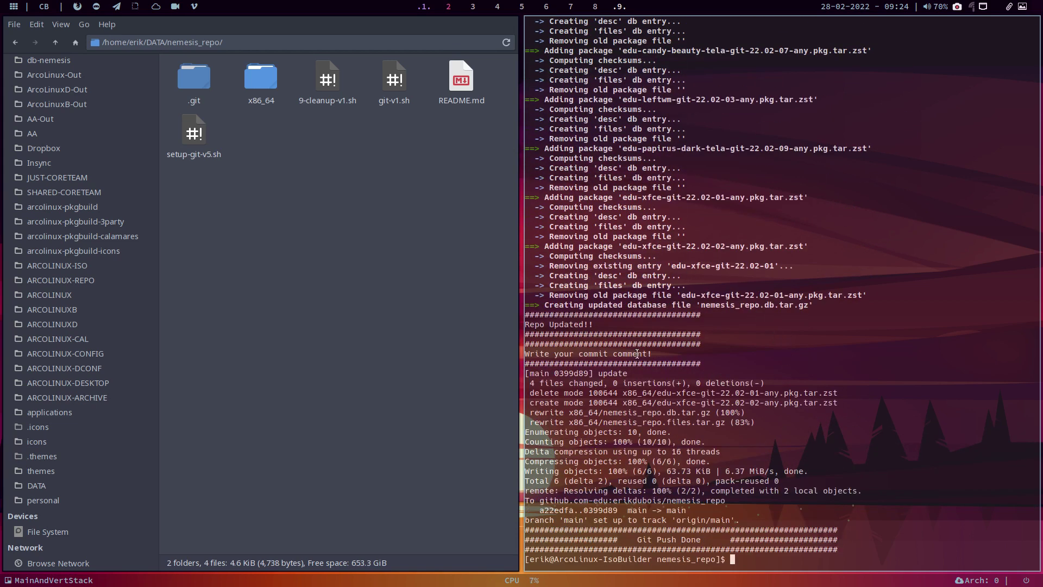
{"action": "left_click_drag", "start_coordinate": [531, 392], "coordinate": [845, 393]}
{"action": "left_click_drag", "start_coordinate": [551, 403], "coordinate": [793, 404]}
{"action": "left_click", "coordinate": [741, 403]}
Step: Close the host terminal and file manager, then move to VirtualBox on workspace 9
{"action": "key", "text": "super+q"}
{"action": "key", "text": "super+q"}
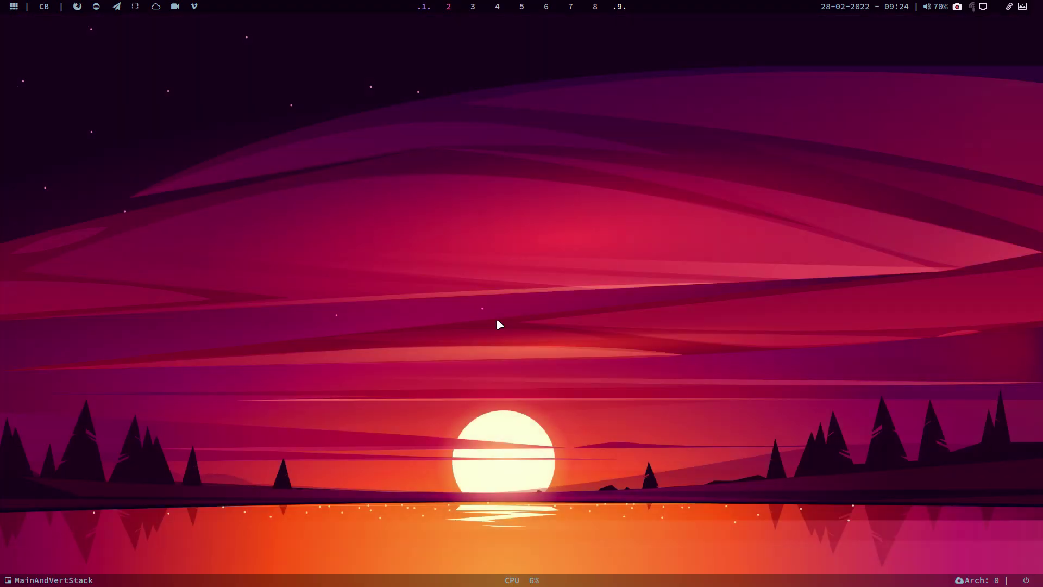
{"action": "key", "text": "super+2"}
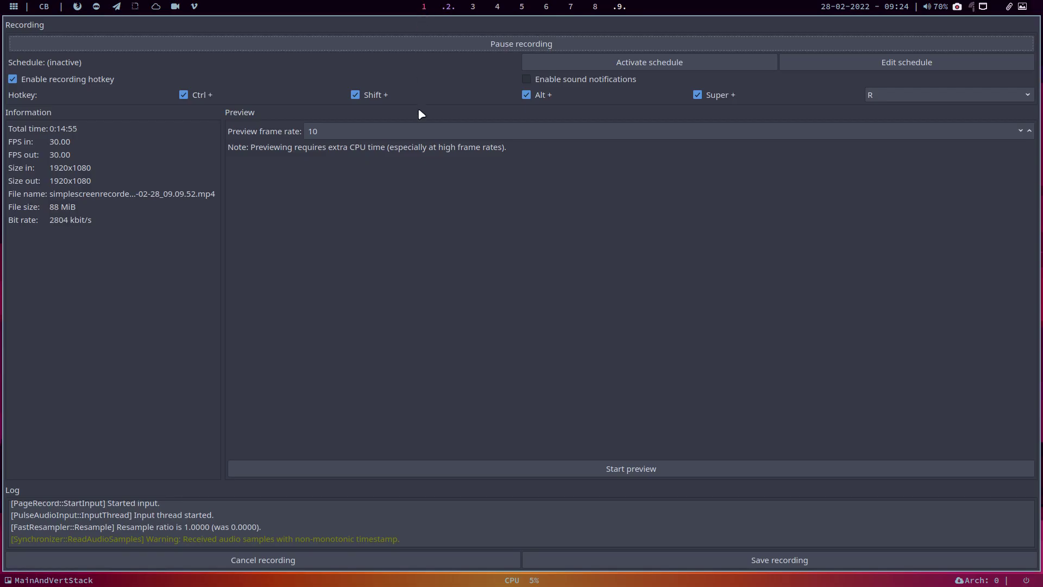
{"action": "key", "text": "super+1"}
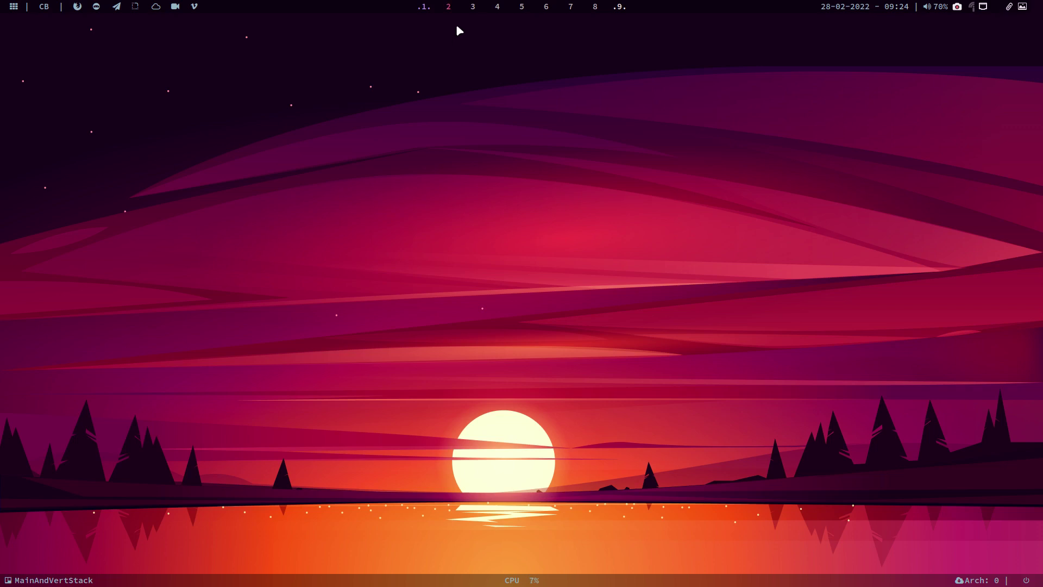
{"action": "left_click", "coordinate": [618, 7]}
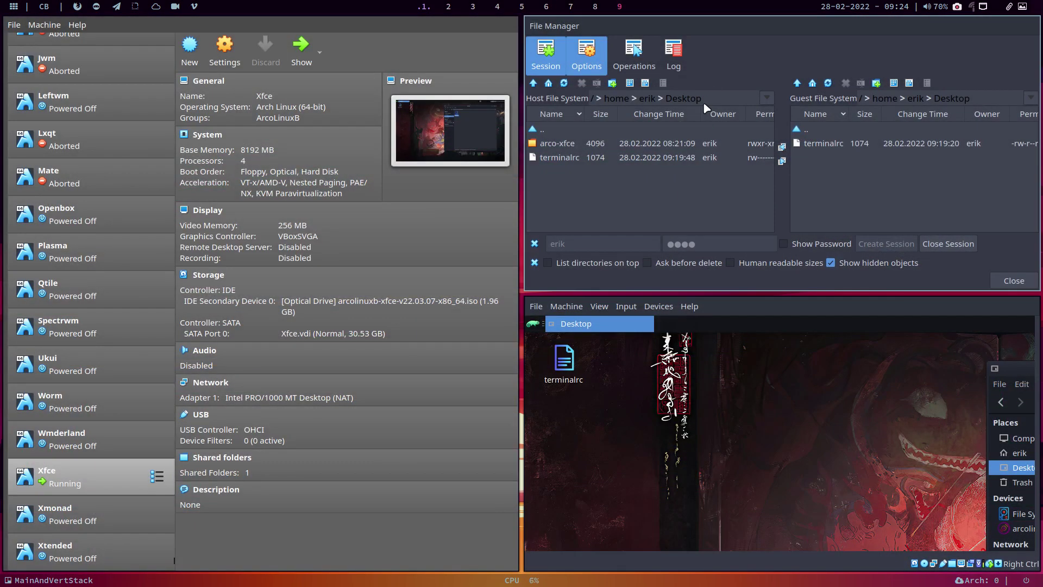
Step: Dismiss the File Manager options menu and switch the VM to full screen with Host+F
{"action": "left_click", "coordinate": [554, 26]}
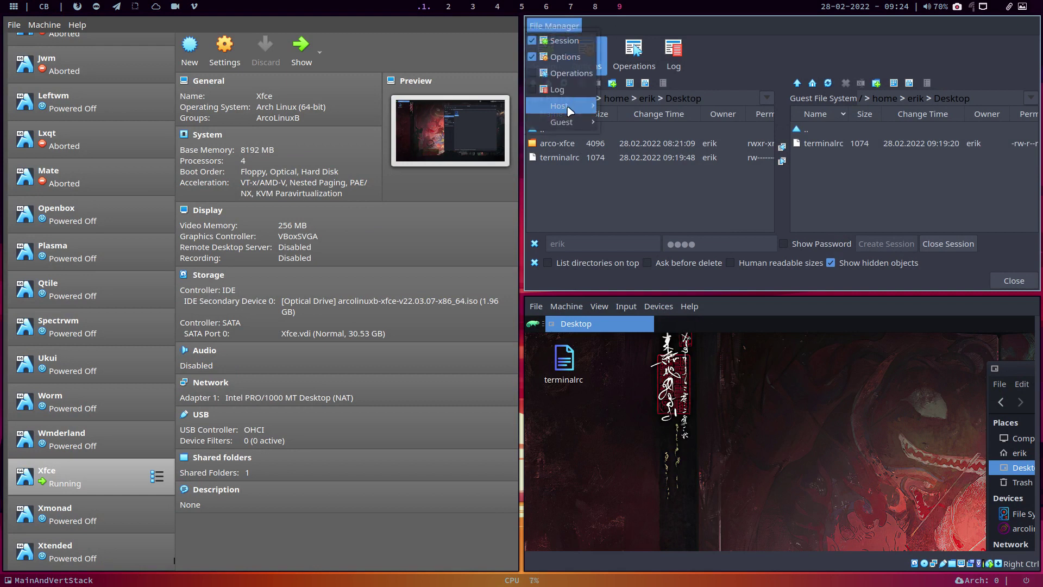
{"action": "mouse_move", "coordinate": [565, 122]}
{"action": "left_click", "coordinate": [1006, 282]}
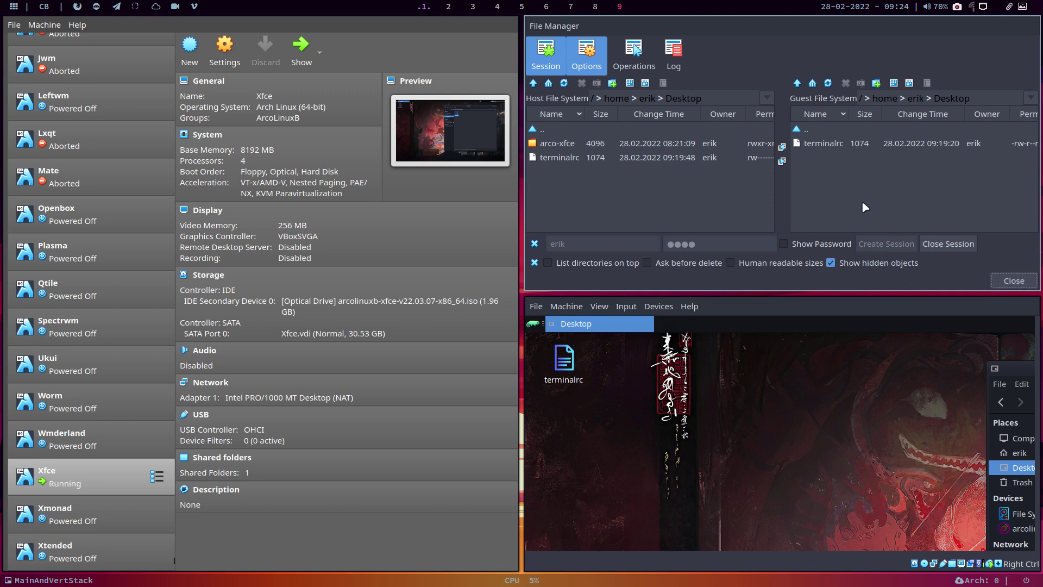
{"action": "key", "text": "alt+f"}
{"action": "key", "text": "Escape"}
{"action": "key", "text": "Control_R+f"}
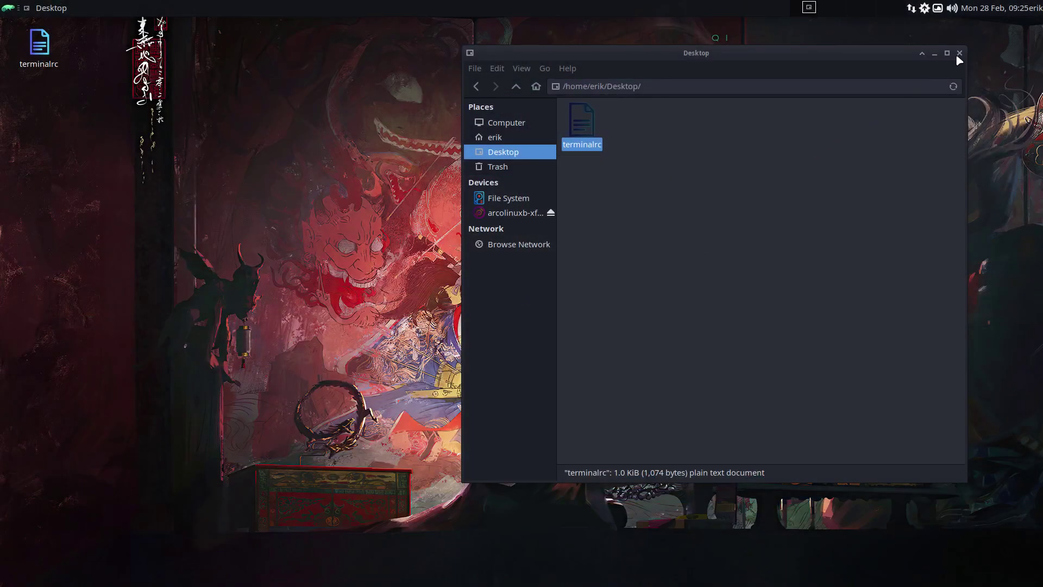
Step: Close the guest's Desktop window and run update in a new guest terminal
{"action": "left_click", "coordinate": [958, 53]}
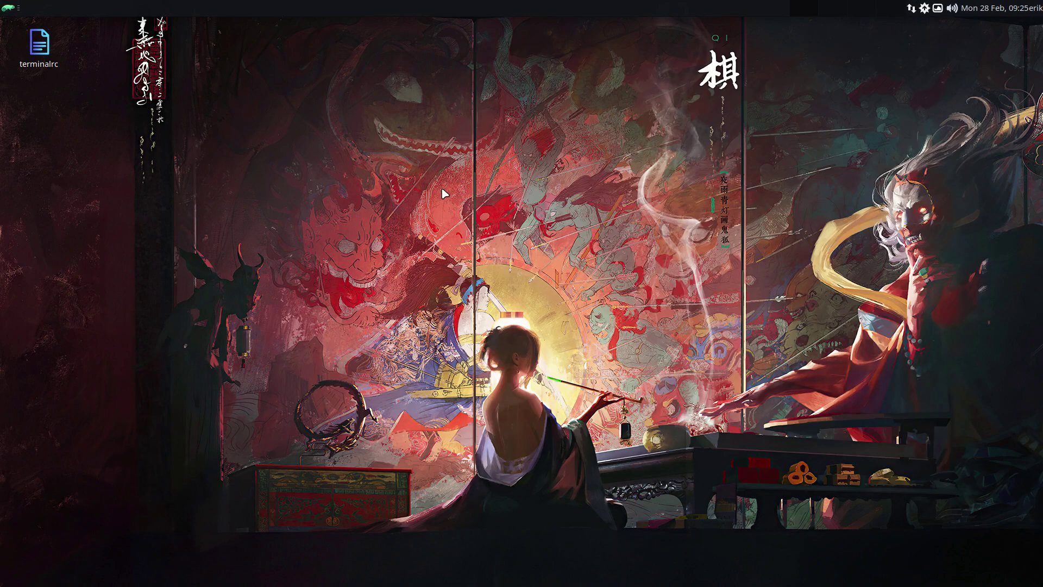
{"action": "key", "text": "ctrl+alt+t"}
{"action": "type", "text": "update"}
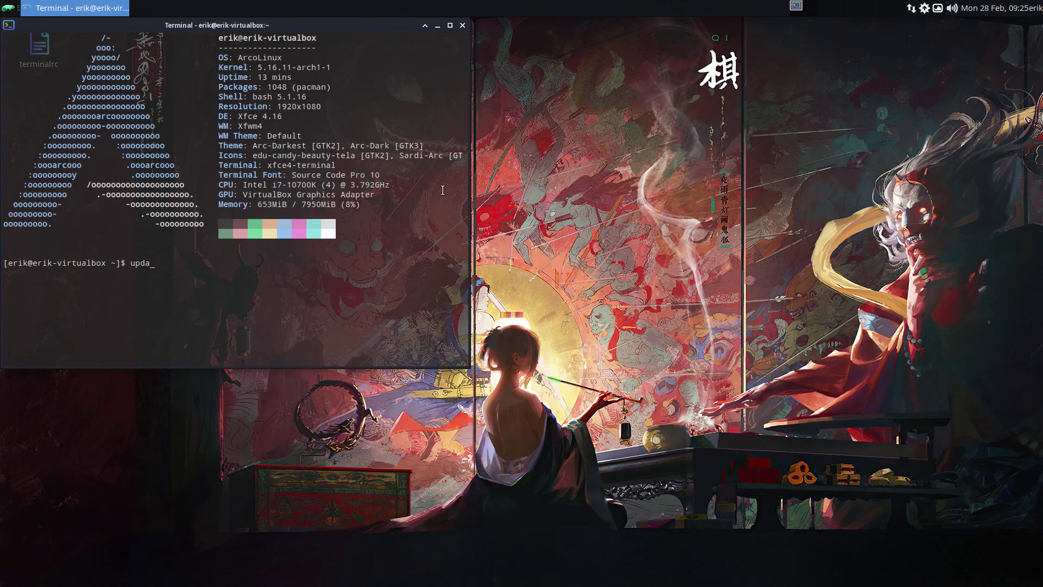
{"action": "key", "text": "Return"}
{"action": "key", "text": "Return"}
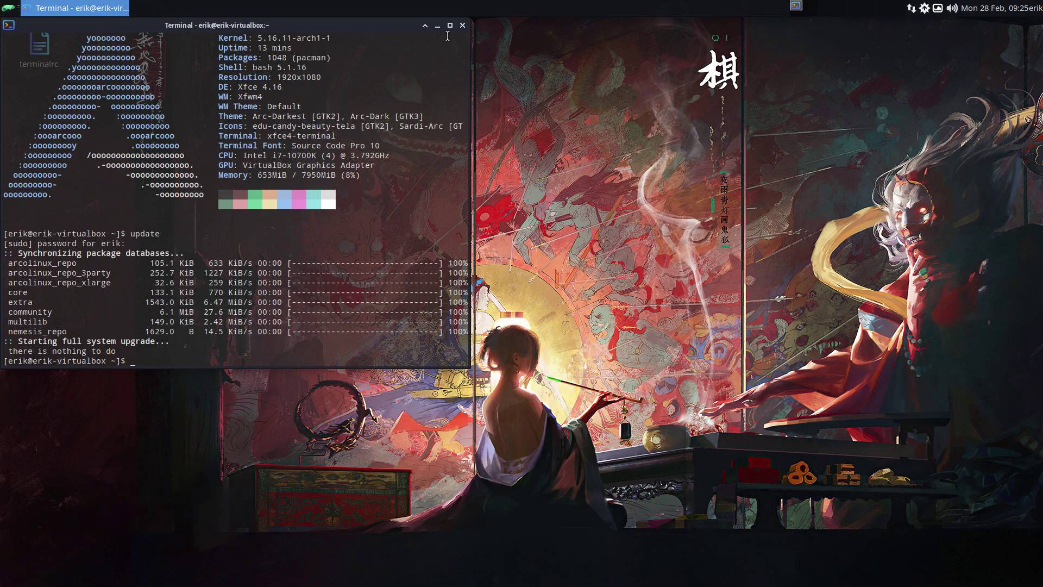
{"action": "left_click_drag", "start_coordinate": [358, 27], "coordinate": [624, 39]}
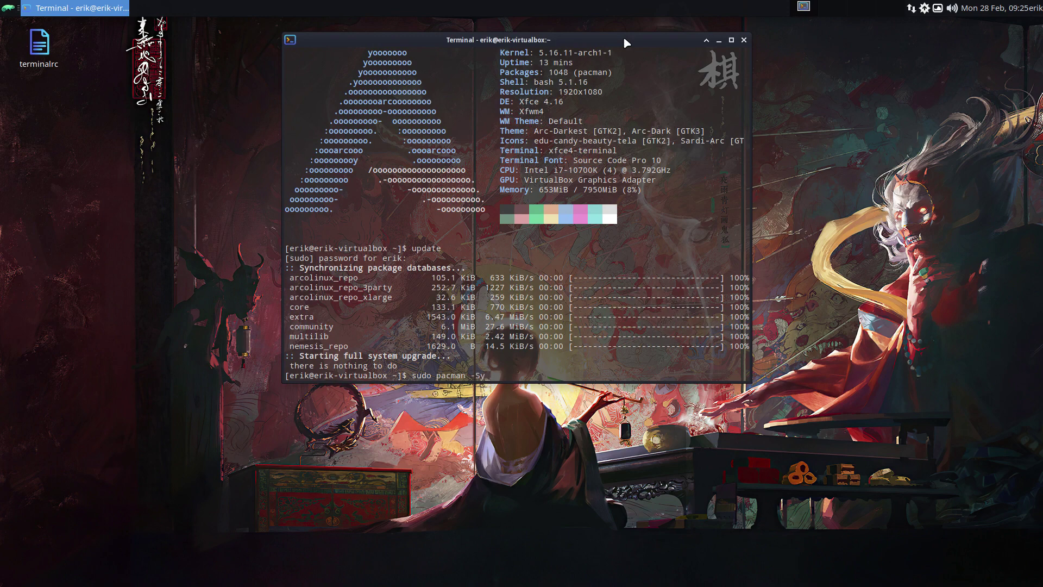
Step: List nemesis_repo packages with sudo pacman -Syl, noting edu-xfce-git 22.02-01 installed
{"action": "key", "text": "Tab"}
{"action": "key", "text": "Return"}
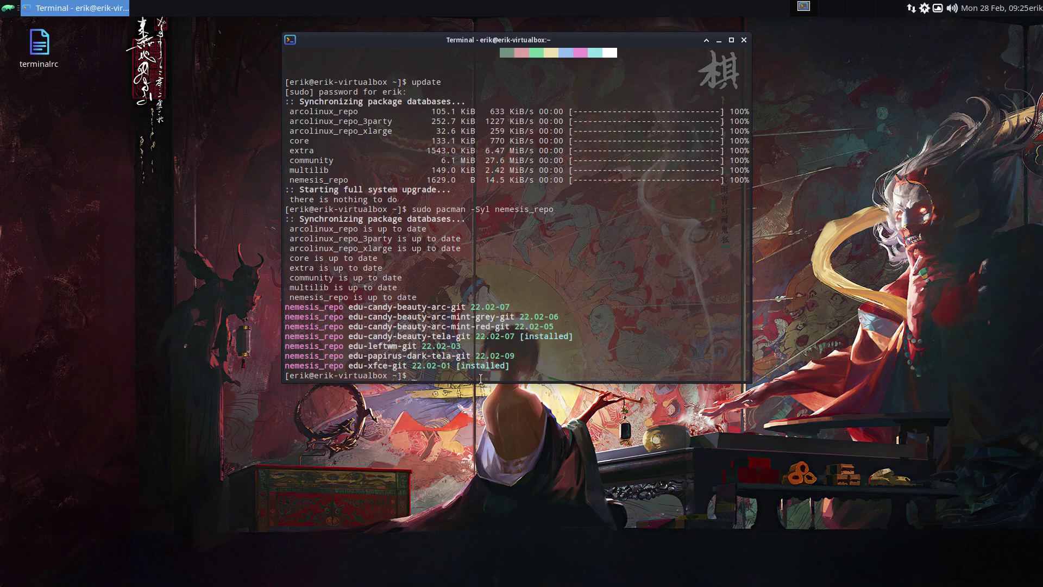
{"action": "left_click_drag", "start_coordinate": [397, 365], "coordinate": [451, 365]}
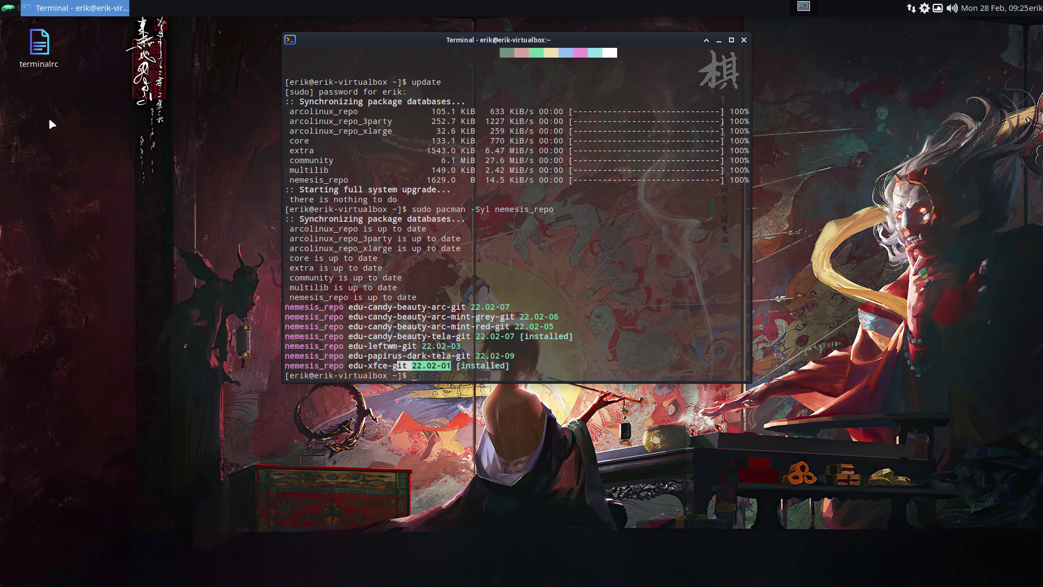
{"action": "left_click", "coordinate": [34, 46]}
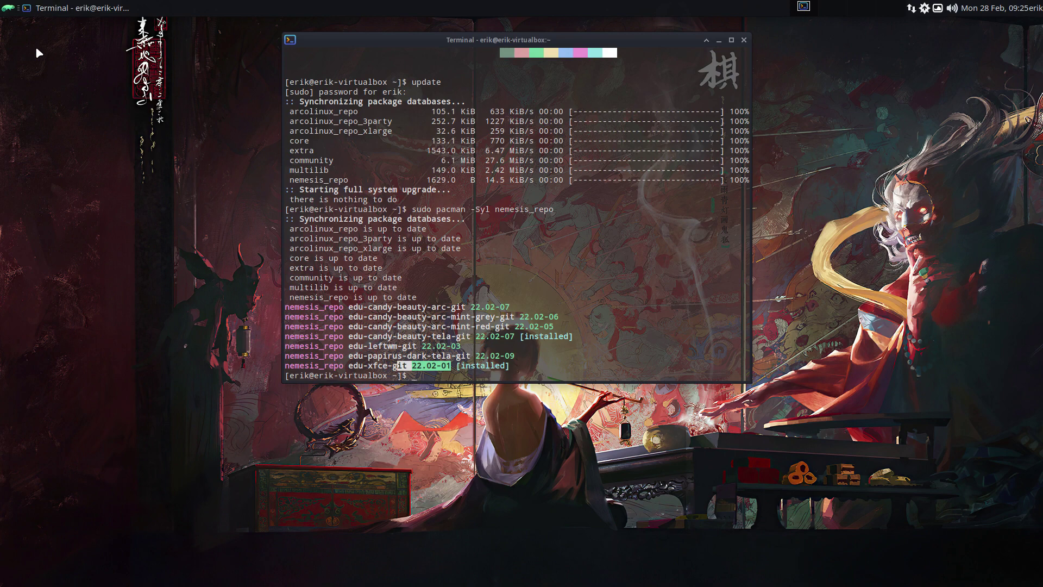
{"action": "left_click_drag", "start_coordinate": [470, 41], "coordinate": [290, 48]}
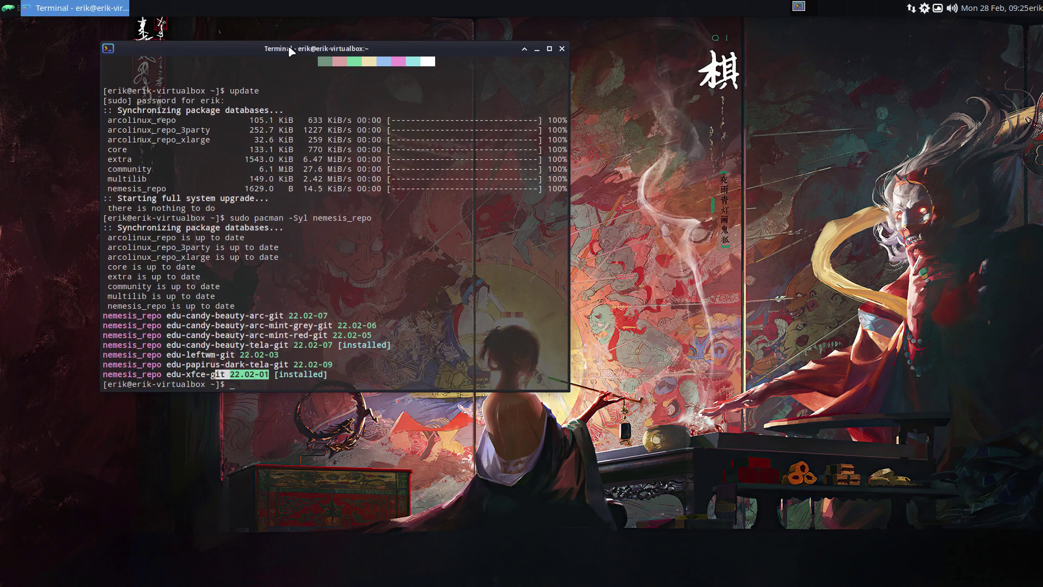
{"action": "left_click", "coordinate": [457, 264]}
Step: Rerun the nemesis_repo package listing twice from command history
{"action": "key", "text": "Up"}
{"action": "key", "text": "Return"}
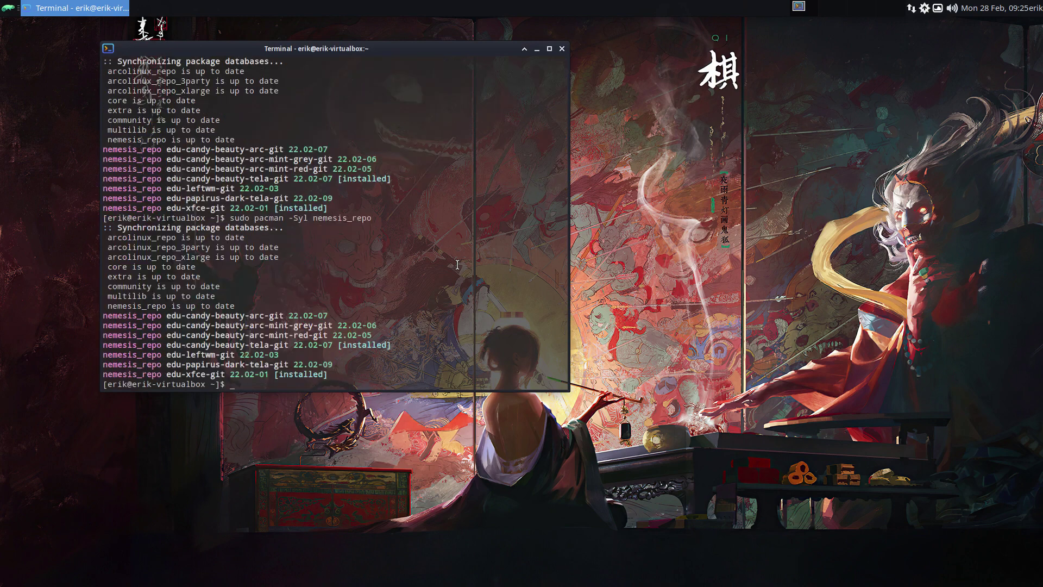
{"action": "key", "text": "Up"}
{"action": "key", "text": "Return"}
{"action": "left_click_drag", "start_coordinate": [385, 52], "coordinate": [824, 50]}
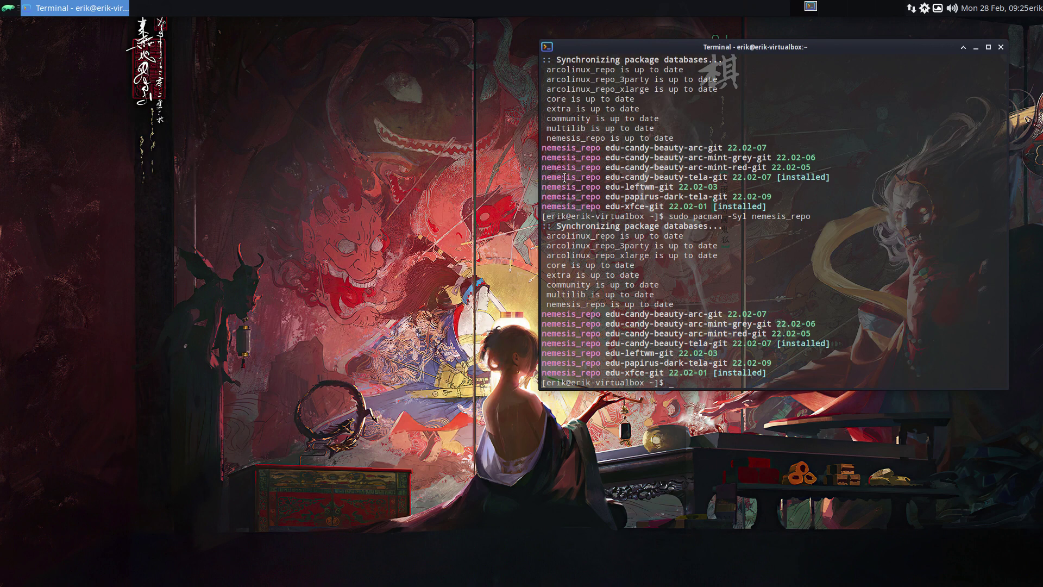
{"action": "left_click", "coordinate": [5, 7]}
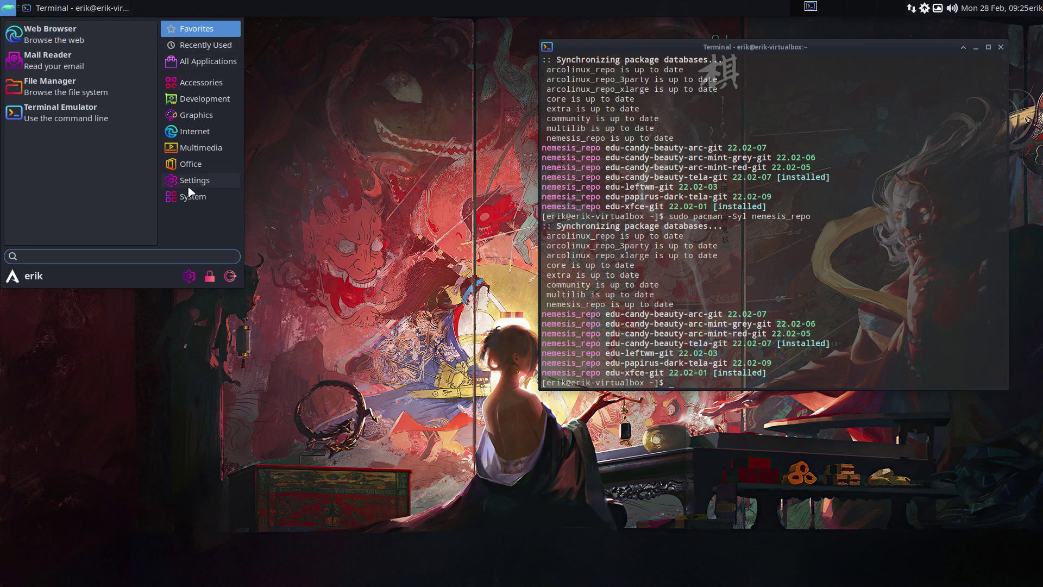
Step: Choose the Edu Candy Beauty Tela icon theme under Settings > Appearance > Icons, then exit full-screen VM view
{"action": "left_click", "coordinate": [188, 275]}
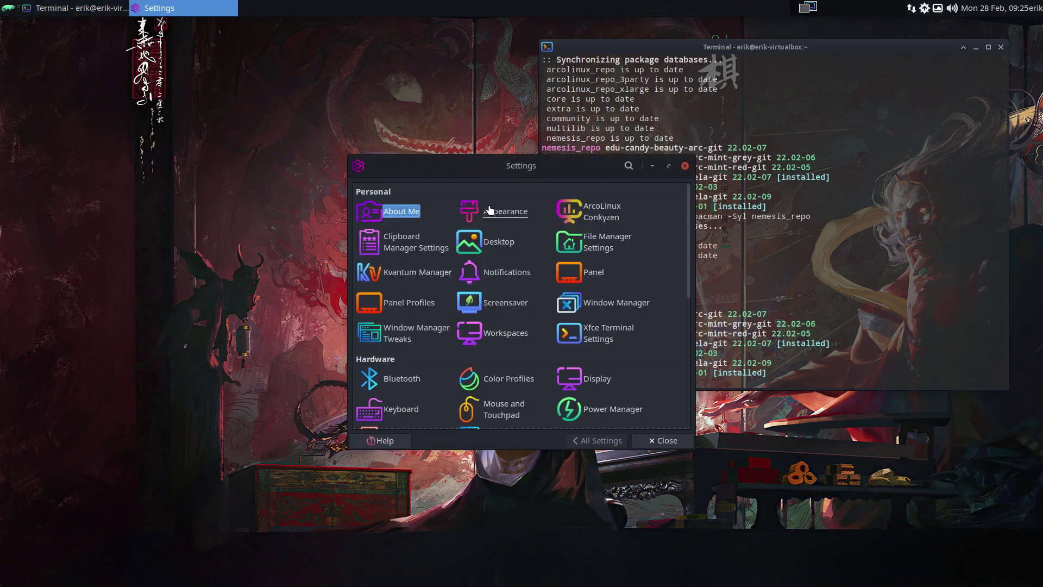
{"action": "left_click", "coordinate": [500, 212]}
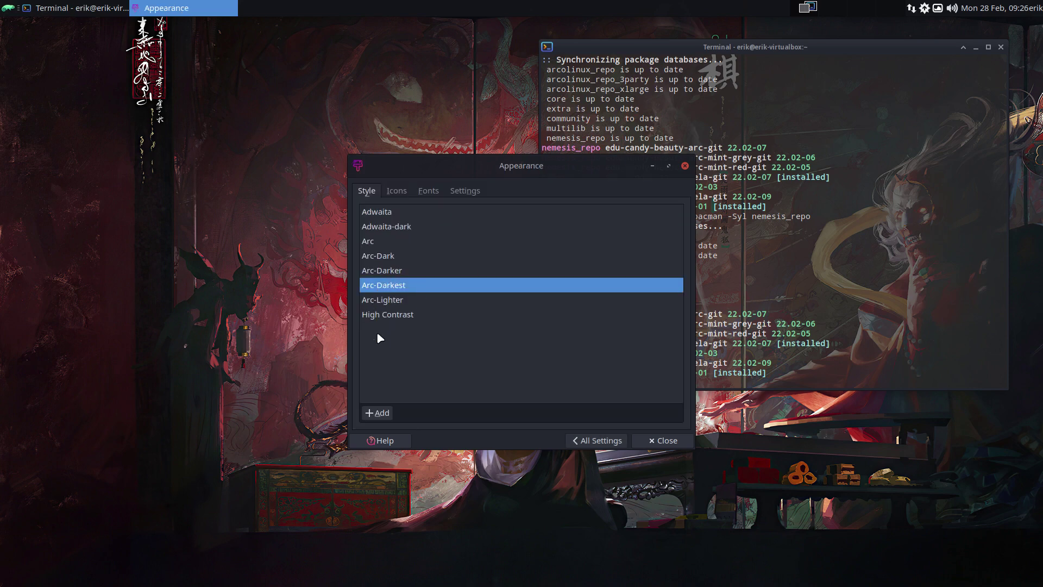
{"action": "left_click", "coordinate": [397, 190]}
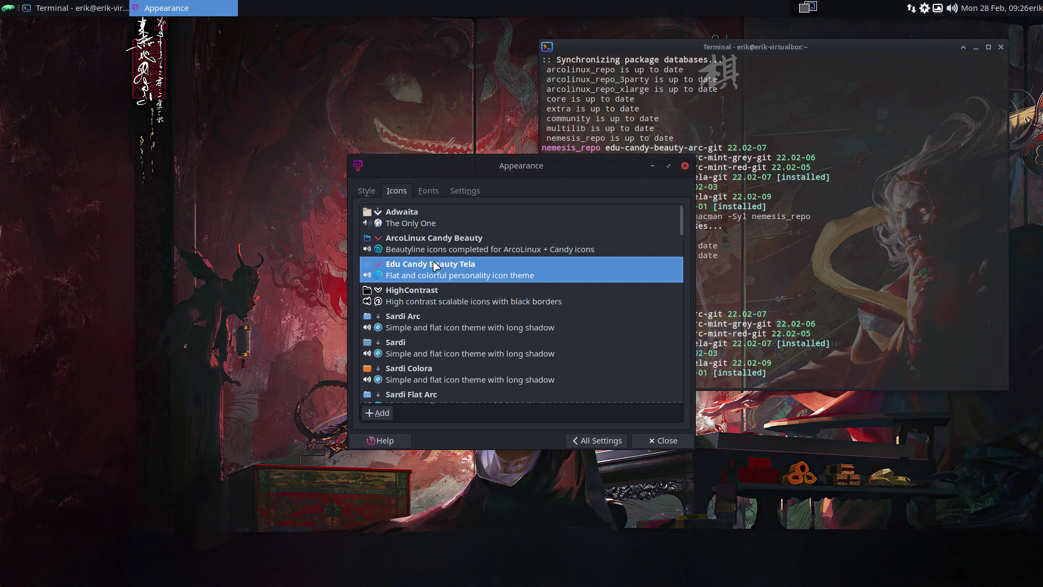
{"action": "left_click", "coordinate": [277, 281]}
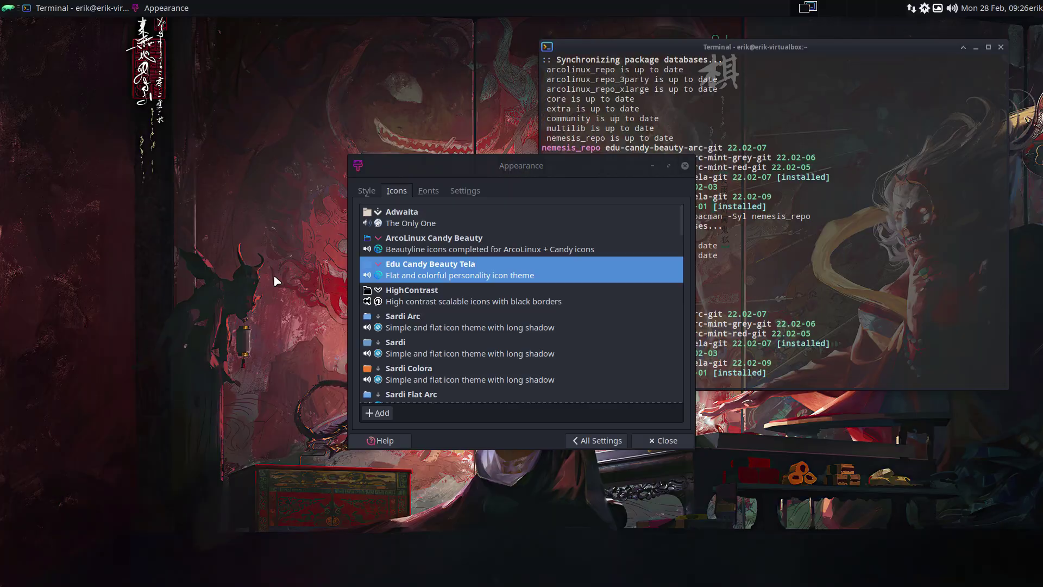
{"action": "key", "text": "Control_R+f"}
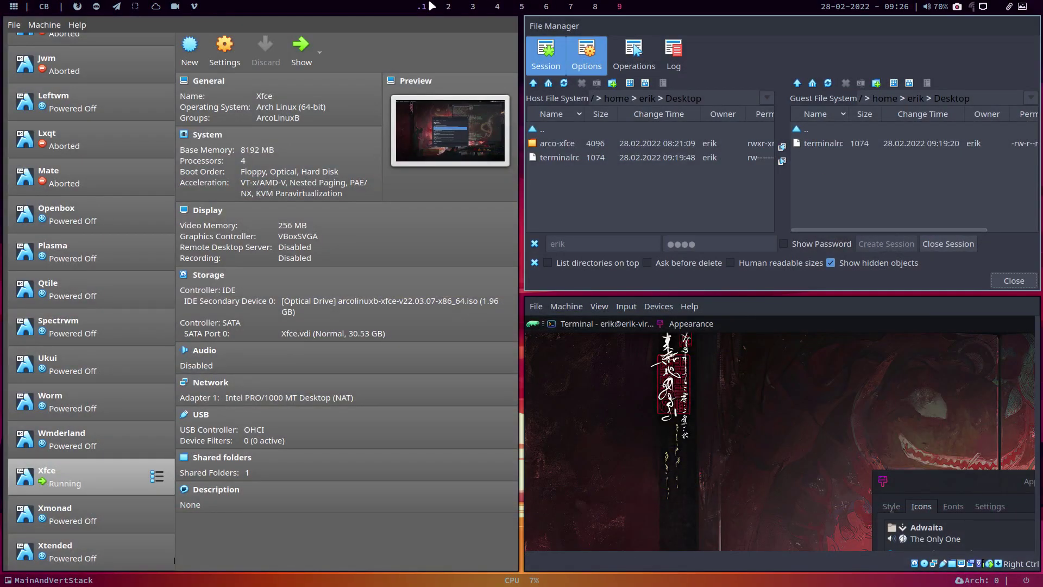
Step: Open DATA/edu-candy-beauty-tela/icons/edu-candy-beauty-tela/index.theme in Sublime Text on an empty workspace
{"action": "key", "text": "super+1"}
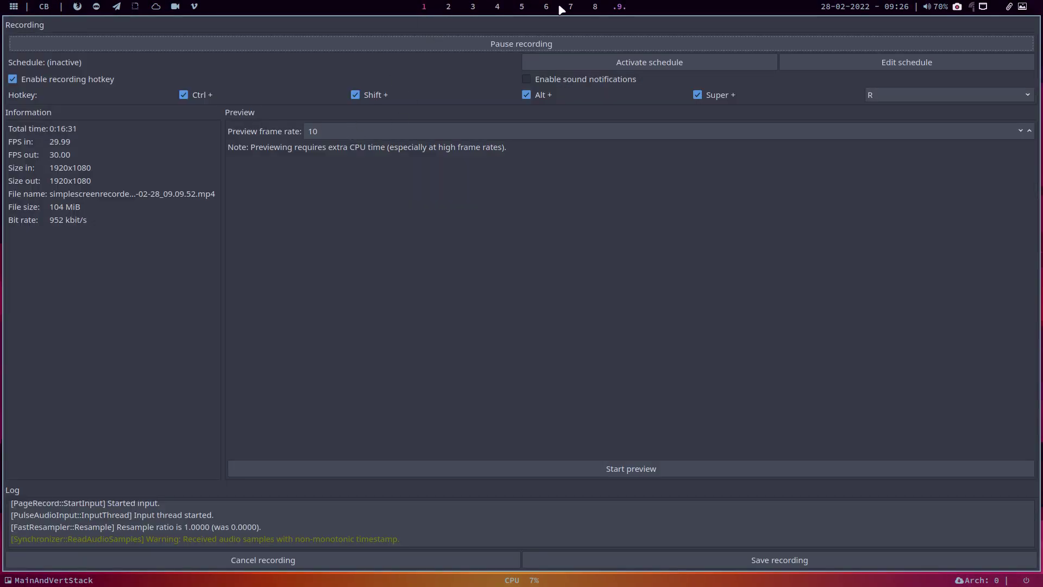
{"action": "left_click", "coordinate": [449, 6]}
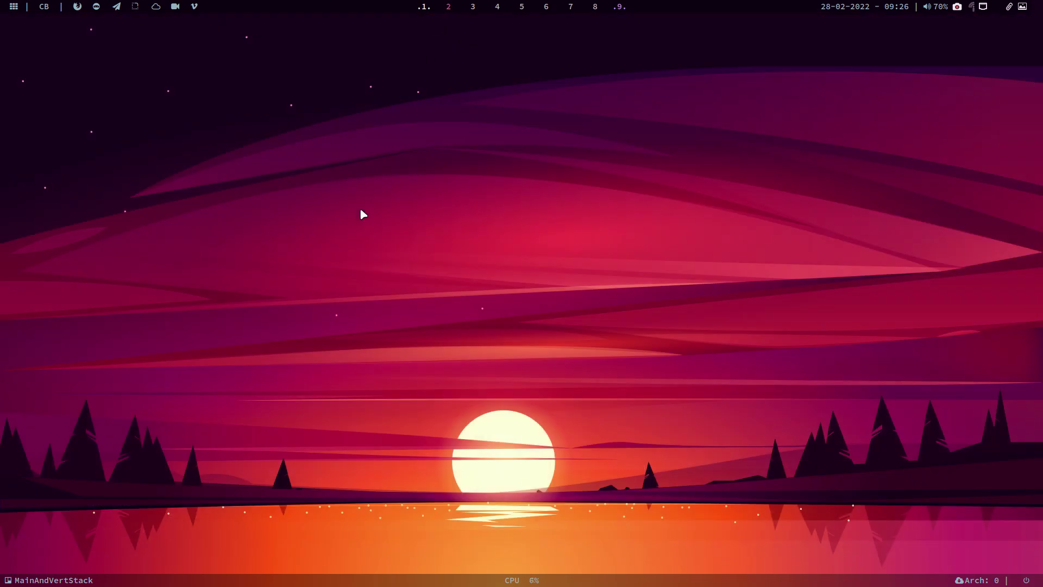
{"action": "key", "text": "super+shift+Return"}
{"action": "scroll", "coordinate": [135, 386], "scroll_direction": "down", "scroll_amount": 5}
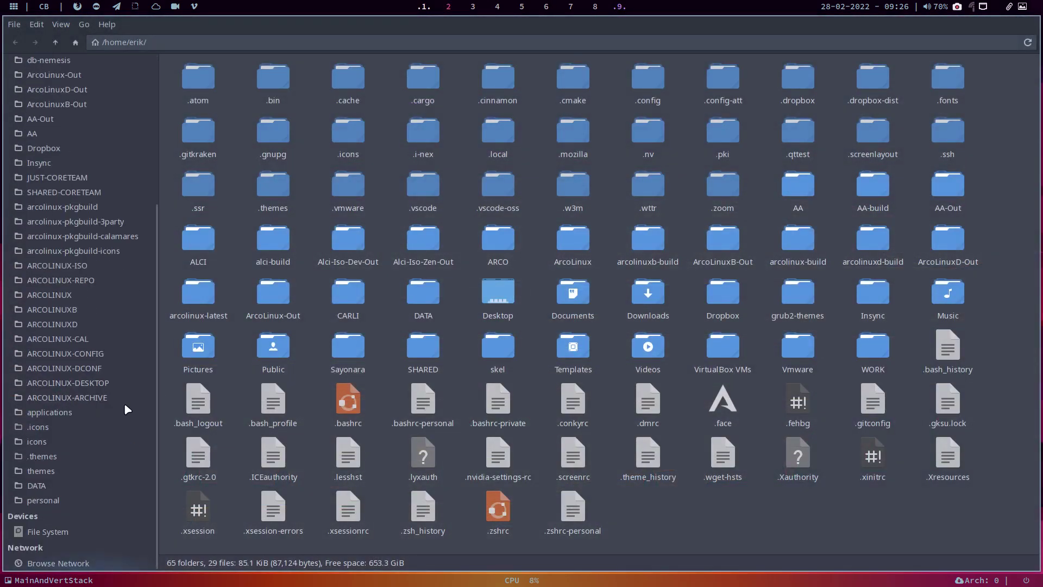
{"action": "left_click", "coordinate": [87, 485]}
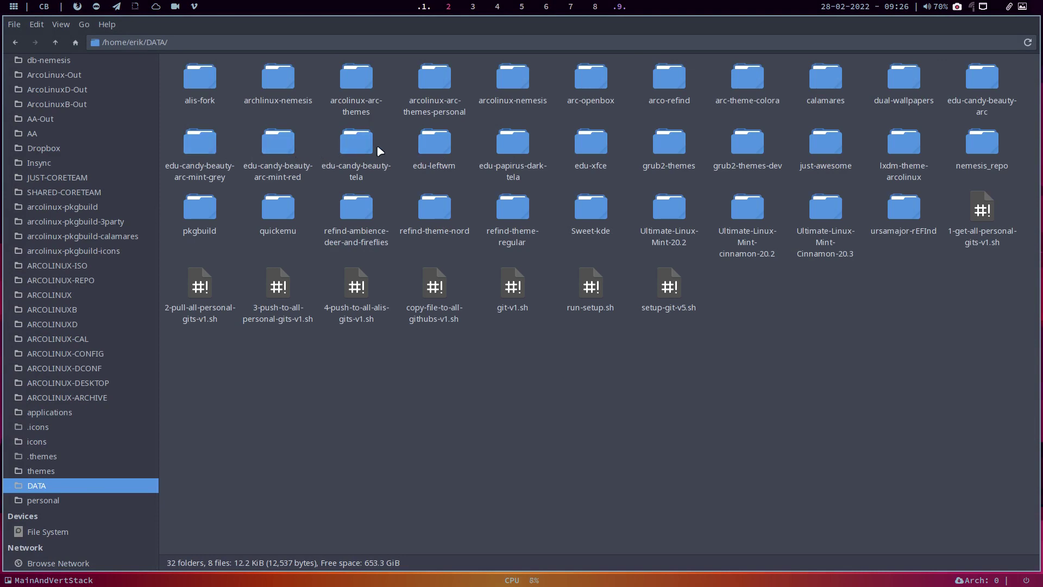
{"action": "left_click", "coordinate": [358, 150]}
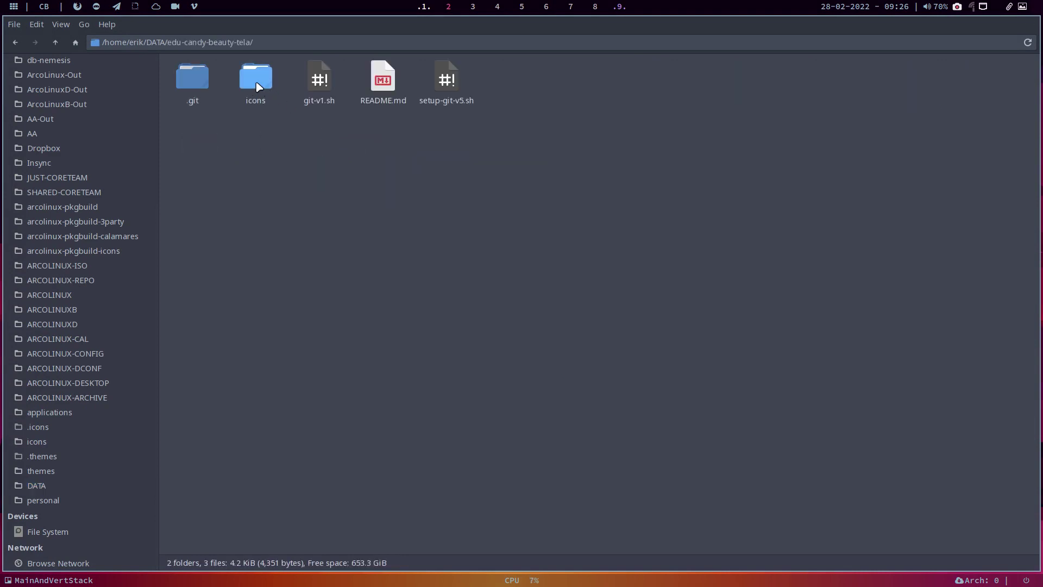
{"action": "double_click", "coordinate": [255, 87]}
{"action": "double_click", "coordinate": [234, 97]}
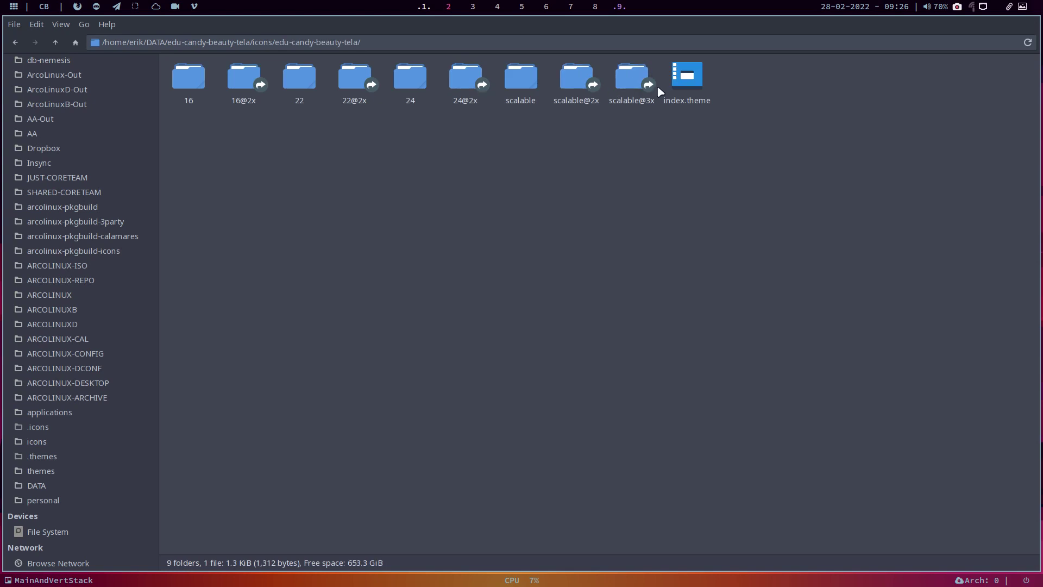
{"action": "double_click", "coordinate": [687, 81]}
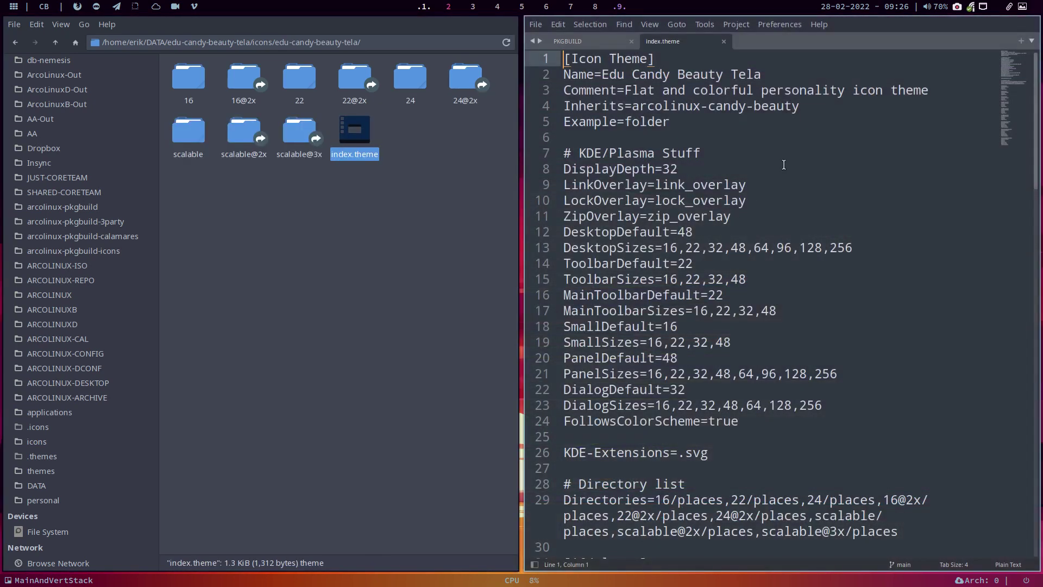
Step: Append '+ Tela folder icons' to the Comment line, save, close Sublime and return to the repo root
{"action": "left_click", "coordinate": [824, 108]}
{"action": "left_click", "coordinate": [940, 90]}
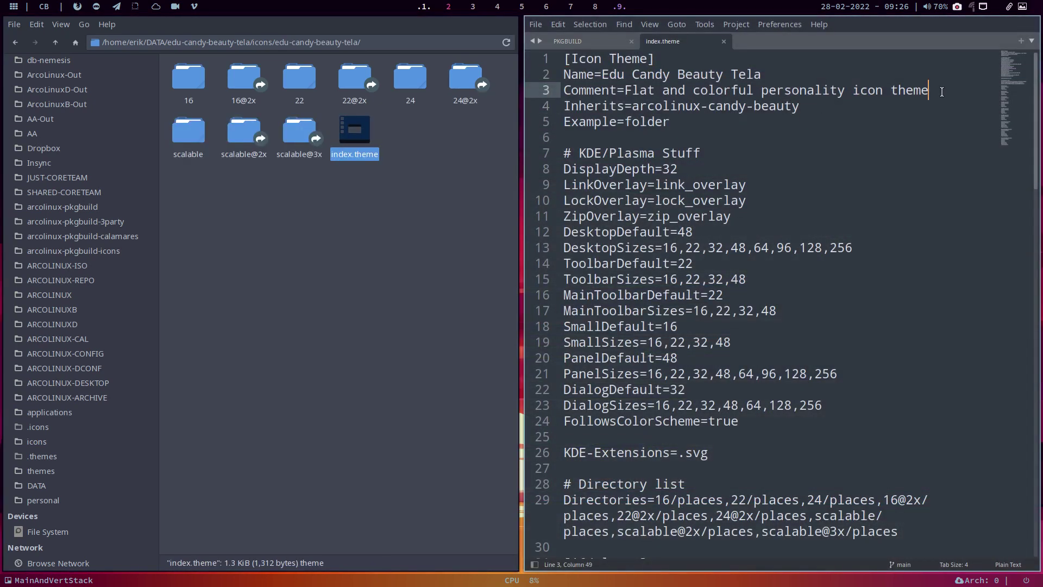
{"action": "type", "text": "+ "}
{"action": "type", "text": "Tela "}
{"action": "type", "text": "i"}
{"action": "type", "text": "older icons"}
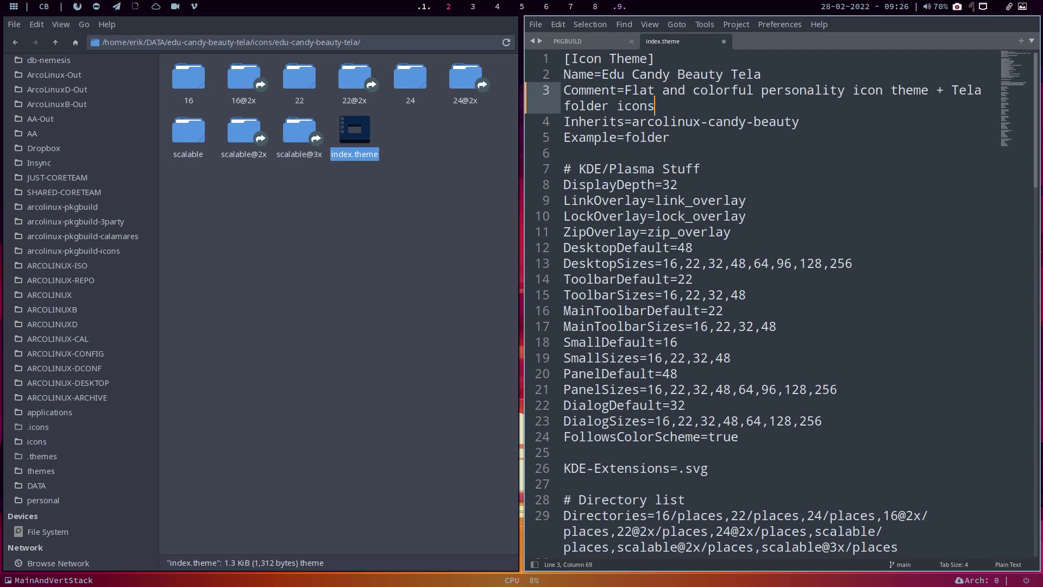
{"action": "key", "text": "ctrl+s"}
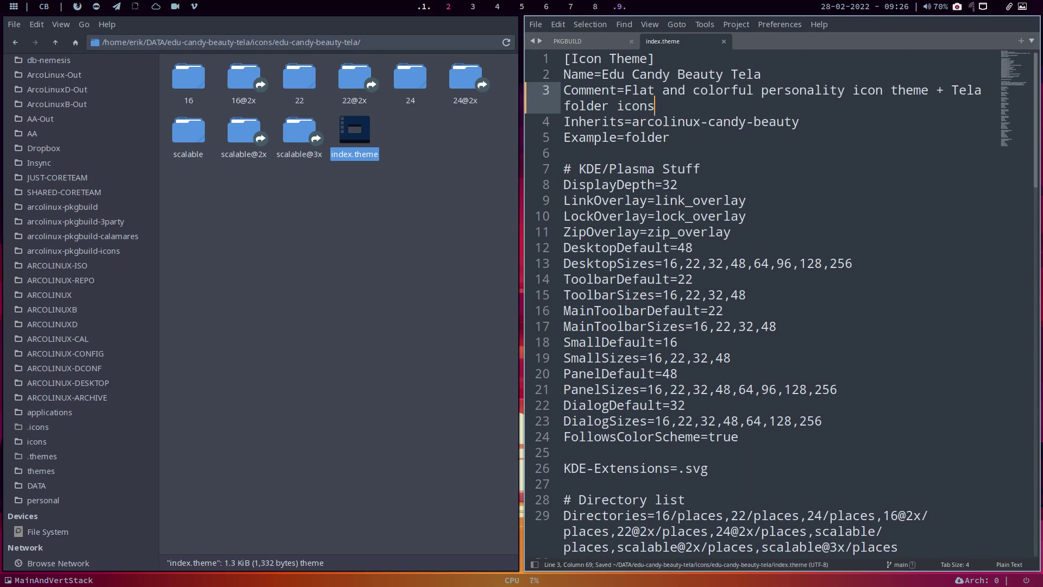
{"action": "key", "text": "super+q"}
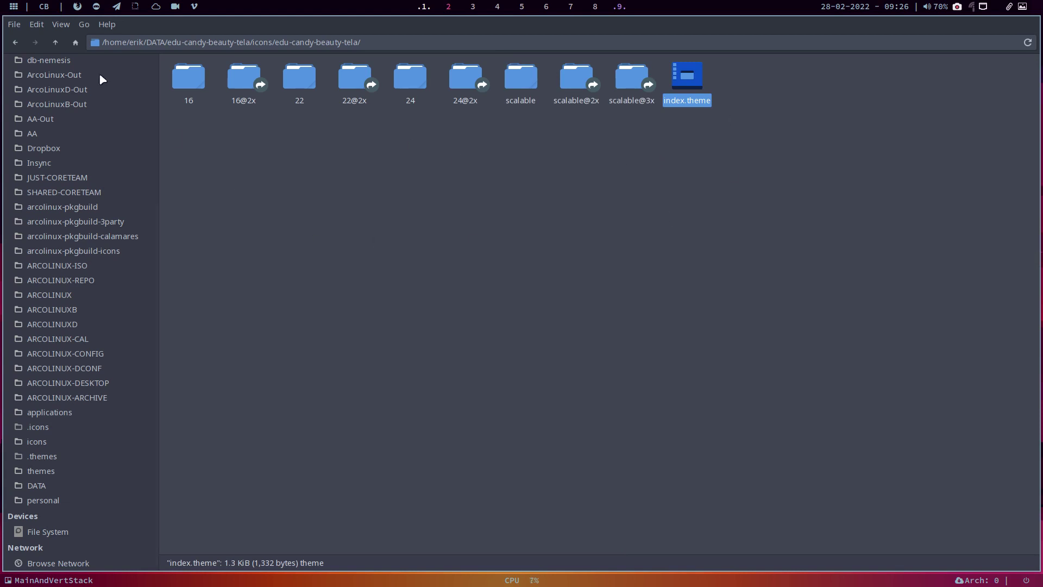
{"action": "left_click", "coordinate": [57, 42]}
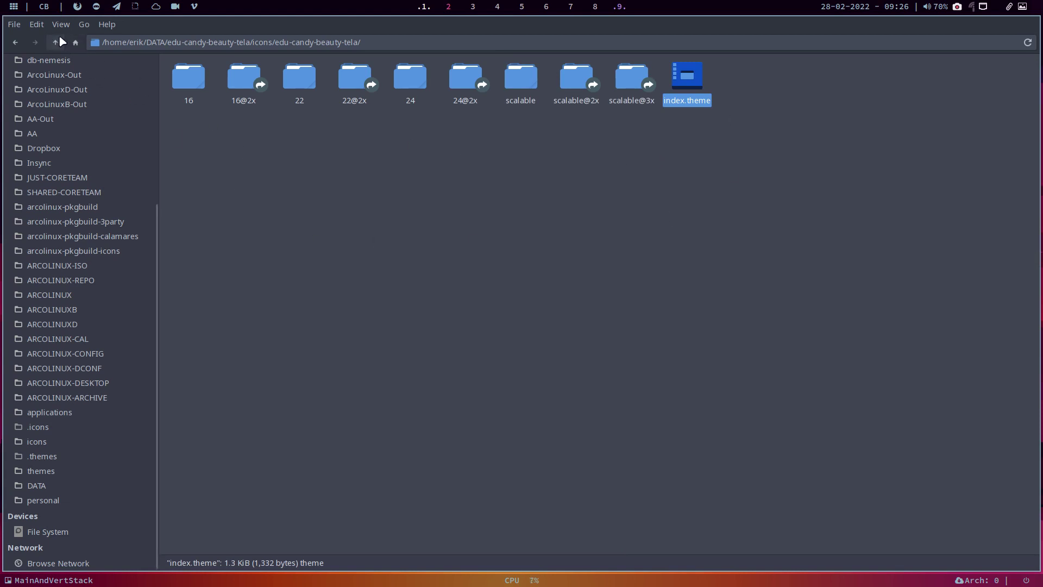
{"action": "left_click", "coordinate": [57, 43]}
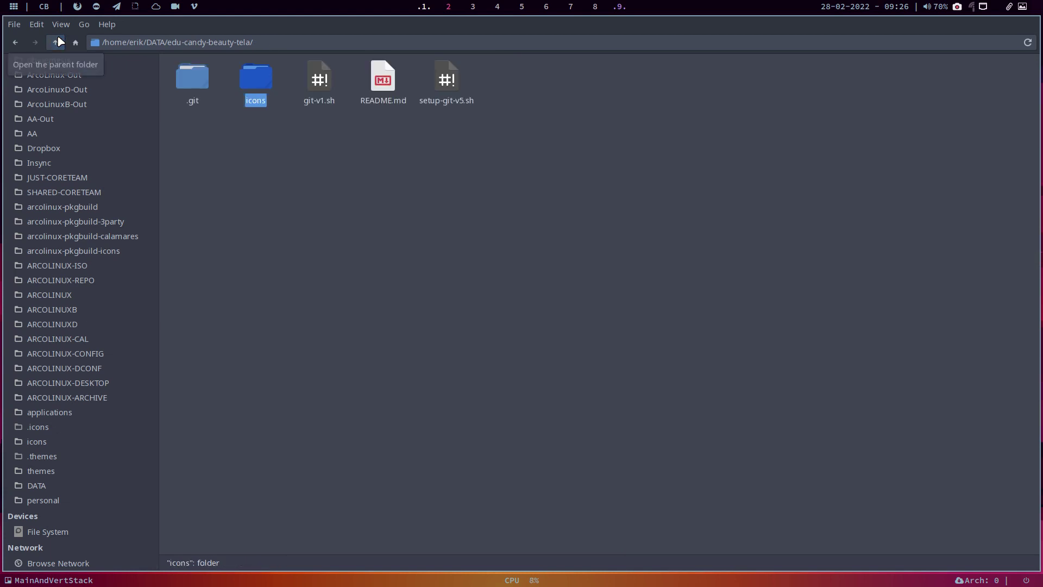
Step: Run git-v1.sh in edu-candy-beauty-tela to commit and push with the comment 'name description', then return to DATA
{"action": "right_click", "coordinate": [343, 234]}
{"action": "left_click", "coordinate": [433, 298]}
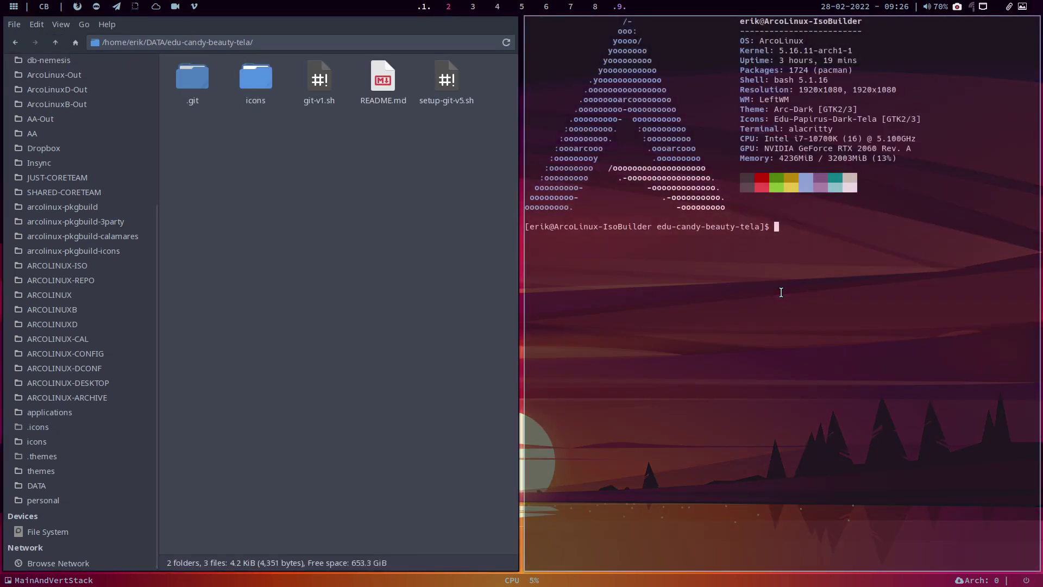
{"action": "type", "text": "./g"}
{"action": "key", "text": "Tab"}
{"action": "key", "text": "Return"}
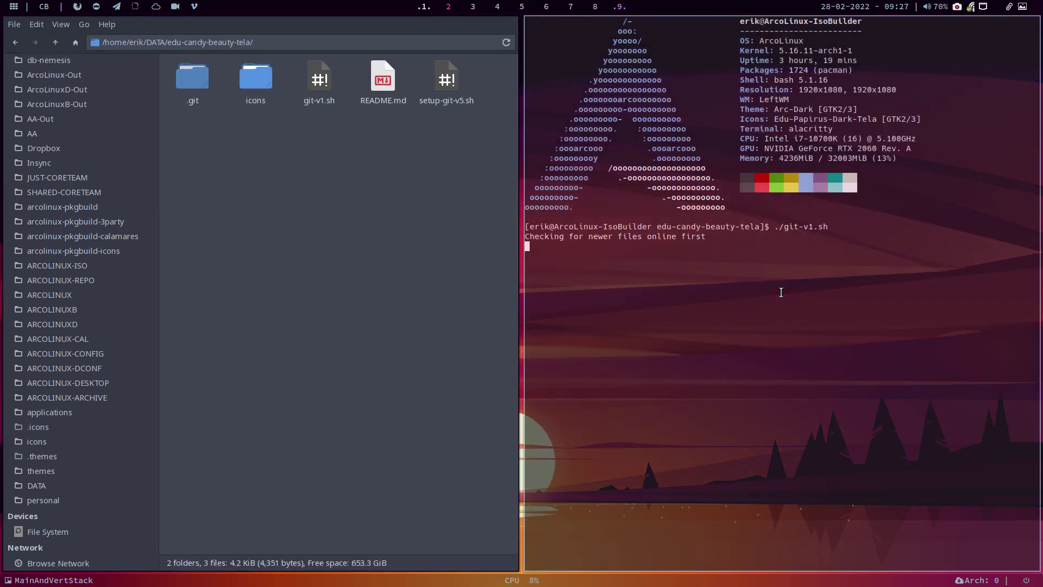
{"action": "type", "text": "n"}
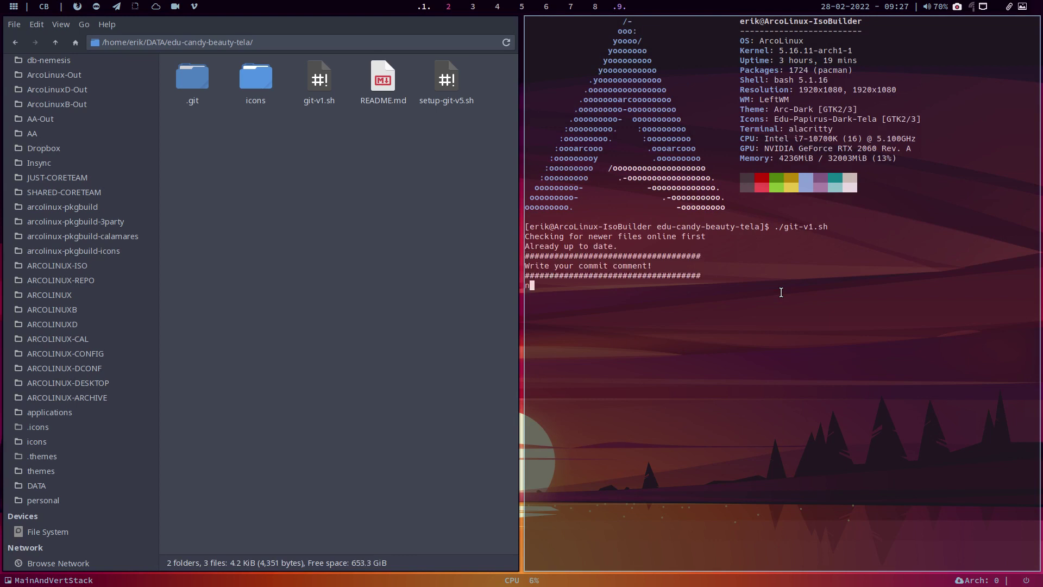
{"action": "type", "text": "ame description"}
{"action": "key", "text": "Return"}
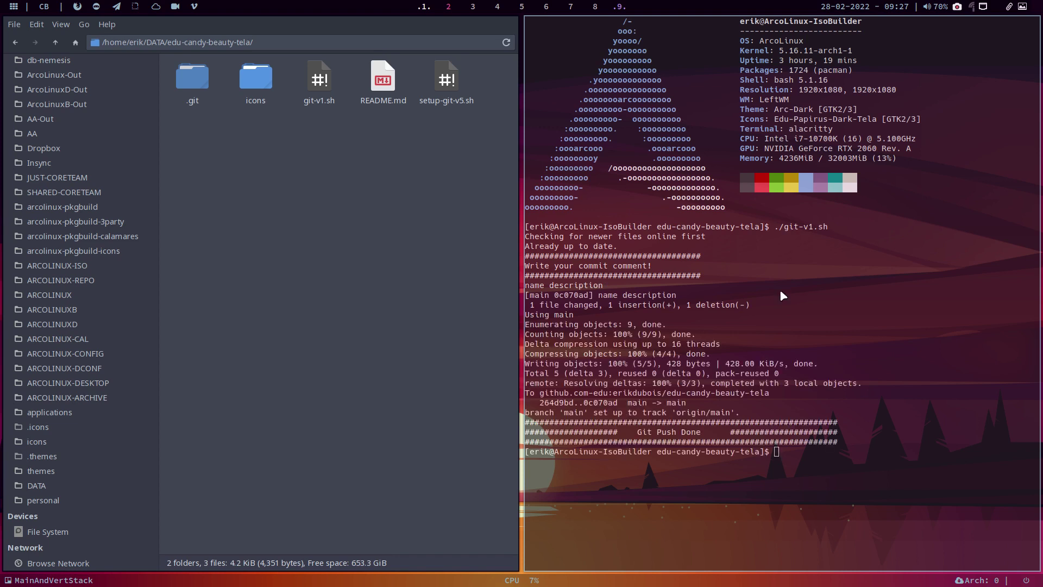
{"action": "key", "text": "super+q"}
{"action": "left_click", "coordinate": [56, 42]}
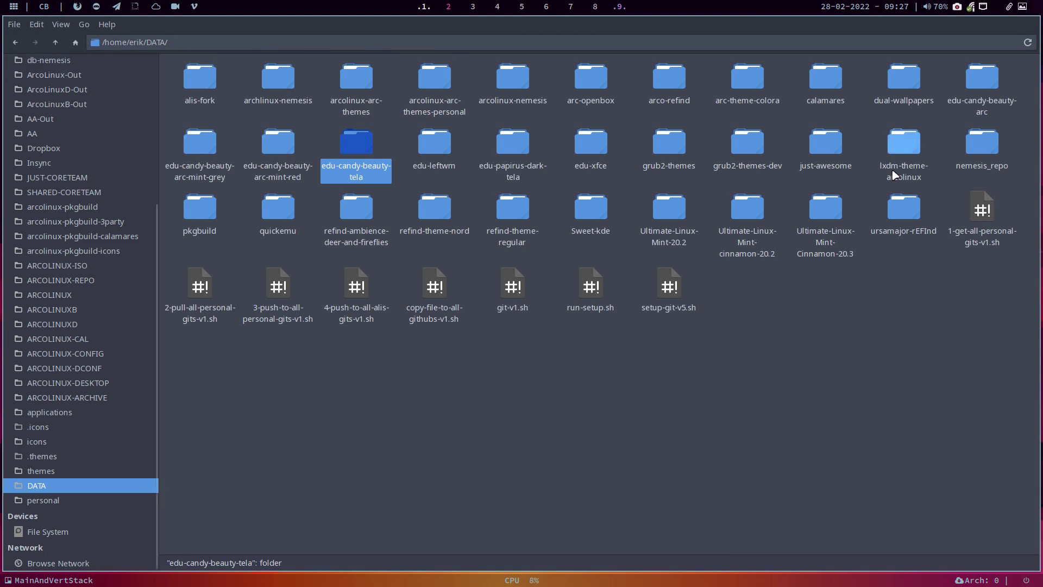
Step: Change pkgrel from 07 to 08 in pkgbuild/edu-candy-beauty-tela/PKGBUILD and save it
{"action": "left_click", "coordinate": [210, 210]}
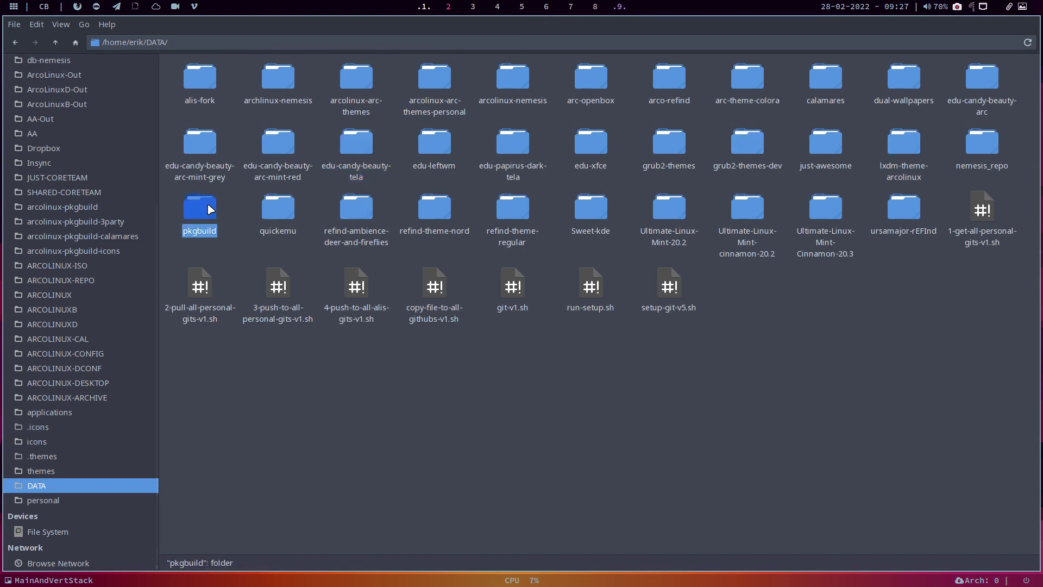
{"action": "double_click", "coordinate": [211, 209]}
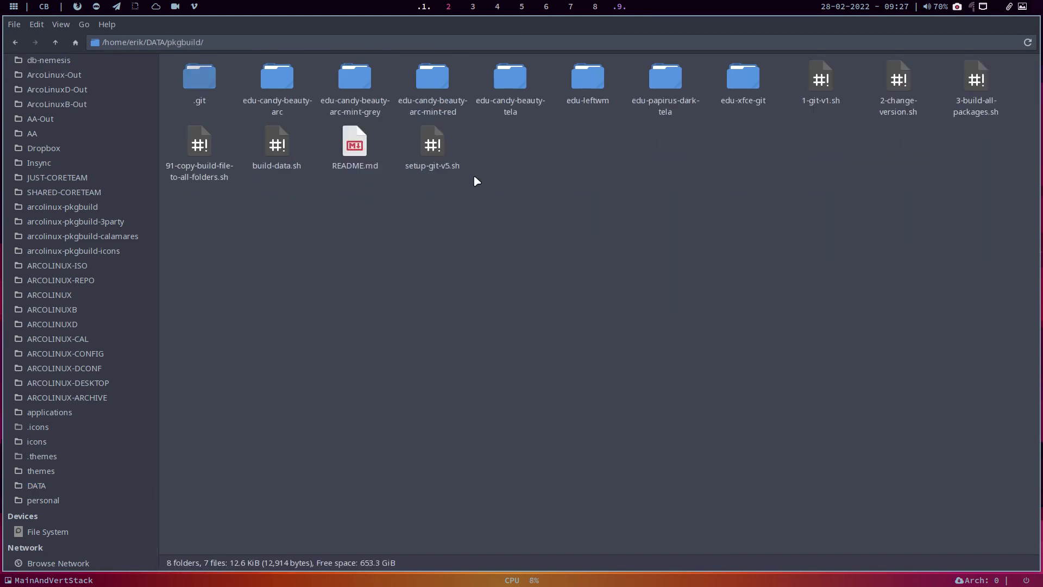
{"action": "left_click", "coordinate": [512, 86]}
{"action": "double_click", "coordinate": [512, 86]}
{"action": "left_click", "coordinate": [255, 84]}
{"action": "double_click", "coordinate": [256, 84]}
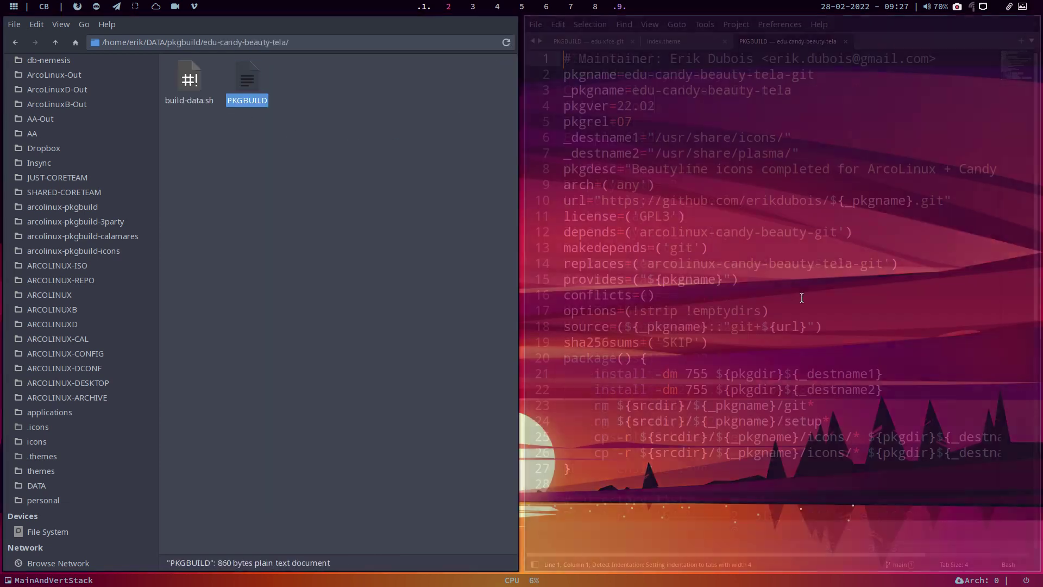
{"action": "left_click", "coordinate": [660, 124]}
{"action": "key", "text": "BackSpace"}
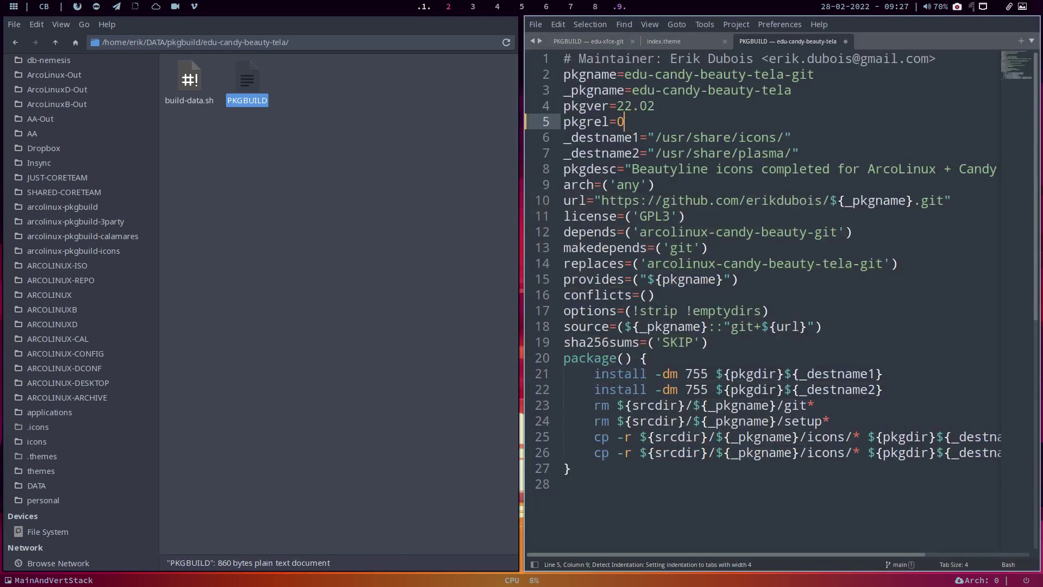
{"action": "type", "text": "8"}
{"action": "key", "text": "ctrl+s"}
{"action": "key", "text": "super+q"}
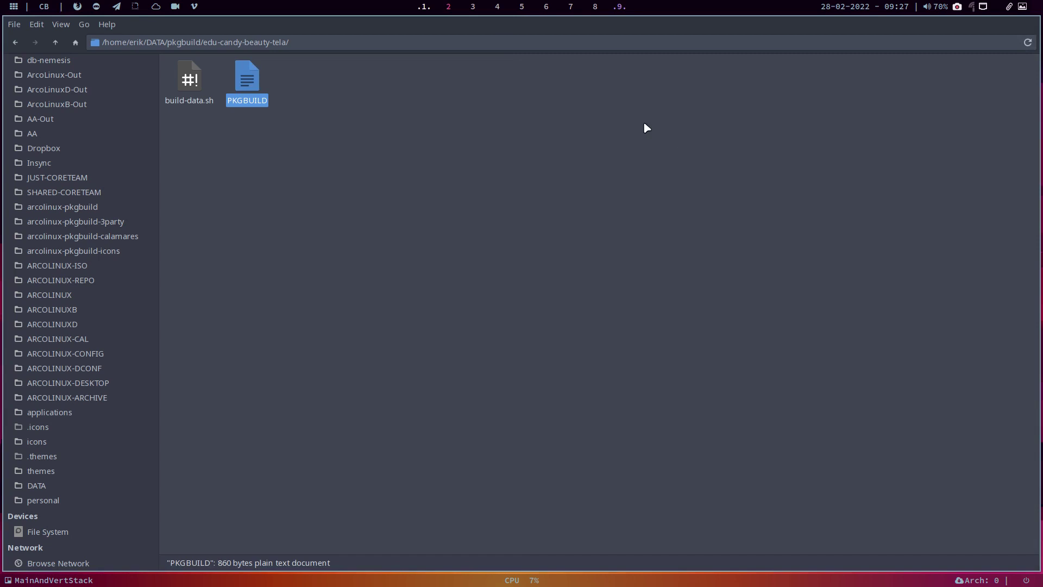
Step: Start ./build-data.sh in the build folder with the sudo password, then go back up to DATA
{"action": "right_click", "coordinate": [383, 154]}
{"action": "left_click", "coordinate": [445, 219]}
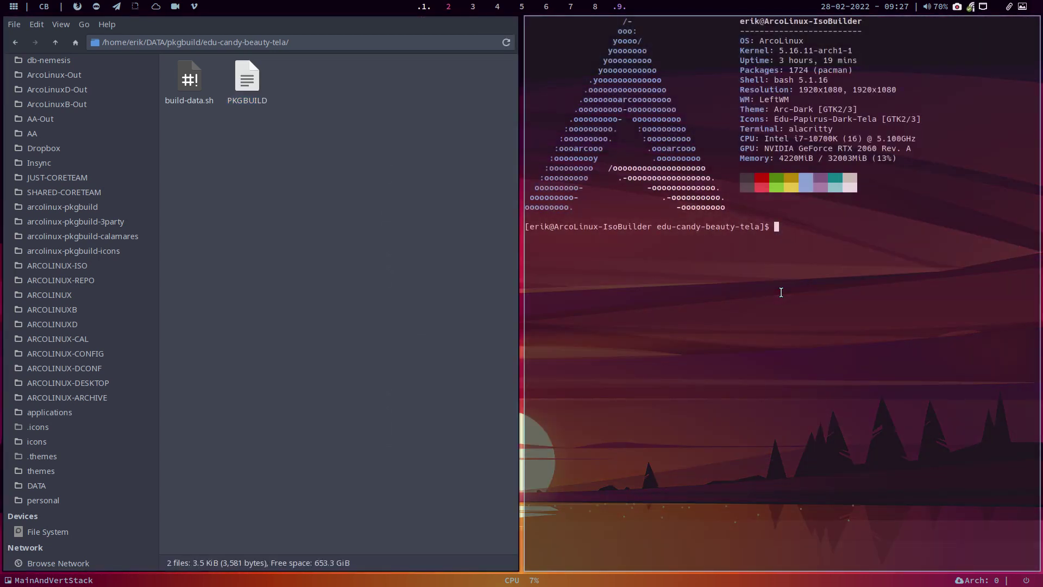
{"action": "type", "text": "./build-data.sh"}
{"action": "key", "text": "Return"}
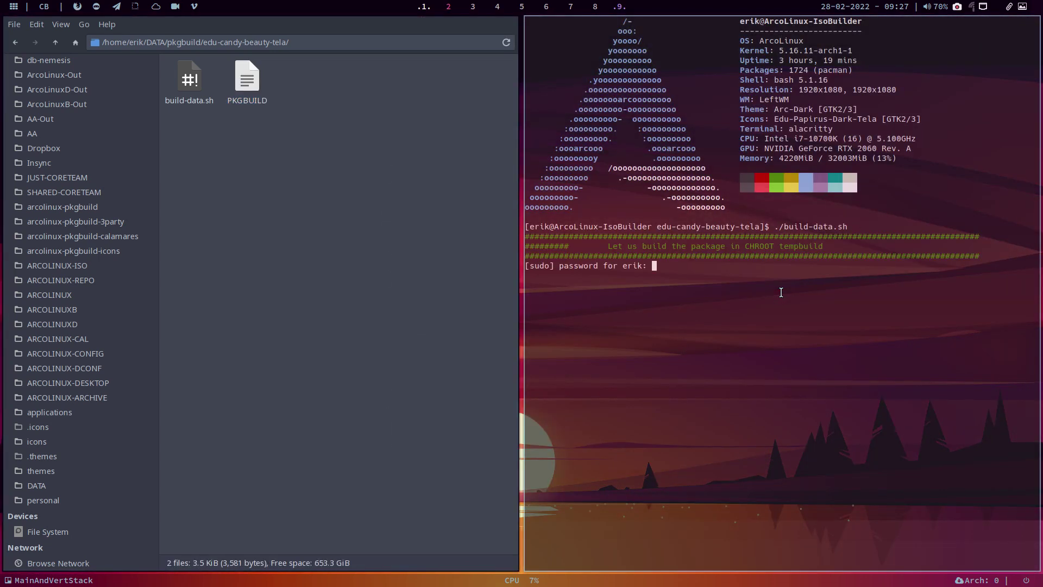
{"action": "key", "text": "Return"}
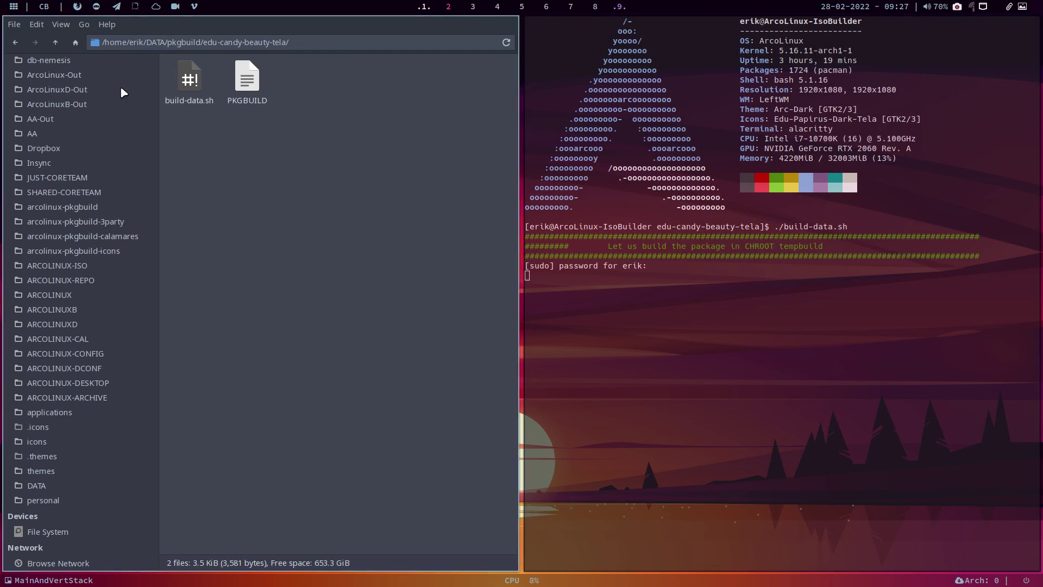
{"action": "left_click", "coordinate": [56, 43]}
{"action": "left_click", "coordinate": [56, 43]}
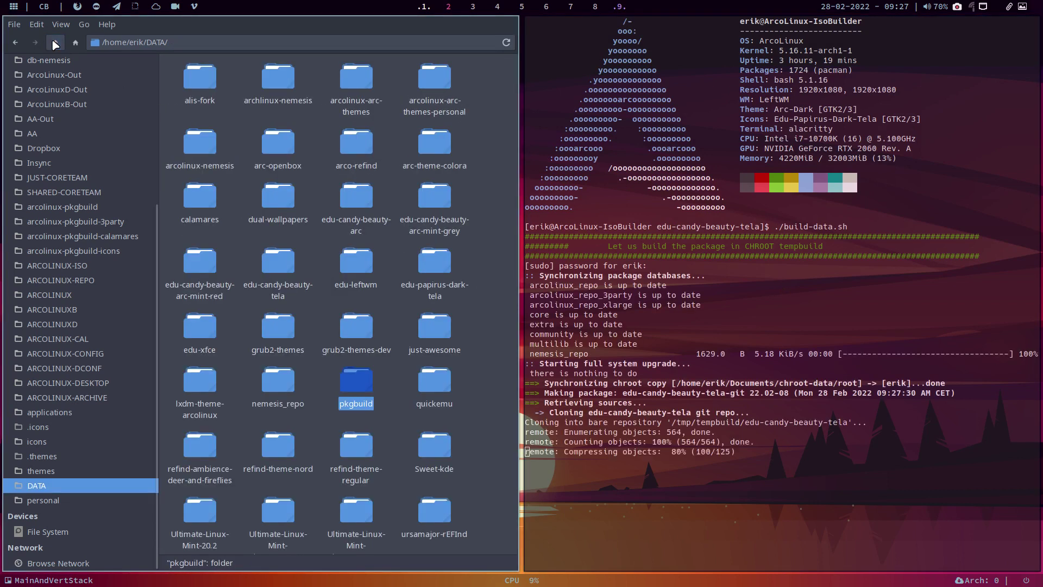
Step: Run the git script in nemesis_repo to push edu-candy-beauty-tela-git 22.02-08, then close all windows
{"action": "double_click", "coordinate": [277, 381]}
{"action": "right_click", "coordinate": [315, 184]}
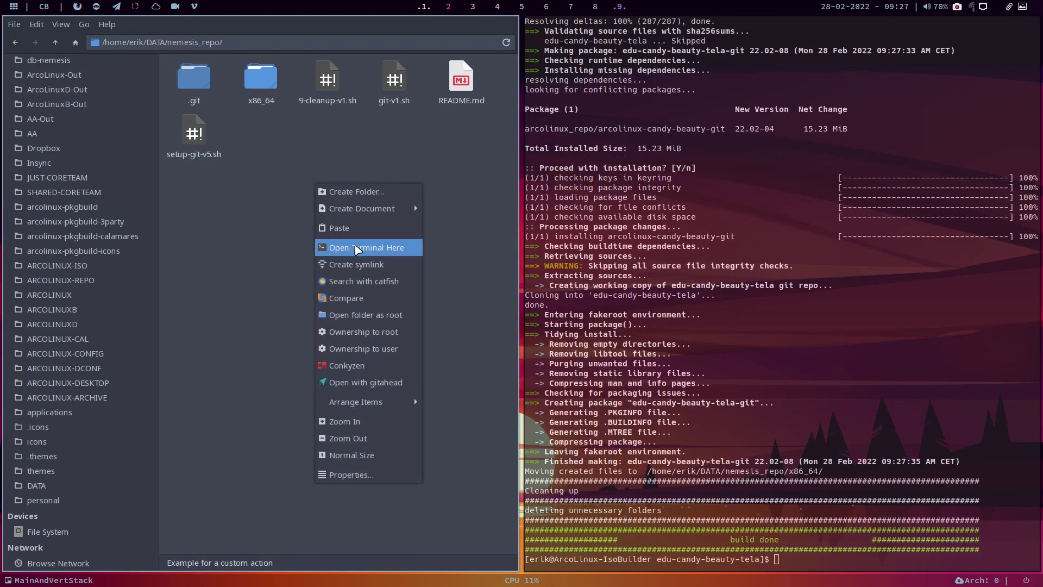
{"action": "left_click", "coordinate": [326, 248]}
{"action": "type", "text": "./up"}
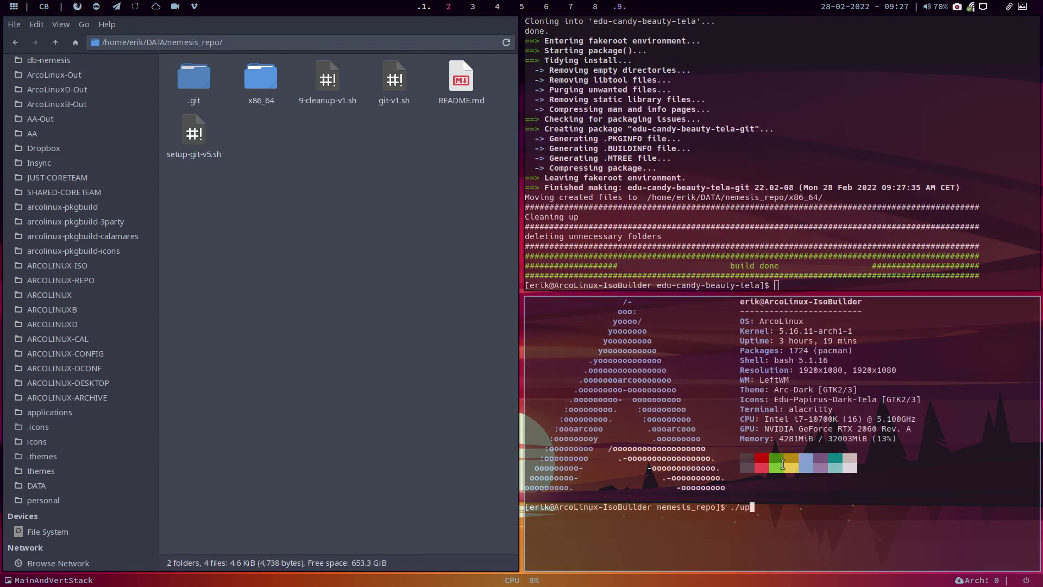
{"action": "key", "text": "BackSpace"}
{"action": "key", "text": "BackSpace"}
{"action": "type", "text": "gi"}
{"action": "key", "text": "Tab"}
{"action": "key", "text": "Return"}
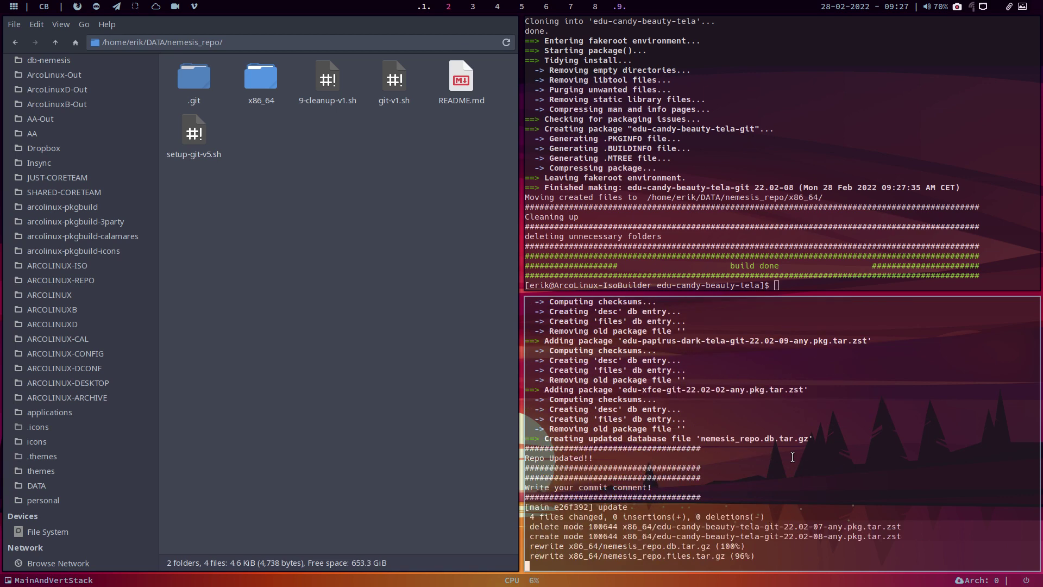
{"action": "left_click_drag", "start_coordinate": [787, 399], "coordinate": [833, 400]}
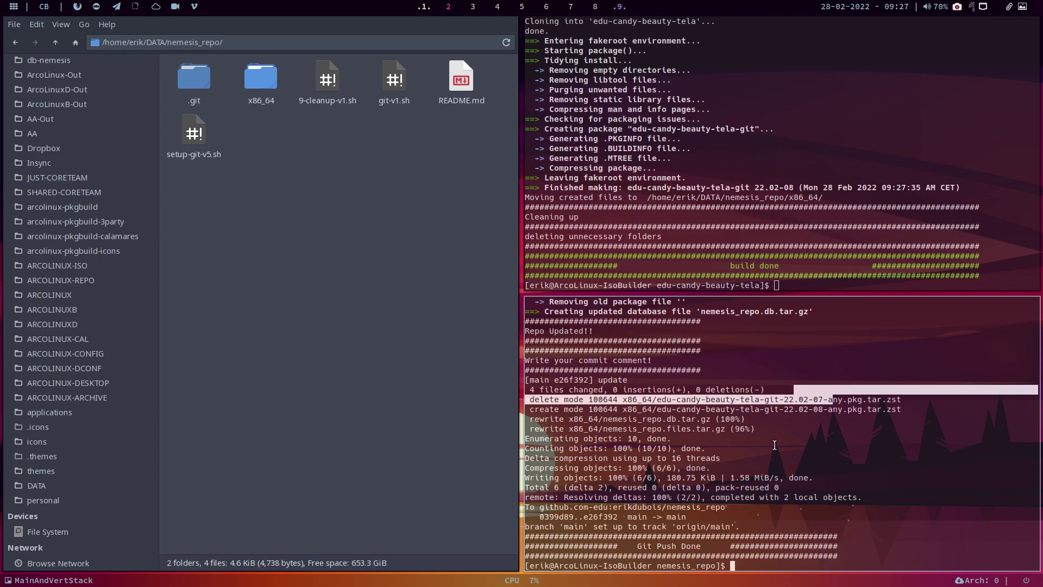
{"action": "key", "text": "super+q"}
{"action": "key", "text": "super+q"}
{"action": "key", "text": "super+q"}
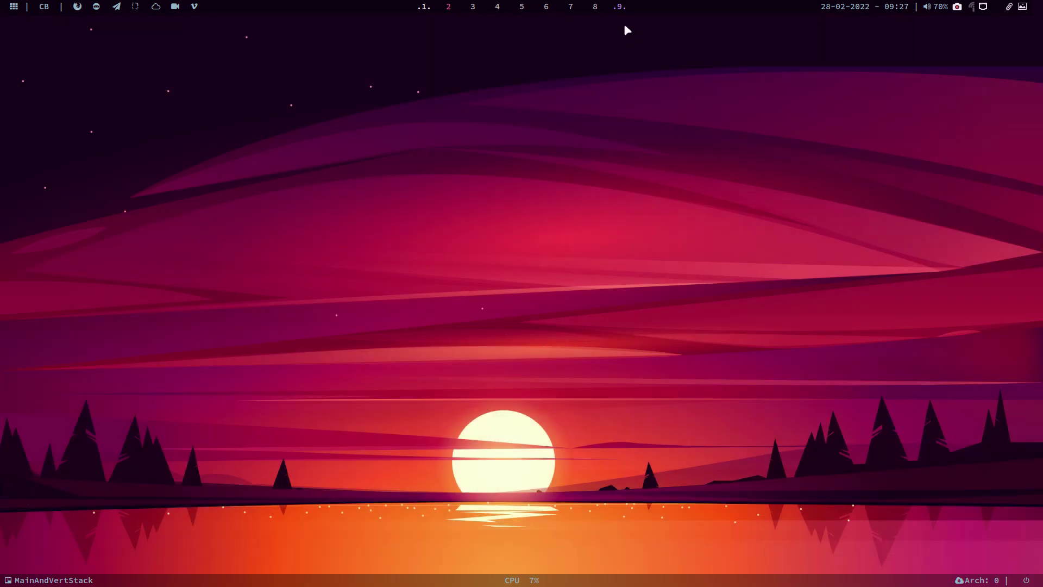
Step: In the full-screen VM, rerun the nemesis_repo listing to confirm edu-xfce-git 22.02-02 is available
{"action": "left_click", "coordinate": [619, 9]}
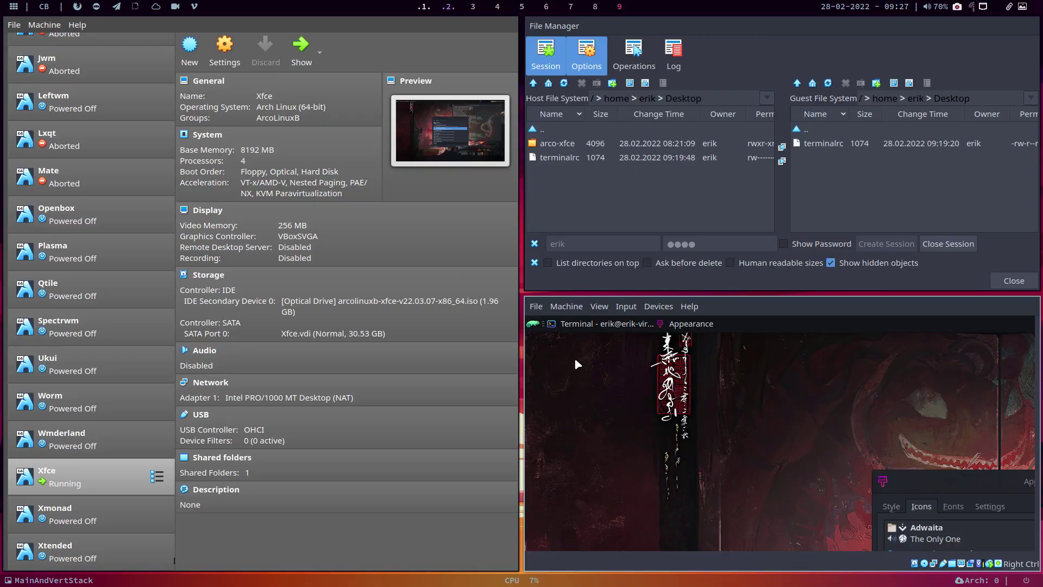
{"action": "key", "text": "Control_R+f"}
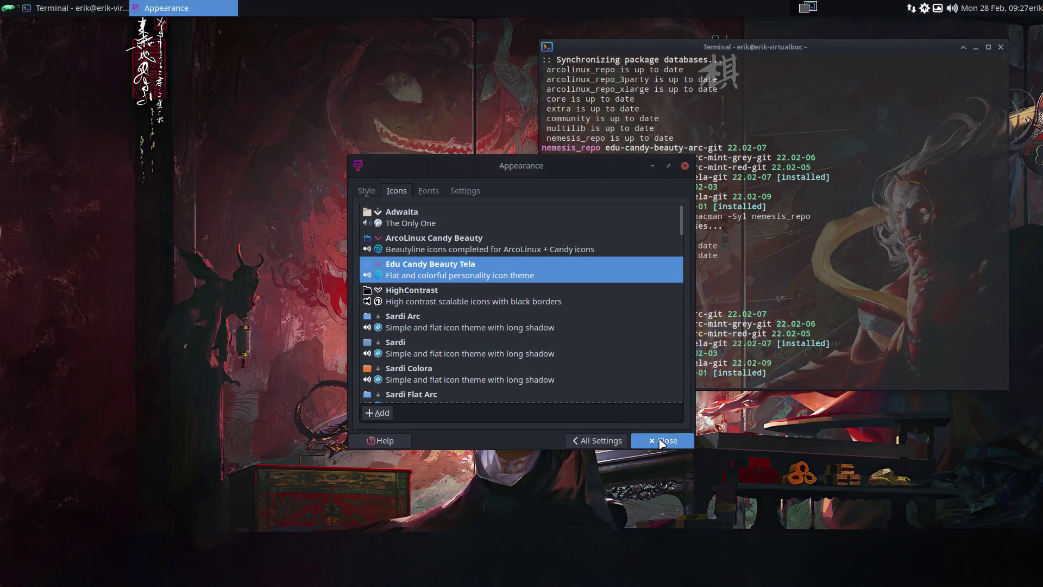
{"action": "left_click", "coordinate": [662, 442]}
{"action": "key", "text": "Up"}
{"action": "key", "text": "Return"}
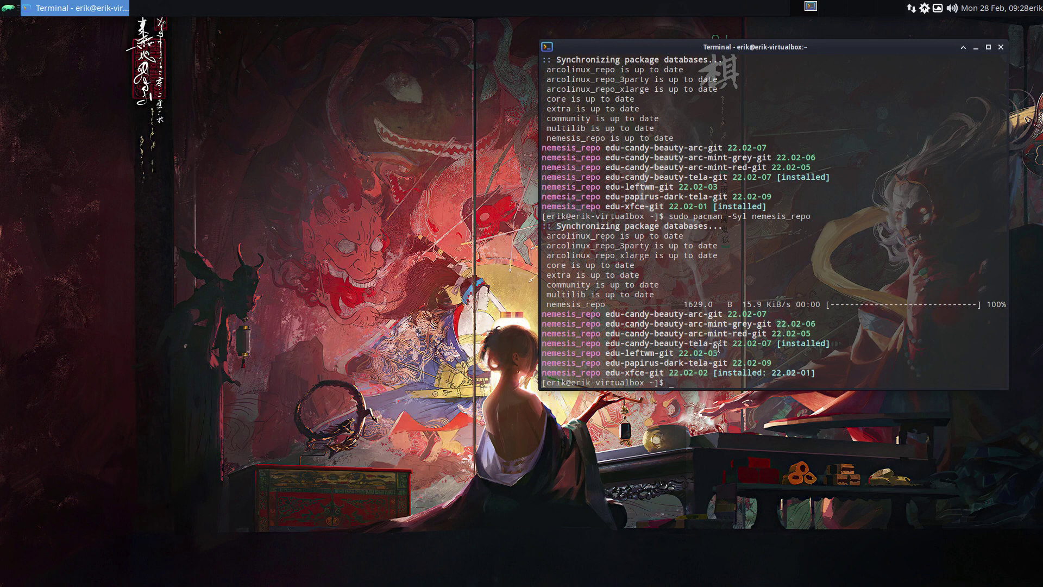
{"action": "left_click_drag", "start_coordinate": [659, 372], "coordinate": [713, 373]}
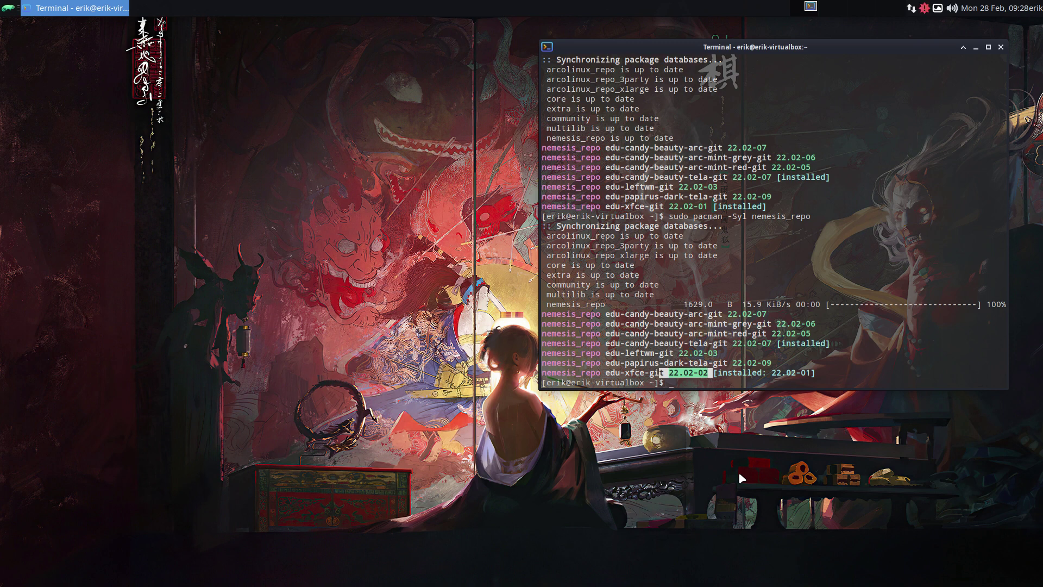
Step: Run update and accept upgrading edu-xfce-git to 22.02-02, installed into /etc/skel
{"action": "type", "text": "update"}
{"action": "key", "text": "Return"}
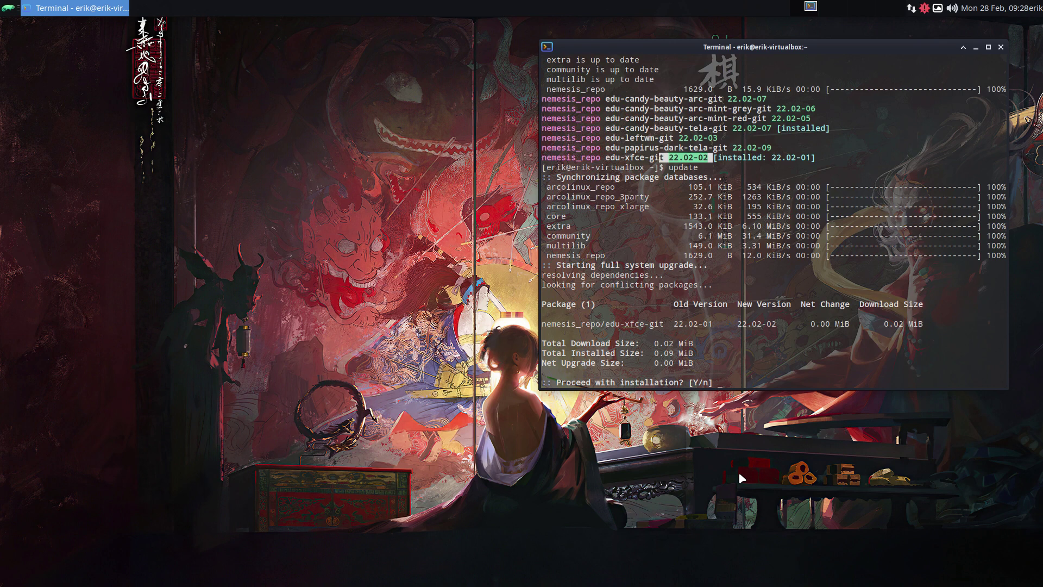
{"action": "key", "text": "Return"}
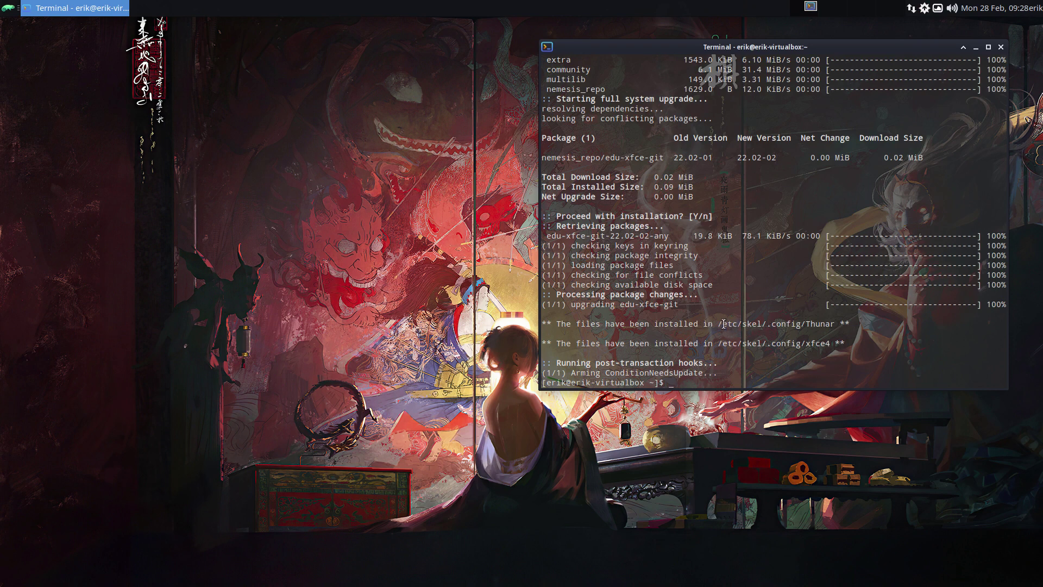
{"action": "left_click_drag", "start_coordinate": [717, 324], "coordinate": [764, 322]}
Step: Run the skel alias with the user's password to copy /etc/skel into home, then log out of the guest
{"action": "left_click", "coordinate": [755, 353]}
{"action": "type", "text": "skel"}
{"action": "key", "text": "Return"}
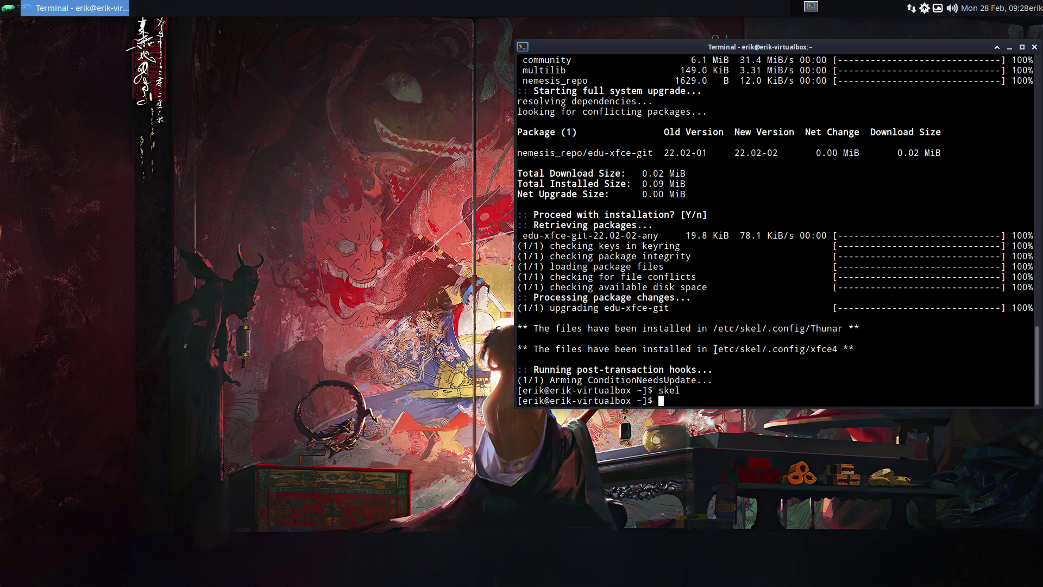
{"action": "type", "text": "xxxxxxx"}
{"action": "left_click", "coordinate": [1033, 7]}
{"action": "left_click", "coordinate": [1019, 47]}
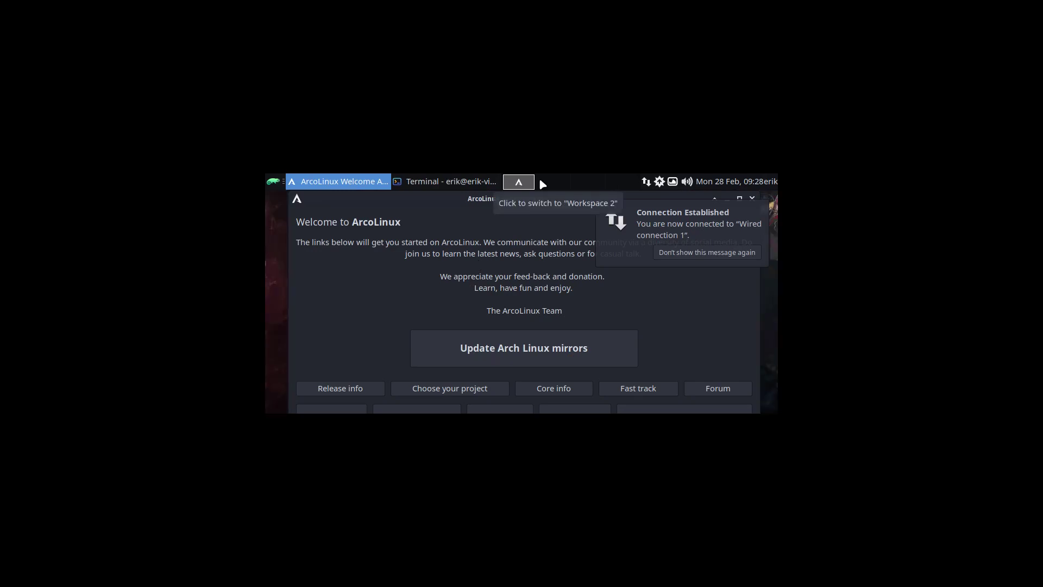
Step: Exit full-screen, restart the guest, and turn off the connection notification permanently
{"action": "key", "text": "Control_R+f"}
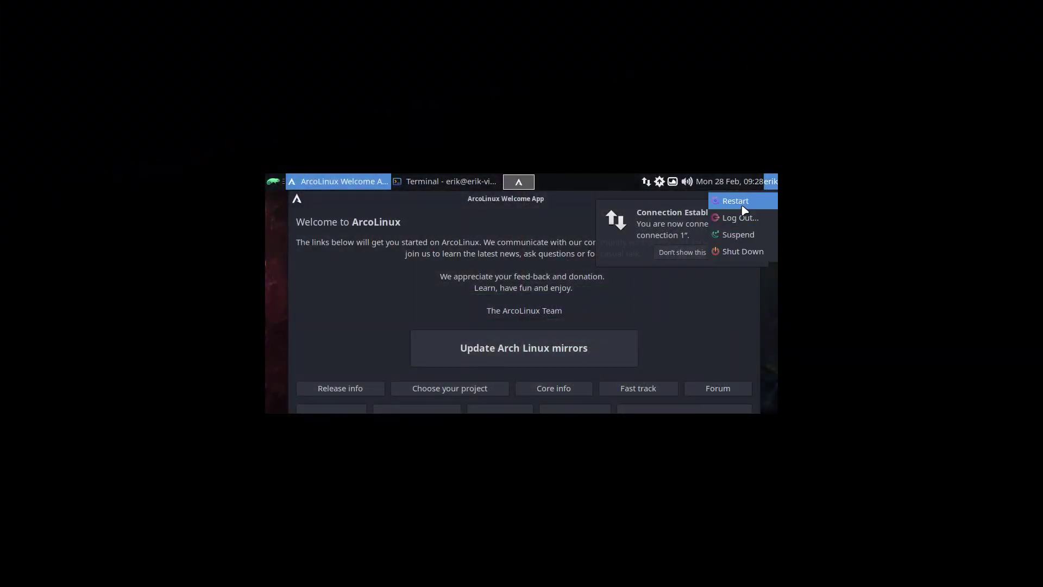
{"action": "left_click", "coordinate": [740, 203]}
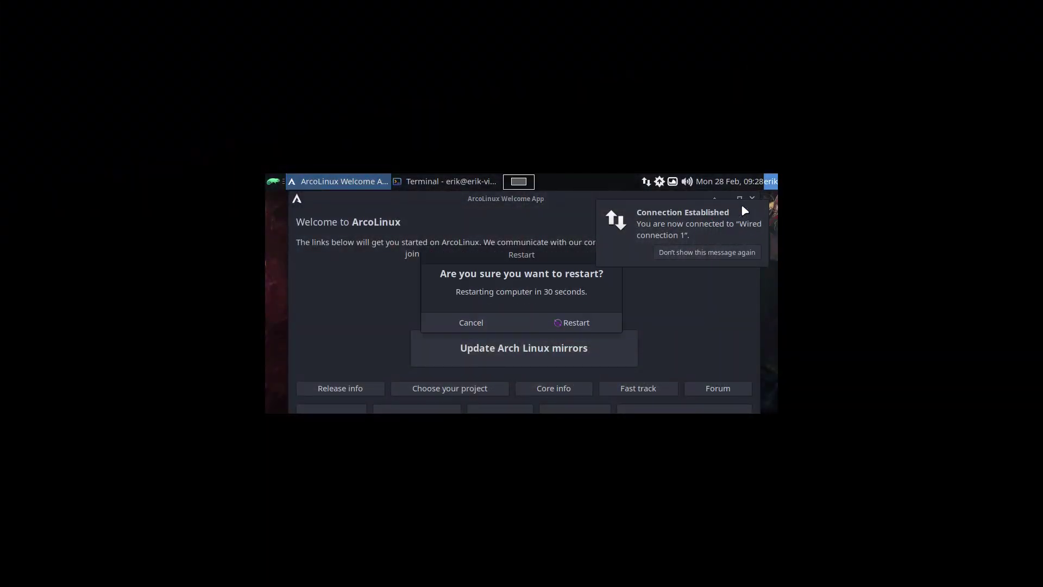
{"action": "left_click", "coordinate": [706, 253]}
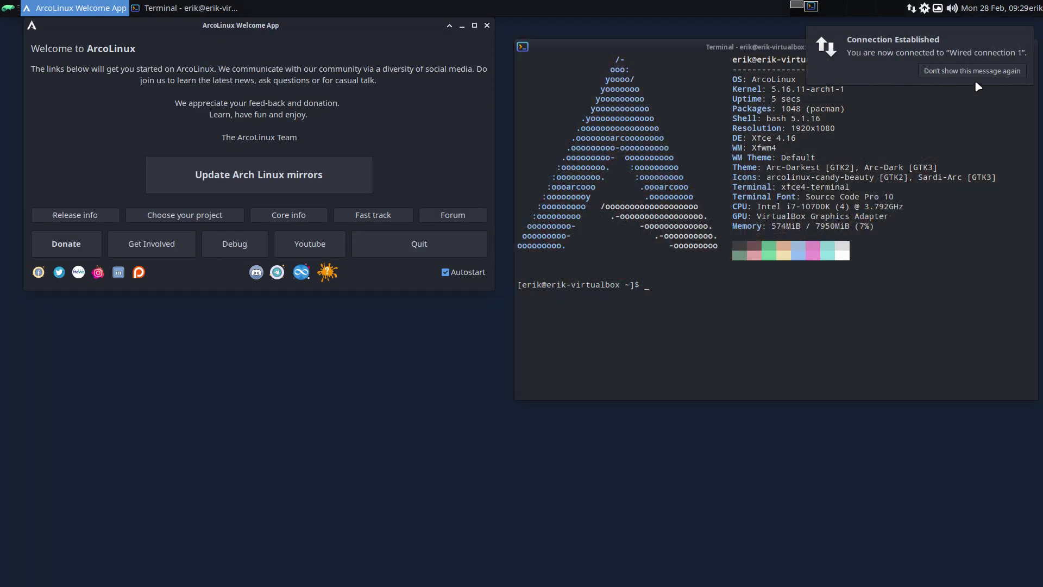
Step: Dismiss the notification, disable Welcome App autostart, and close the Welcome App and terminal
{"action": "left_click", "coordinate": [976, 75]}
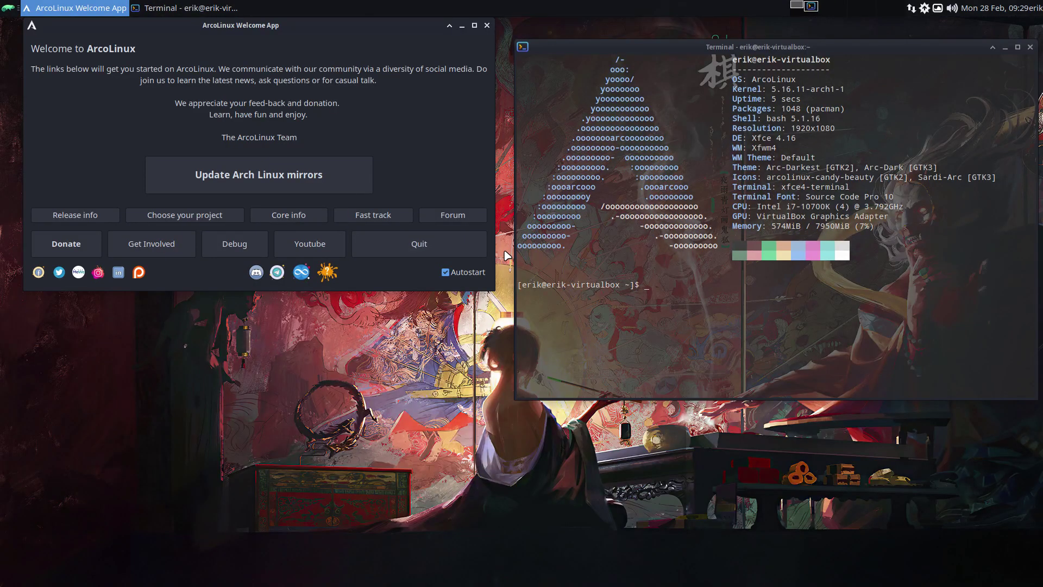
{"action": "left_click", "coordinate": [445, 272]}
{"action": "left_click", "coordinate": [485, 26]}
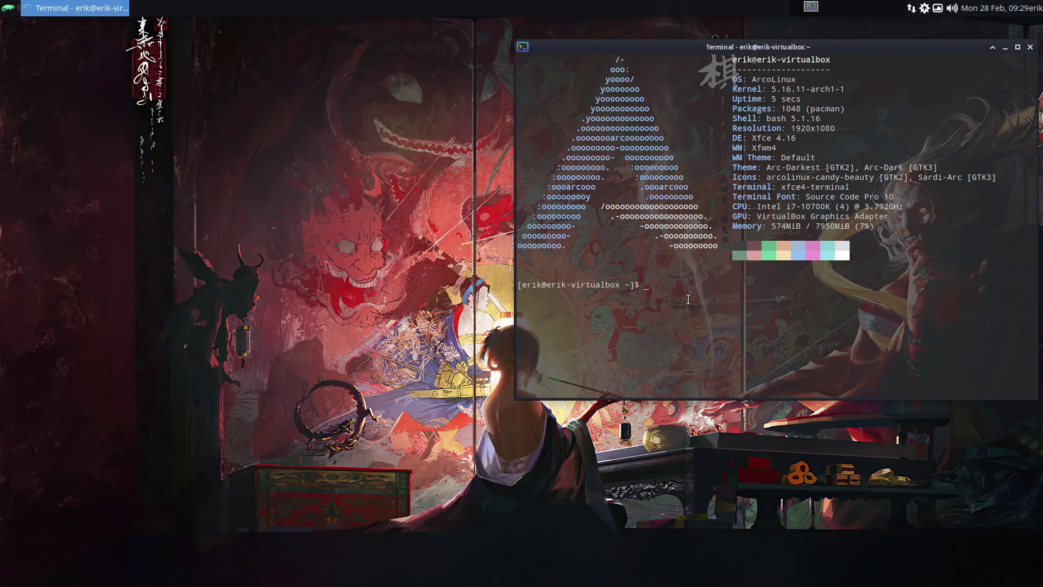
{"action": "type", "text": "skel"}
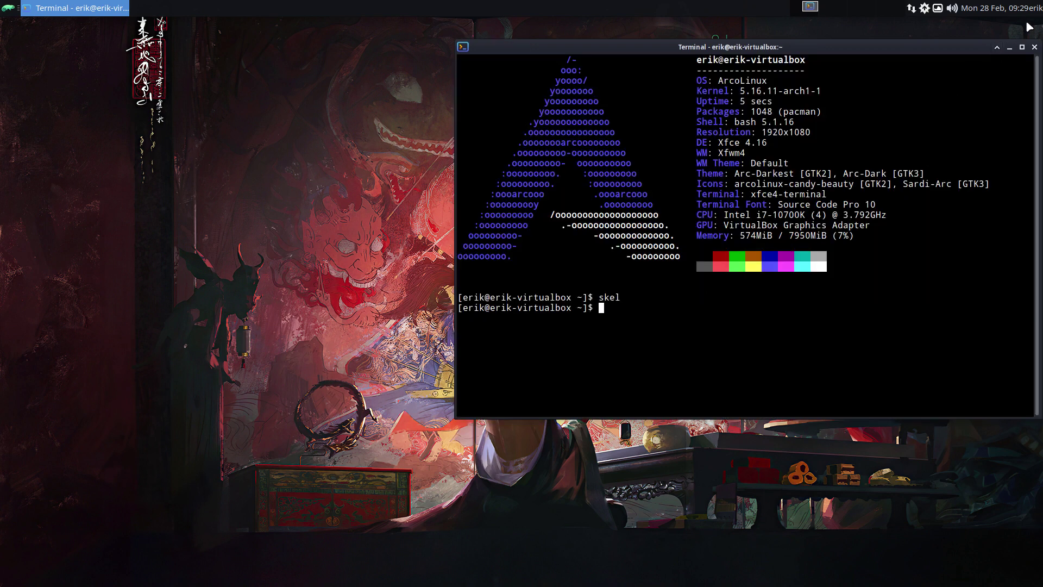
{"action": "left_click", "coordinate": [1035, 48]}
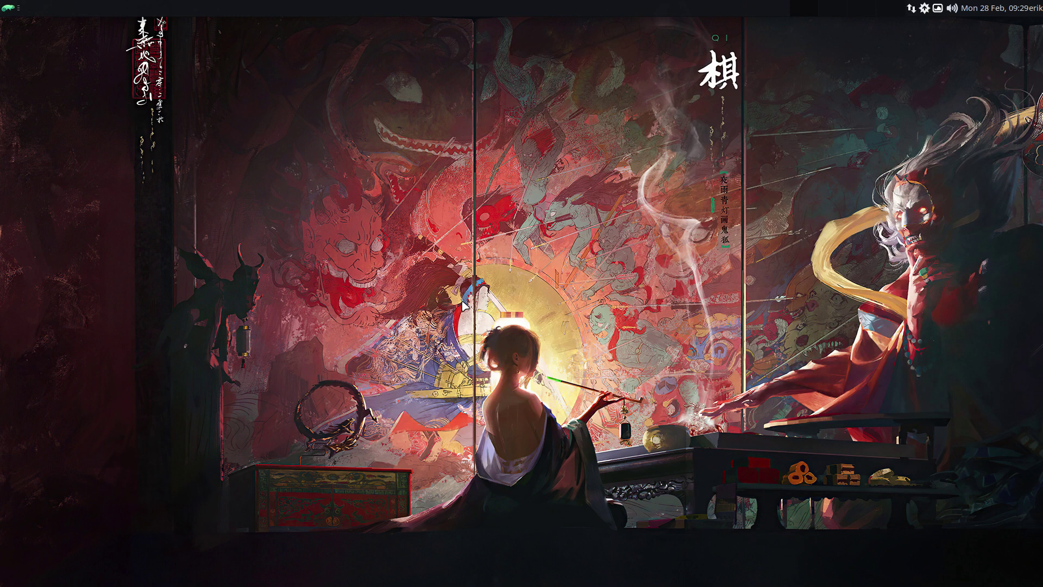
Step: Open a new terminal, place it at the upper left, and open and close the Whisker menu
{"action": "key", "text": "super+Return"}
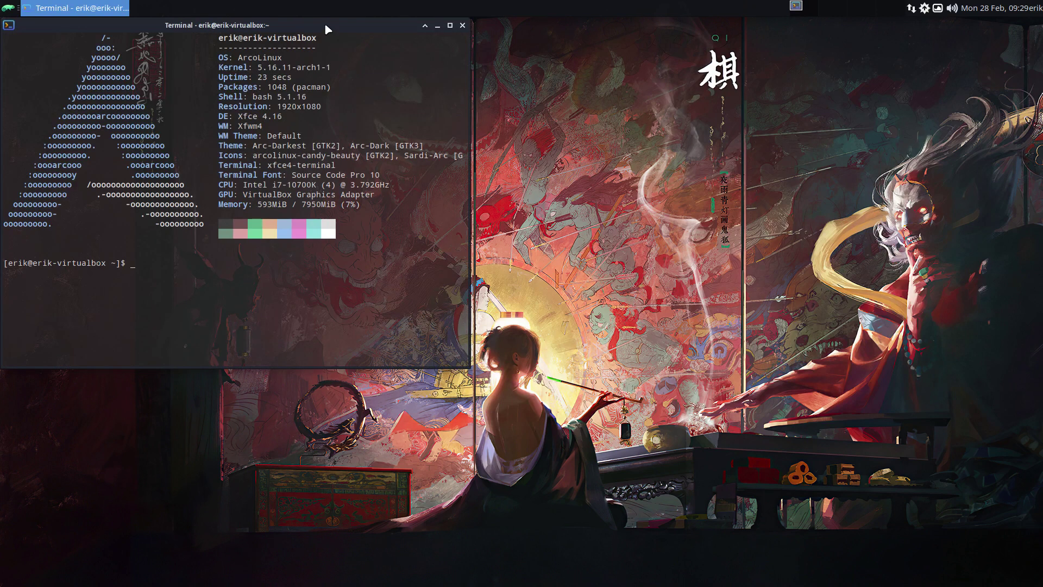
{"action": "left_click_drag", "start_coordinate": [326, 25], "coordinate": [585, 75]}
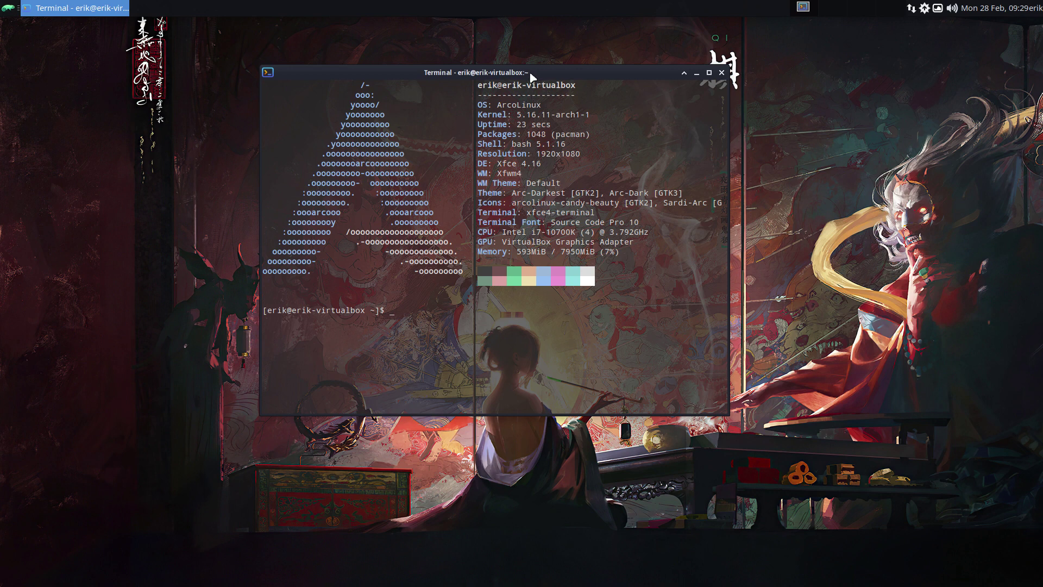
{"action": "left_click_drag", "start_coordinate": [537, 76], "coordinate": [343, 67]}
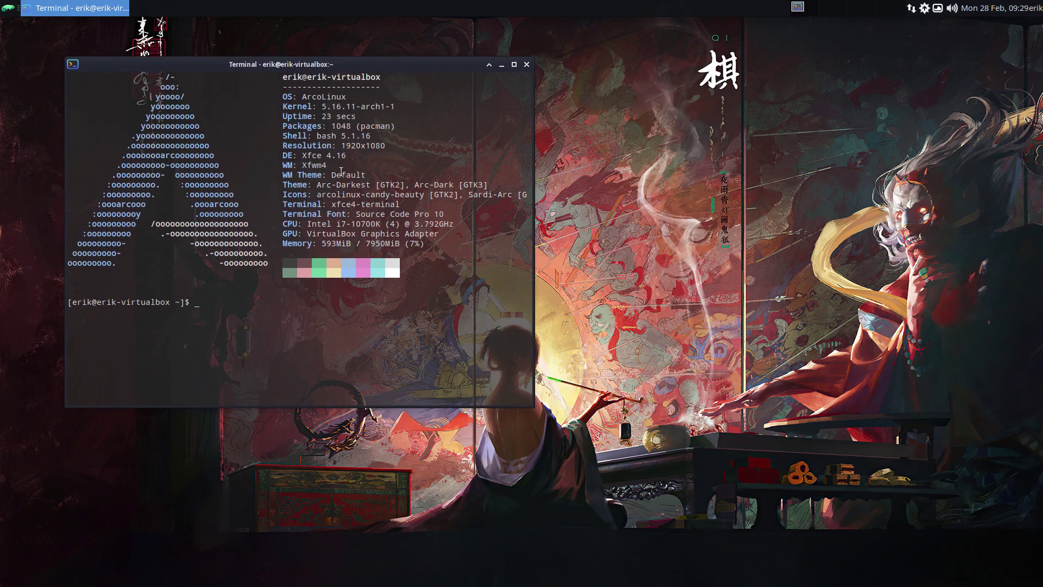
{"action": "left_click", "coordinate": [5, 9]}
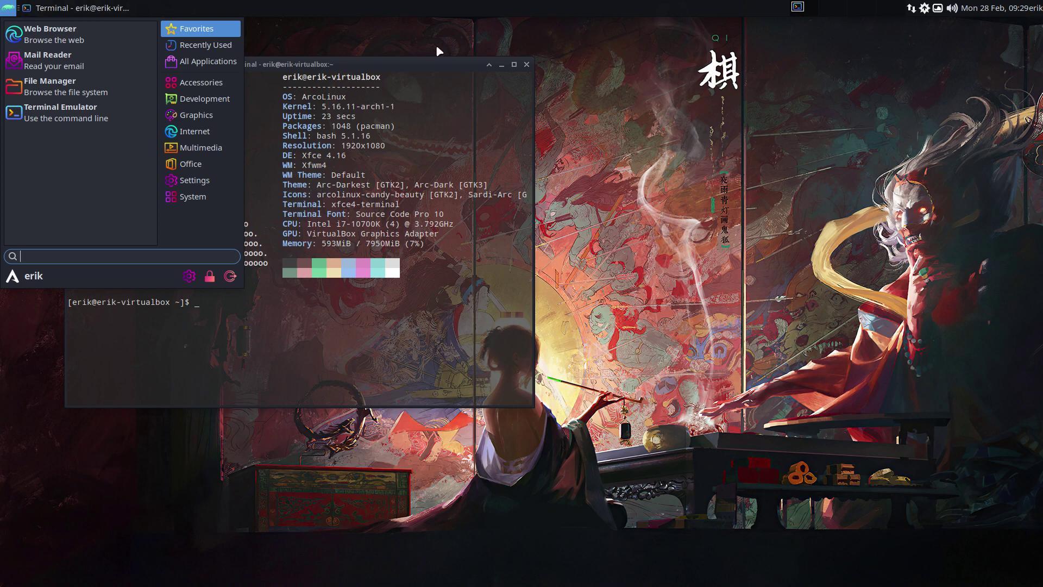
{"action": "left_click", "coordinate": [5, 8]}
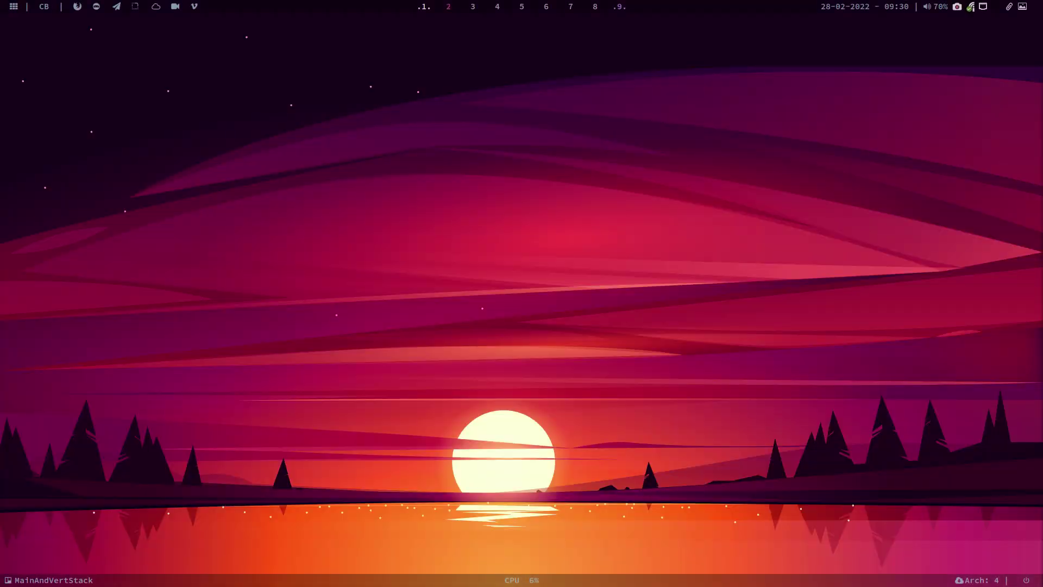
Step: Switch to workspace 1 to show SimpleScreenRecorder's recording controls
{"action": "left_click", "coordinate": [429, 6]}
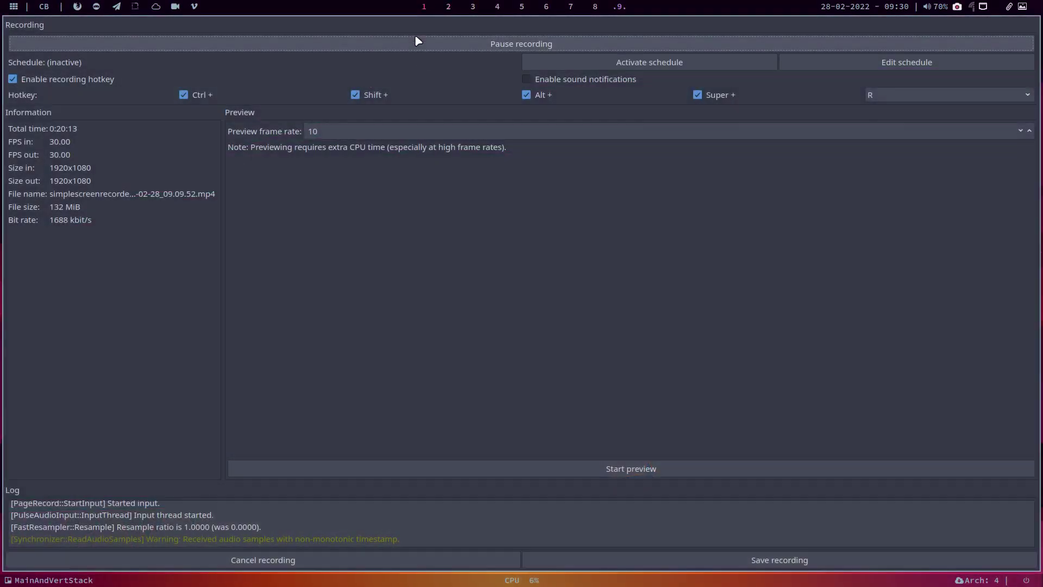